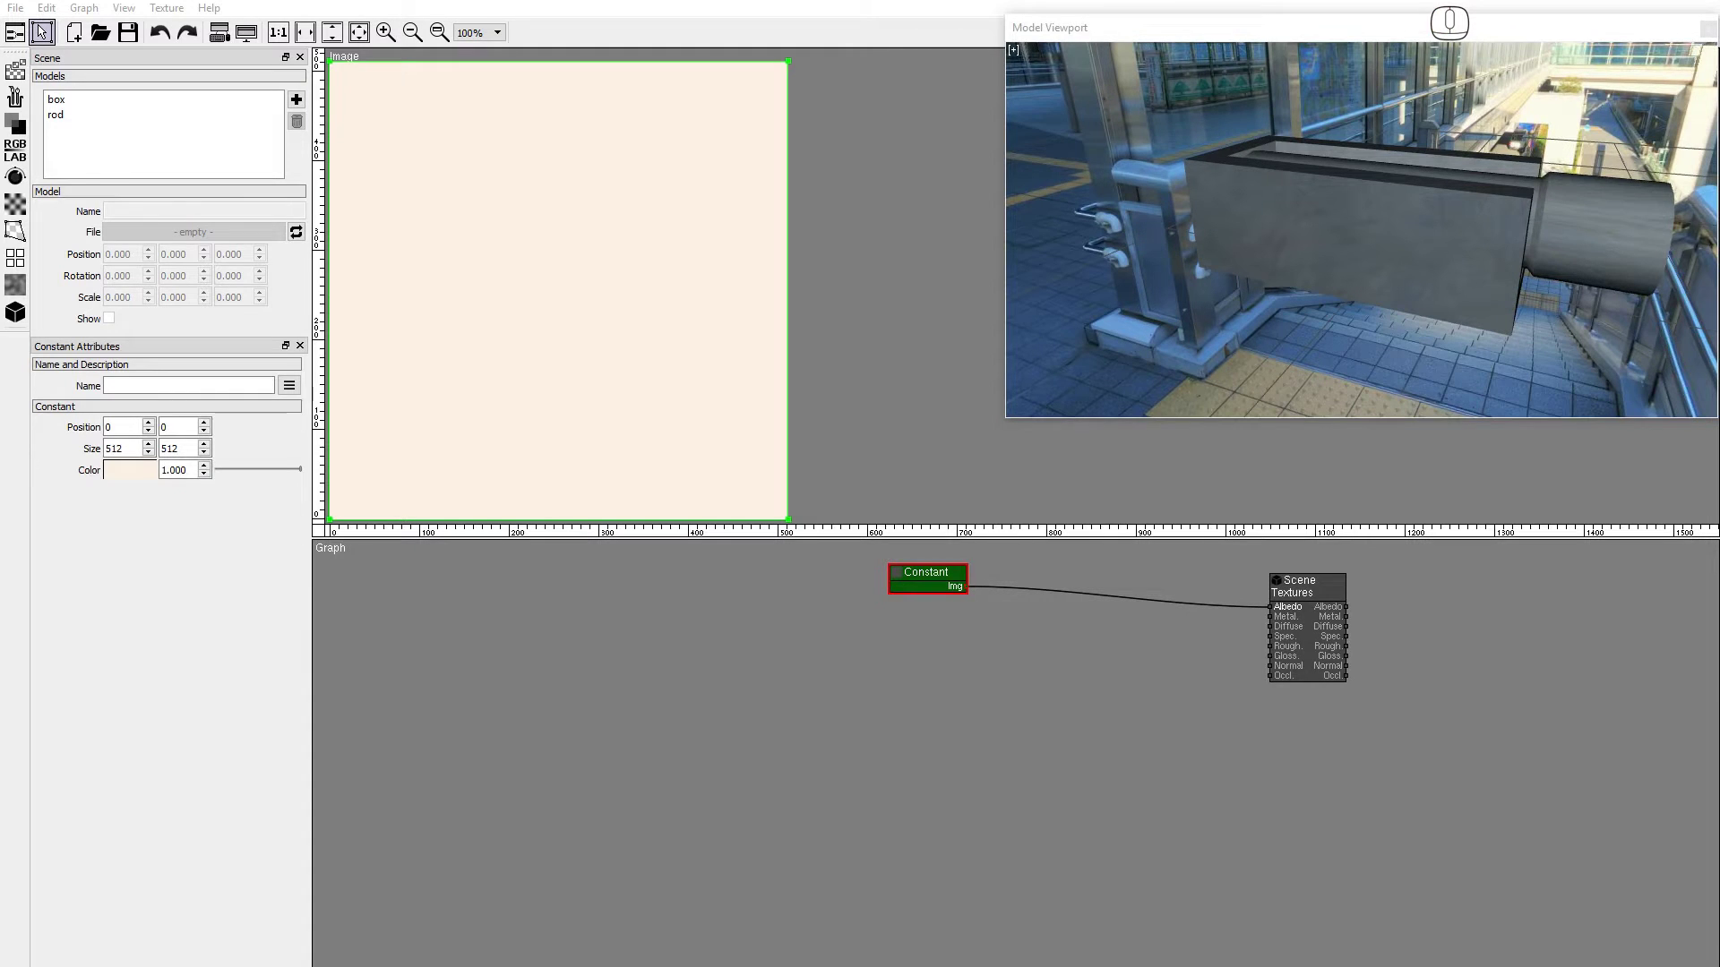
Orbit the box-and-rod model to view it from another side.
mouse_move(1594, 224)
left_mouse_down()
mouse_move(1163, 225)
mouse_move(1415, 225)
left_mouse_up()
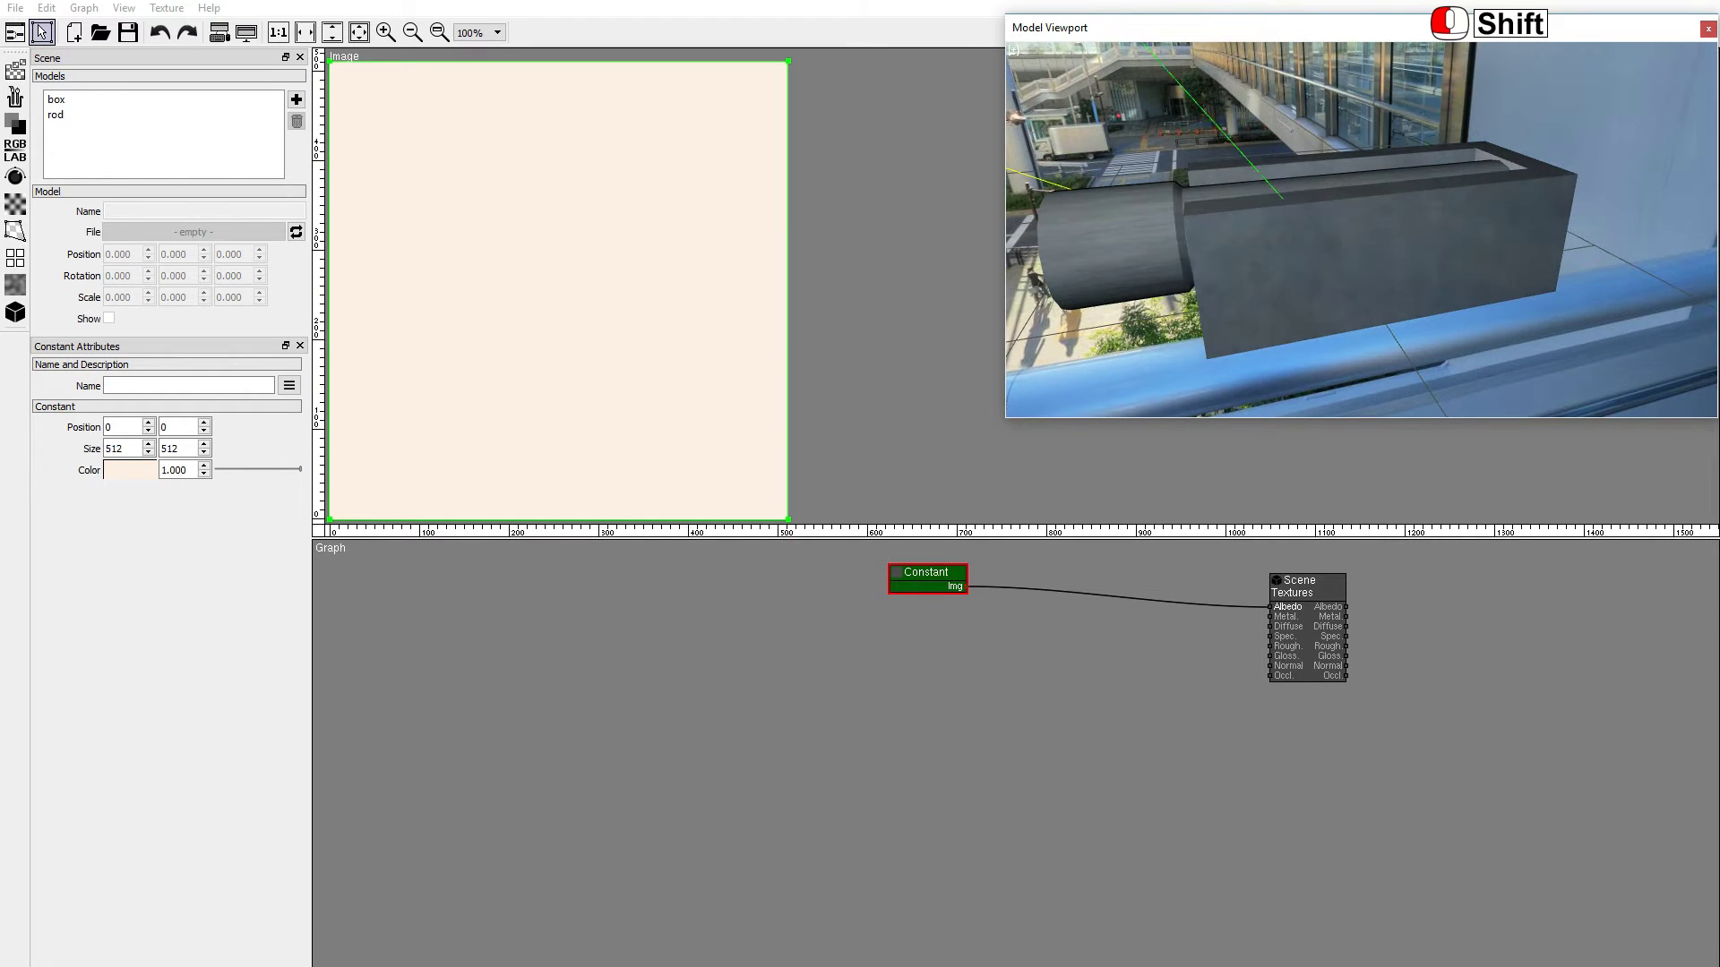
Add a Mesh Smooth Normal node wired into the Scene Textures Normal input.
left_click(16, 312)
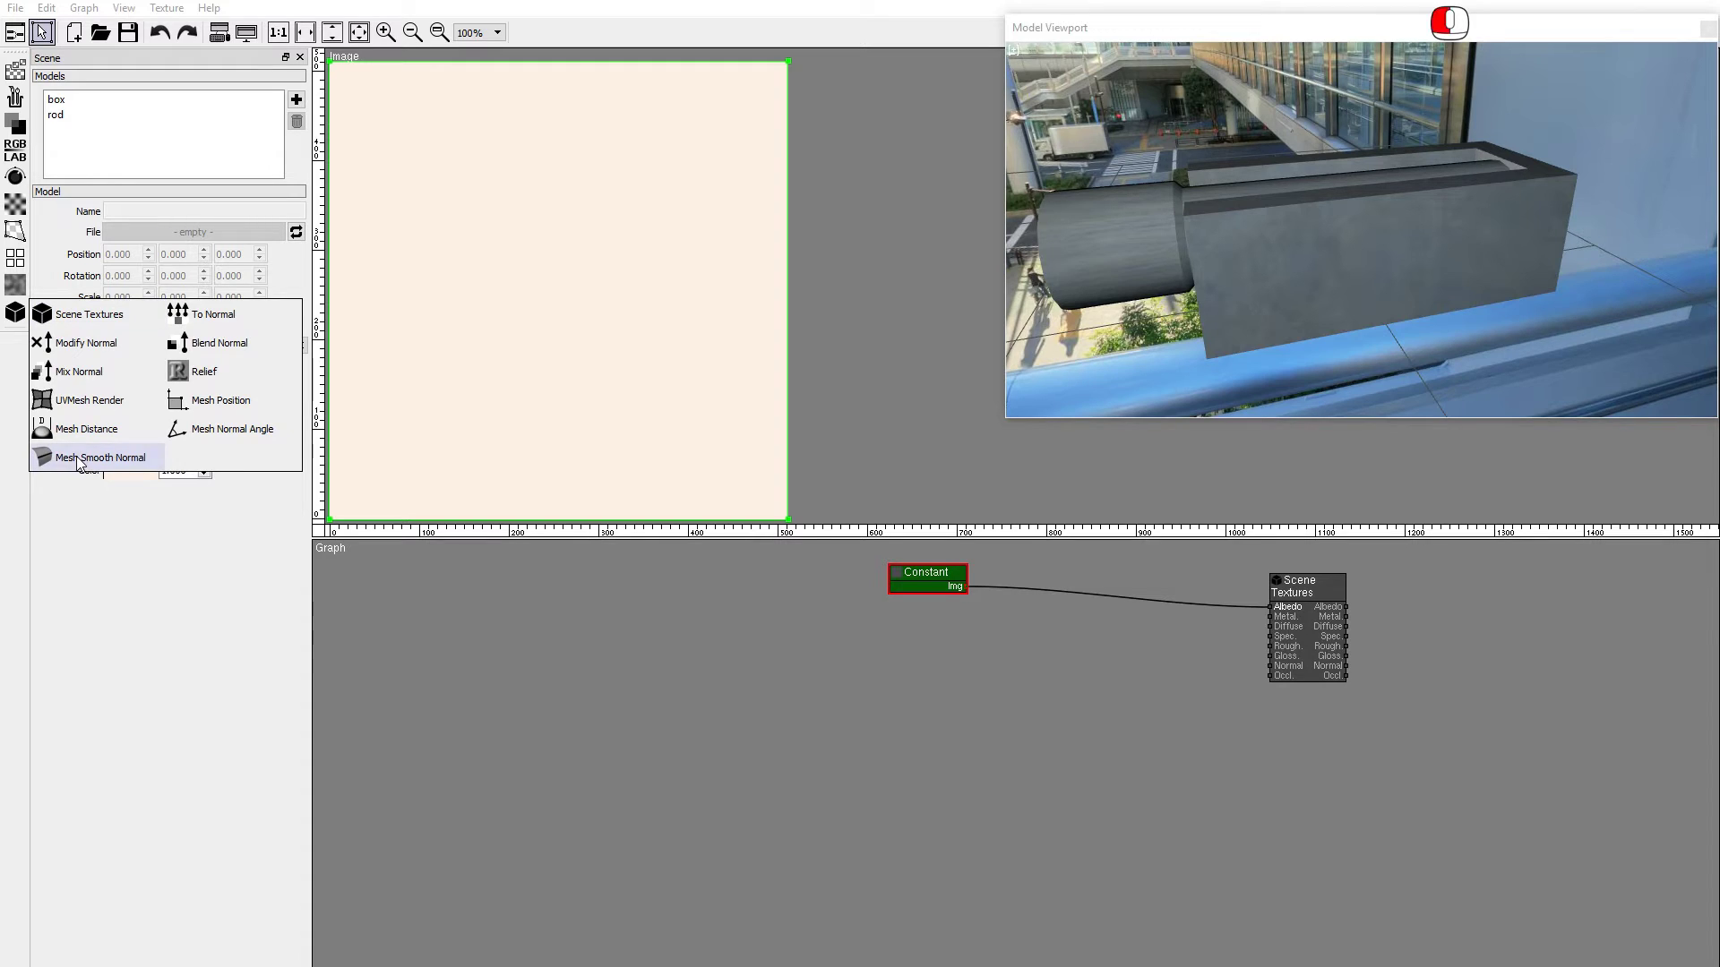
left_click(869, 654)
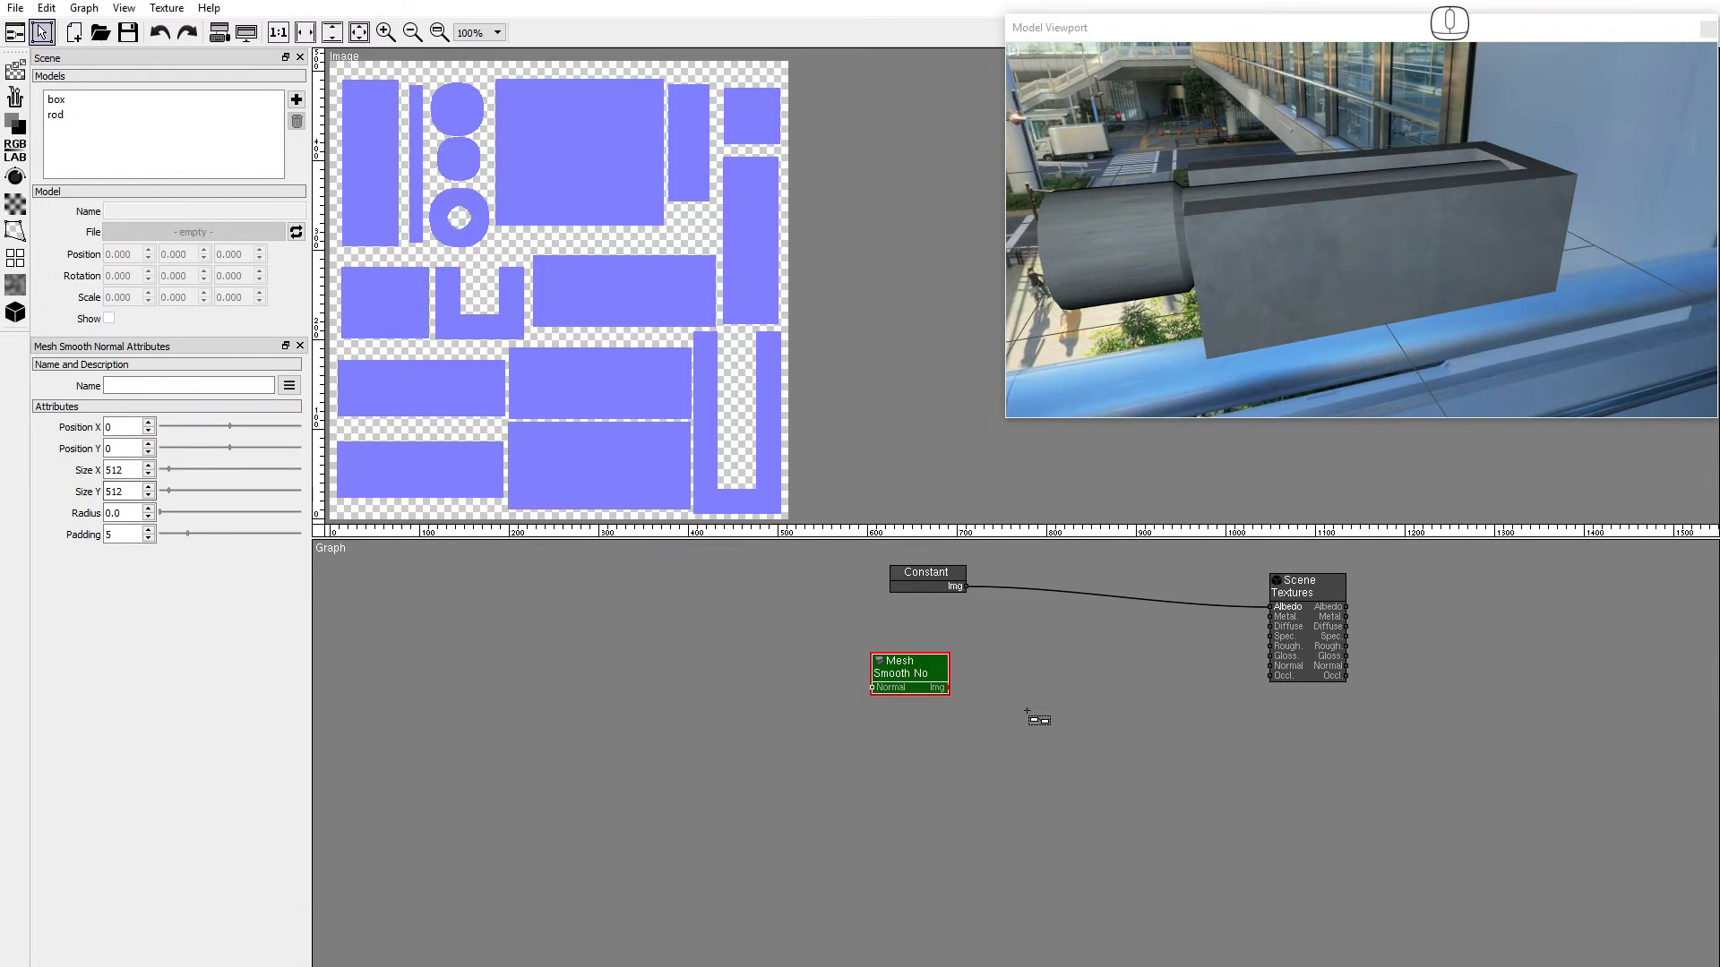
left_click_drag(952, 690, 1268, 665)
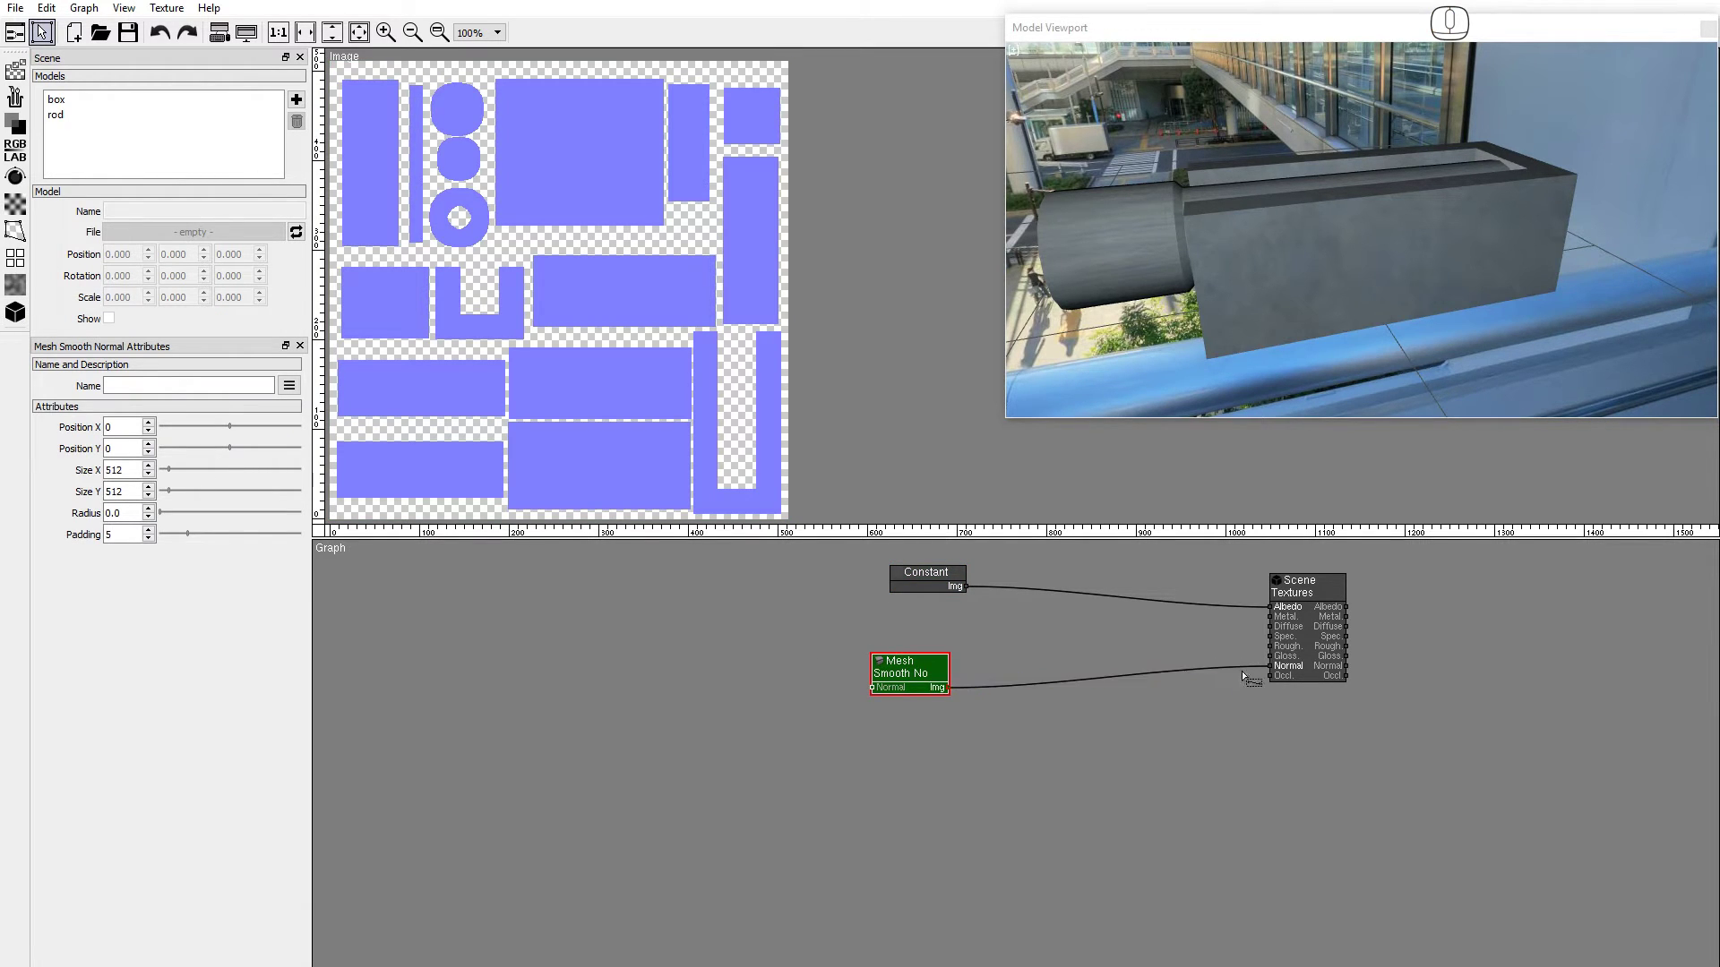
Set the node to 1024×1024 with smoothing radius 2.0, orbiting to check the rounded edges.
double_click(116, 470)
type("102")
type("4")
key("Tab")
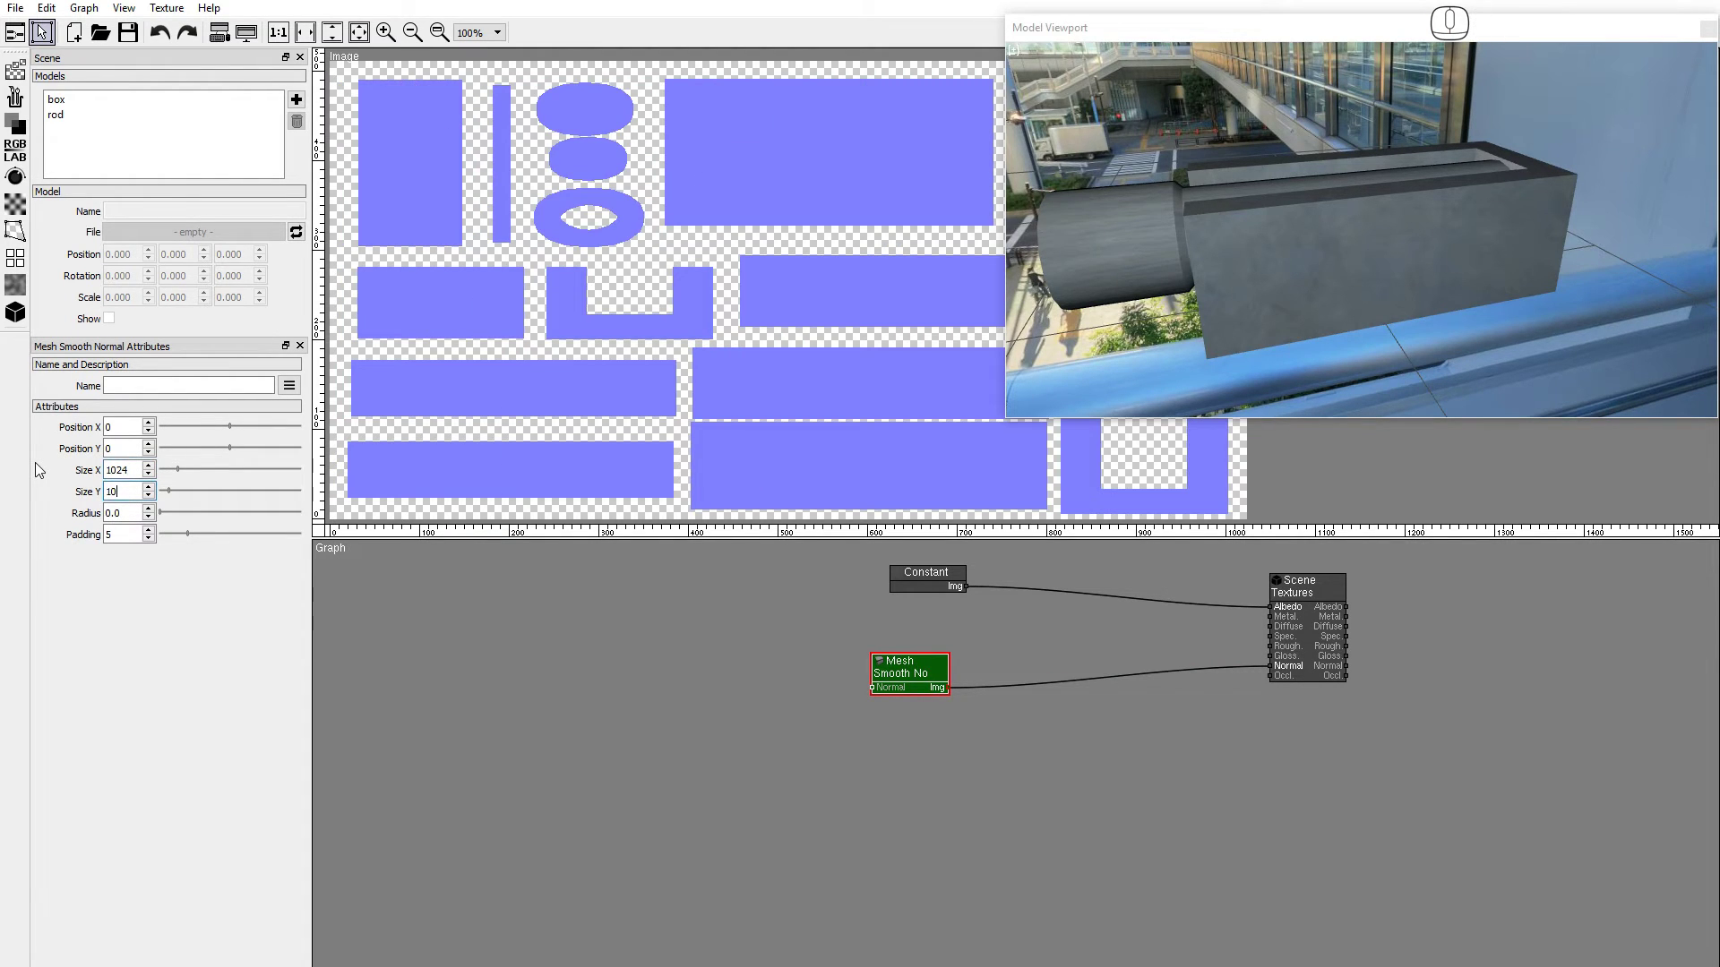
type("1024")
key("Tab")
type("1.0")
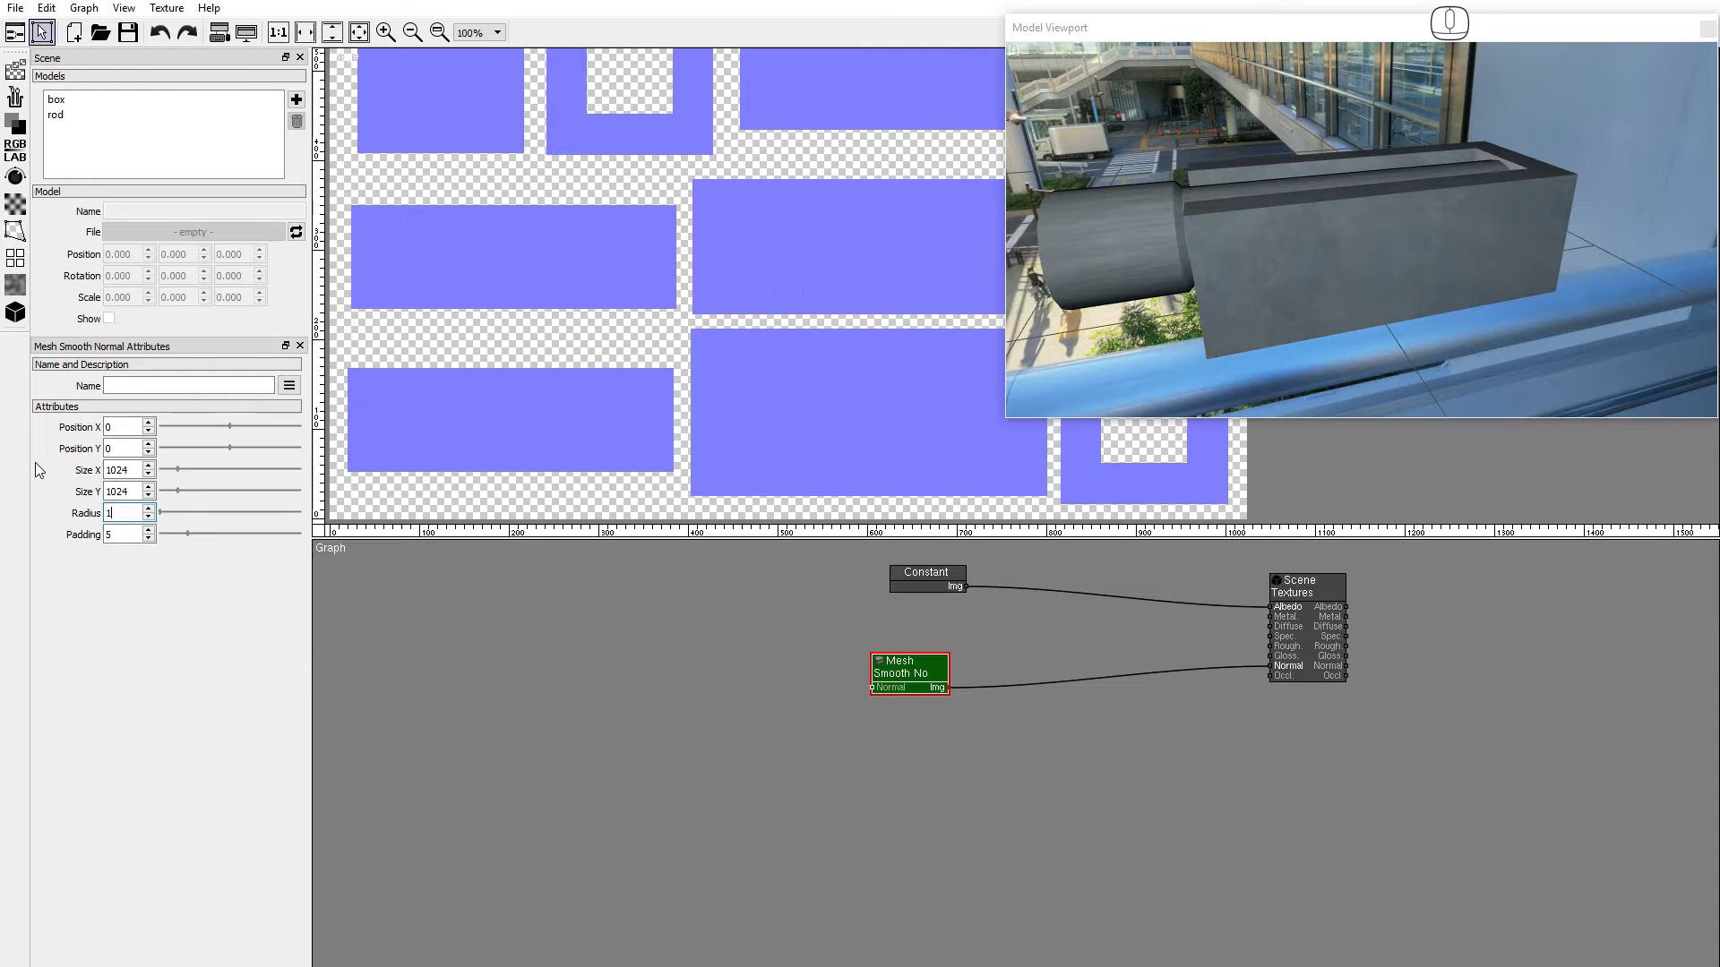
key("Return")
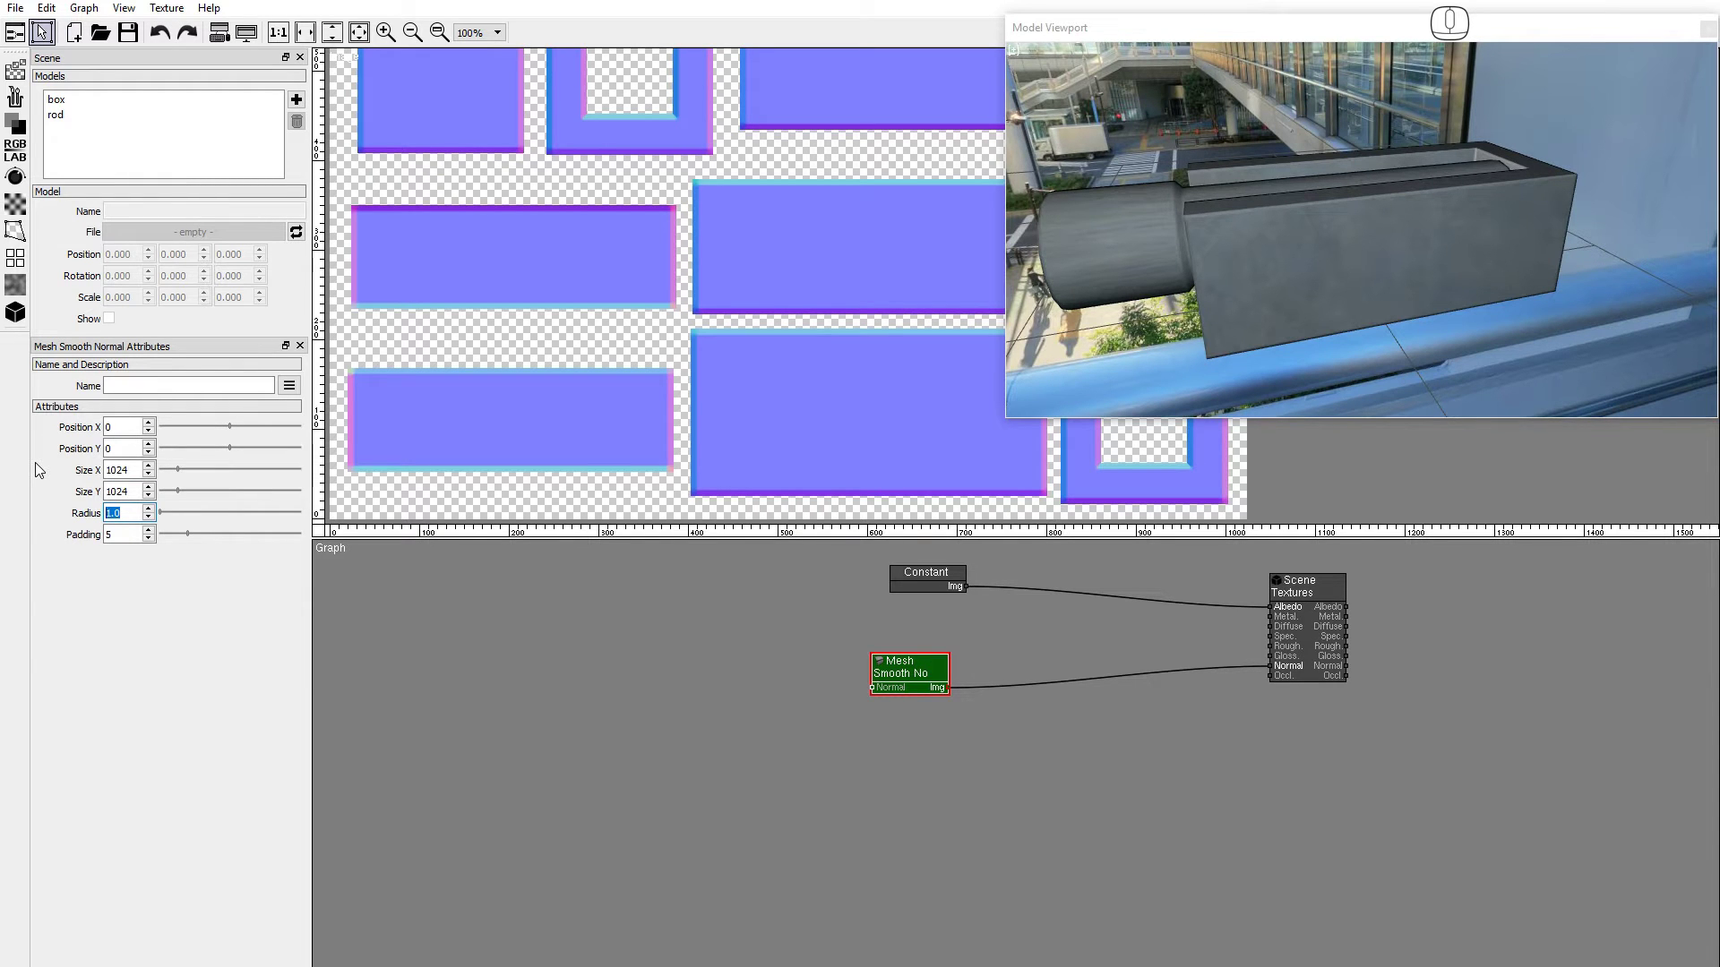
key("alt")
left_click_drag(1117, 218, 1199, 225)
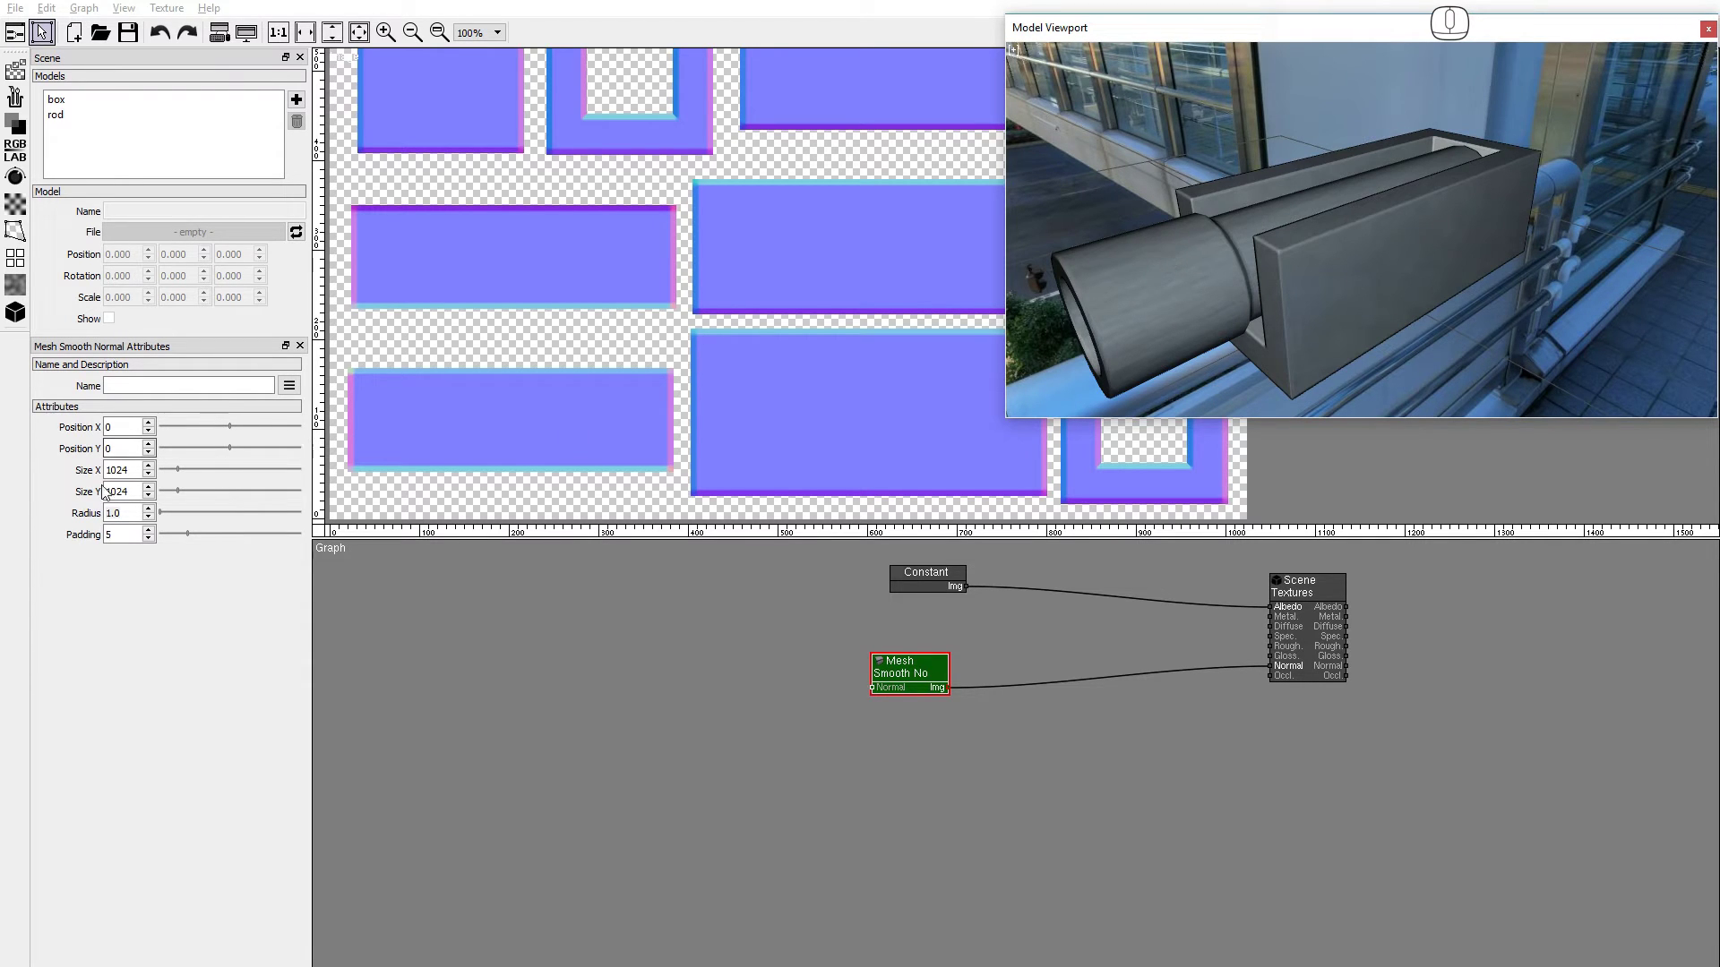
double_click(116, 514)
type("2")
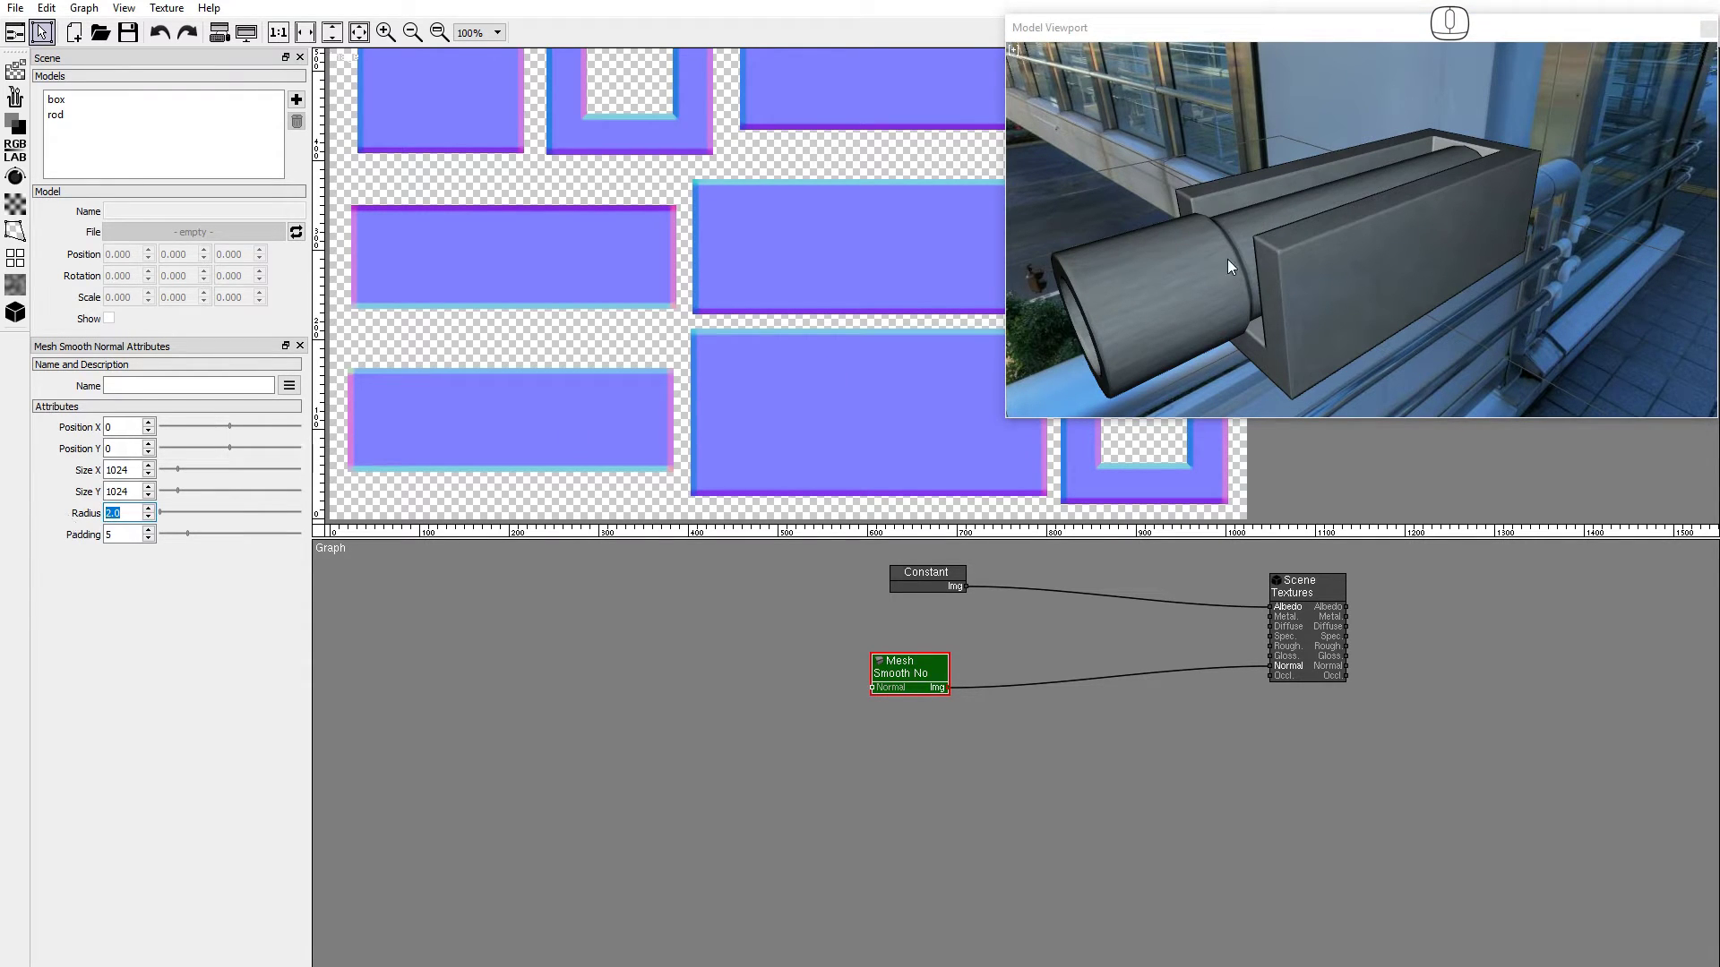
mouse_move(1203, 265)
left_mouse_down()
mouse_move(1514, 269)
mouse_move(1105, 253)
mouse_move(1394, 244)
left_mouse_up()
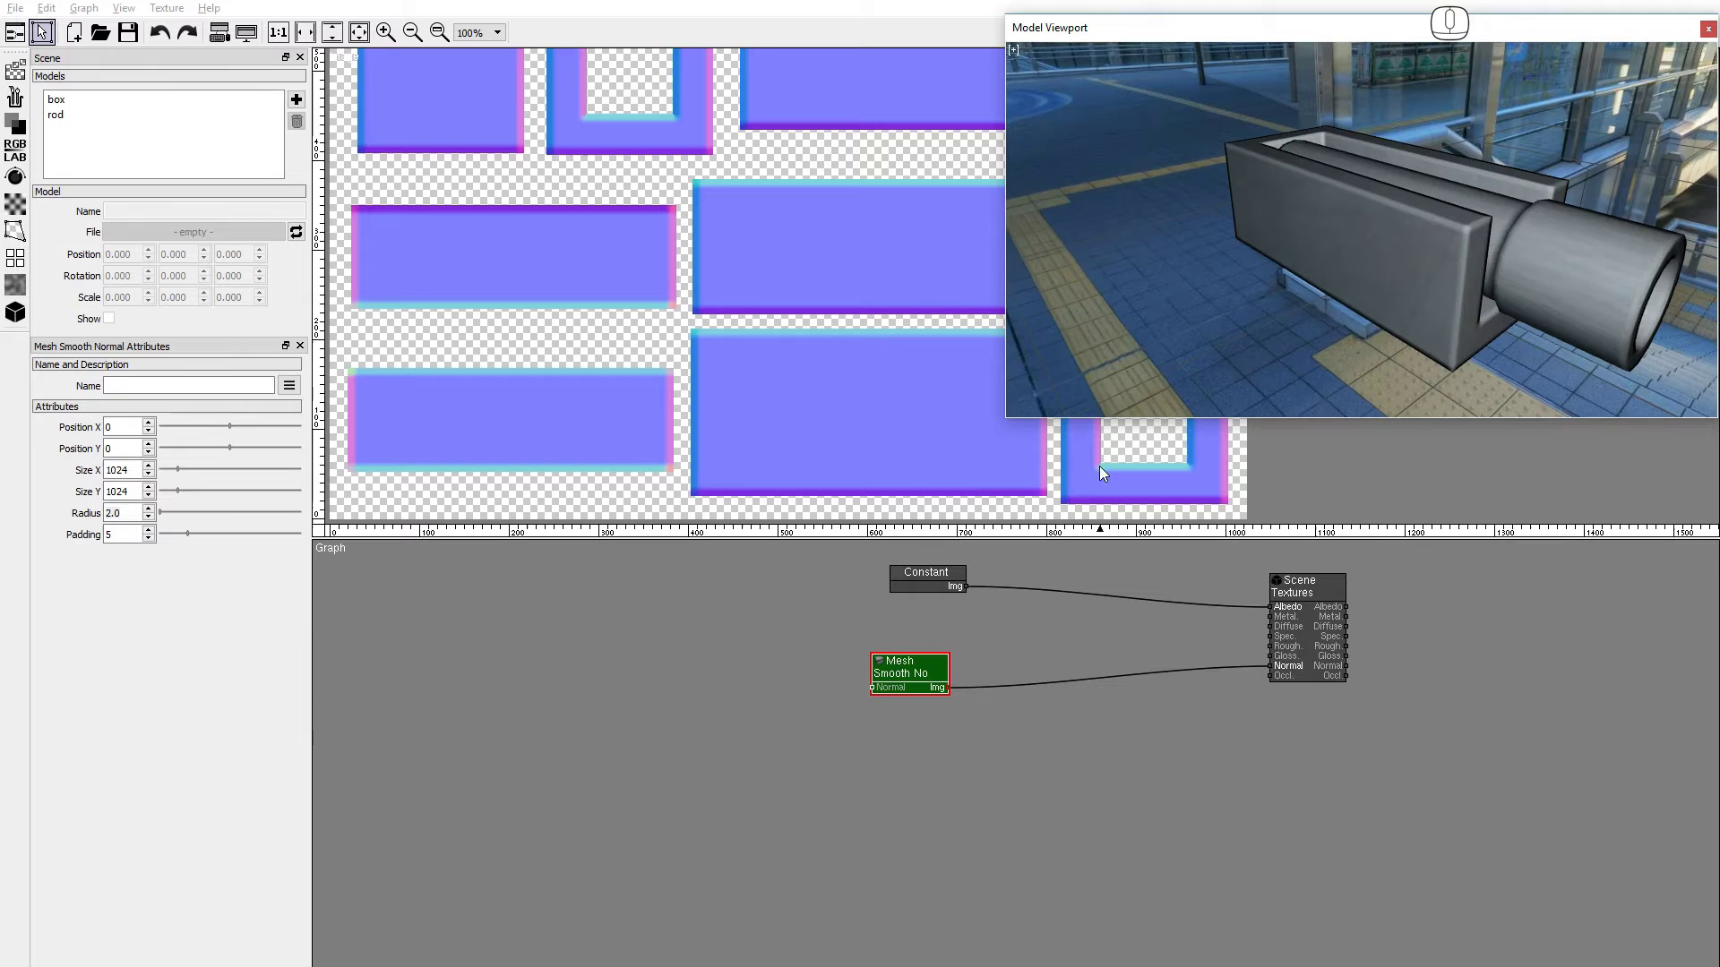
Place a Perlin Noise generator node in the graph.
left_click(16, 71)
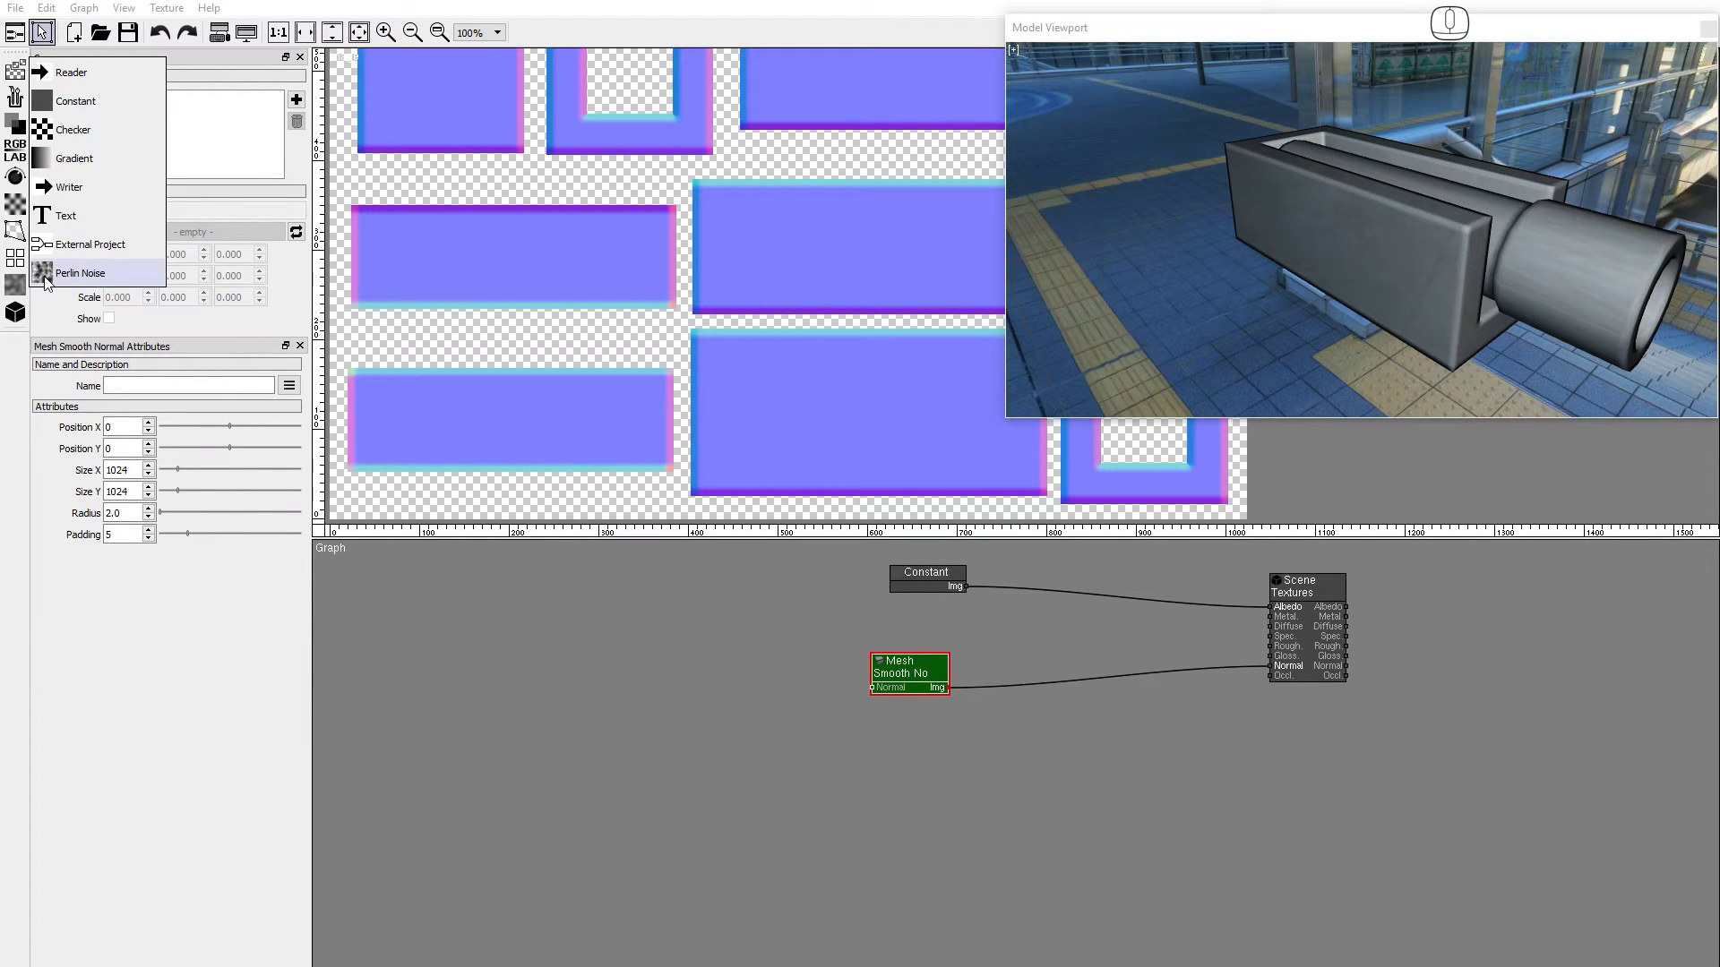
left_click(48, 273)
left_click(645, 659)
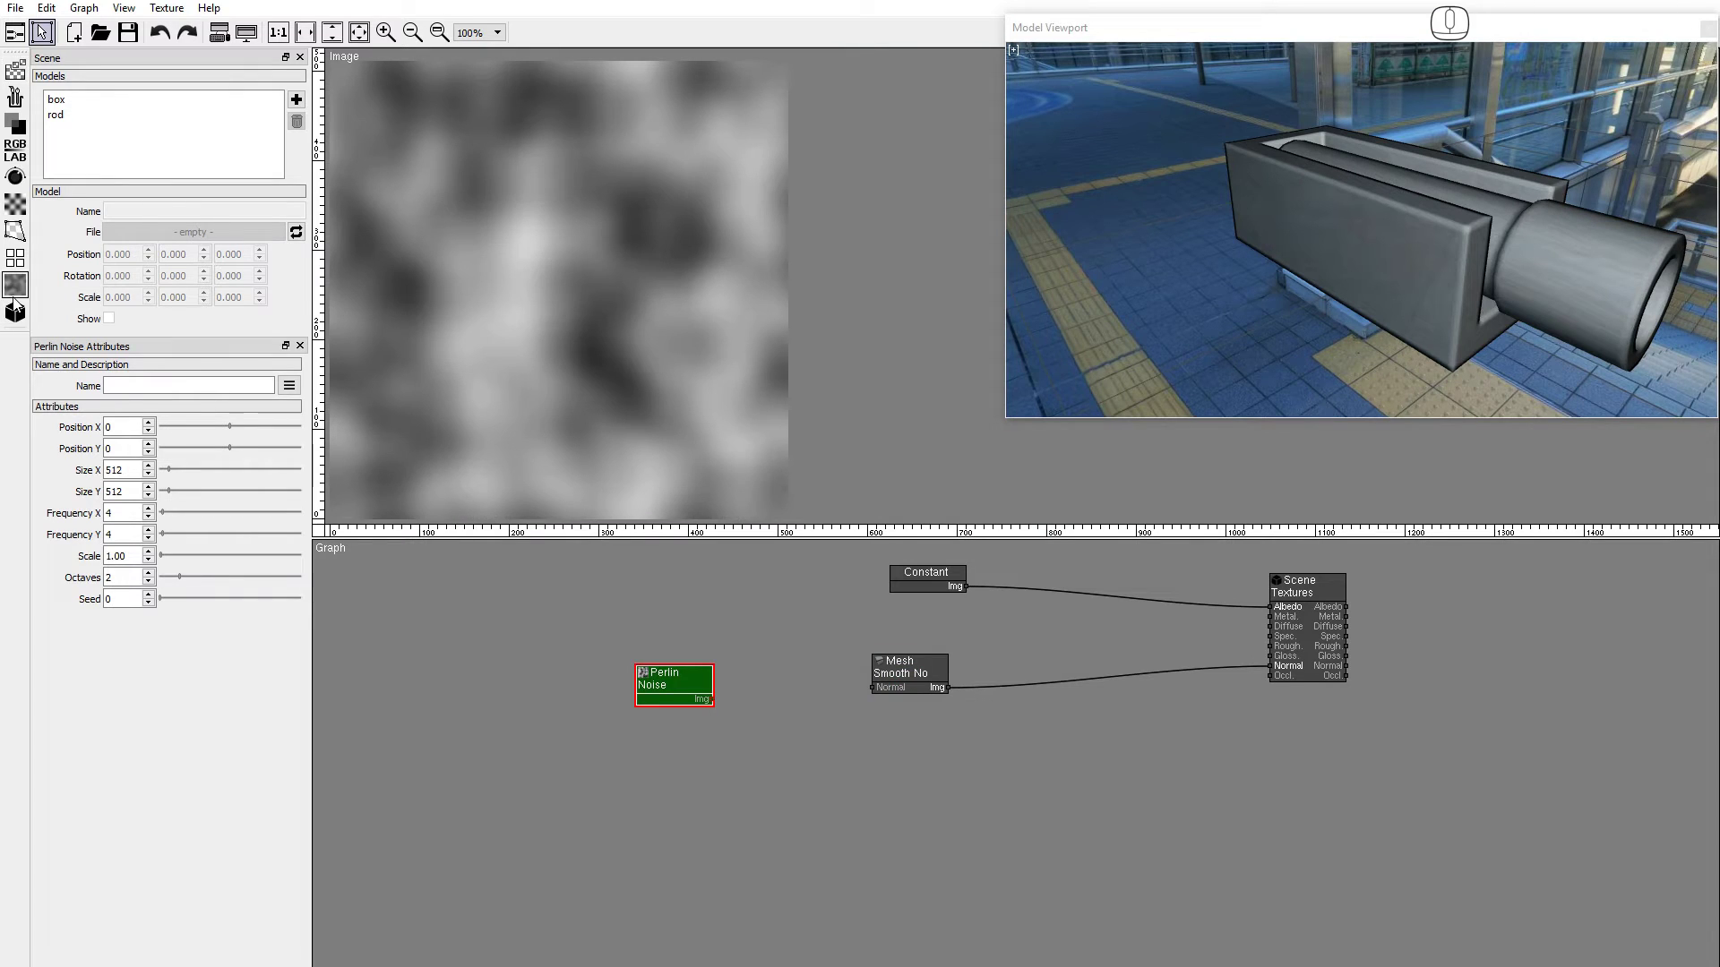
Set the noise to 1024×1024, frequency 128 in X and Y, and 1 octave.
double_click(119, 468)
type("1024")
key("Tab")
type("10")
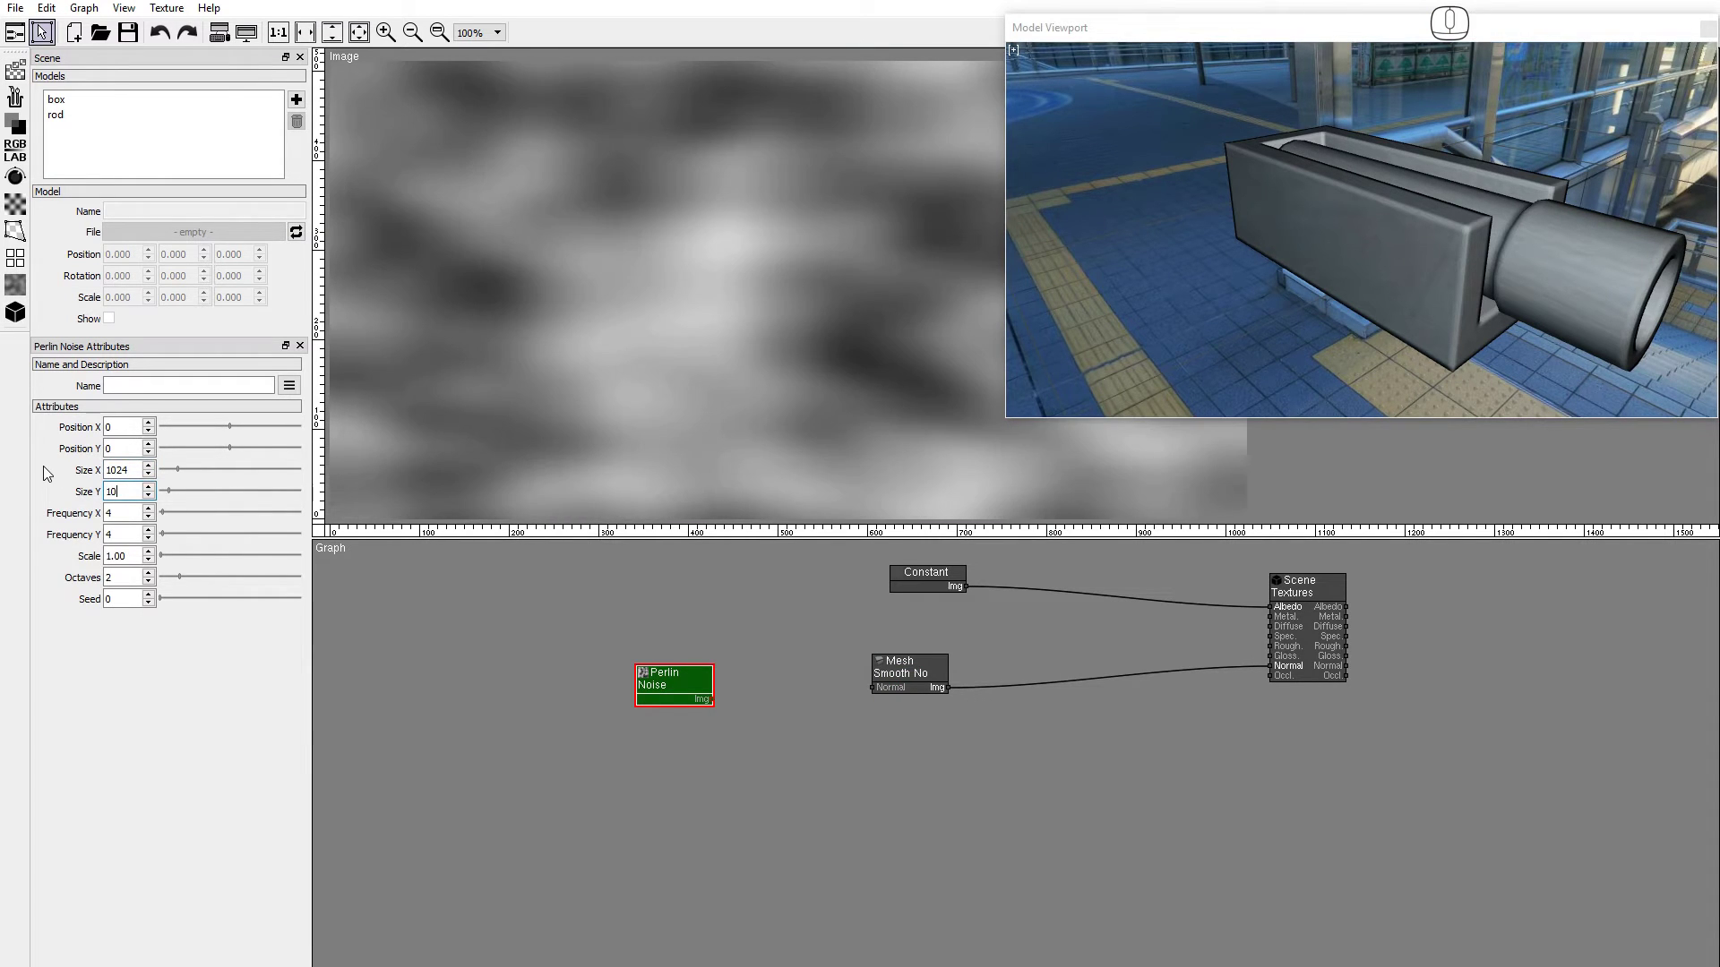
type("24")
key("Tab")
type("128")
key("Tab")
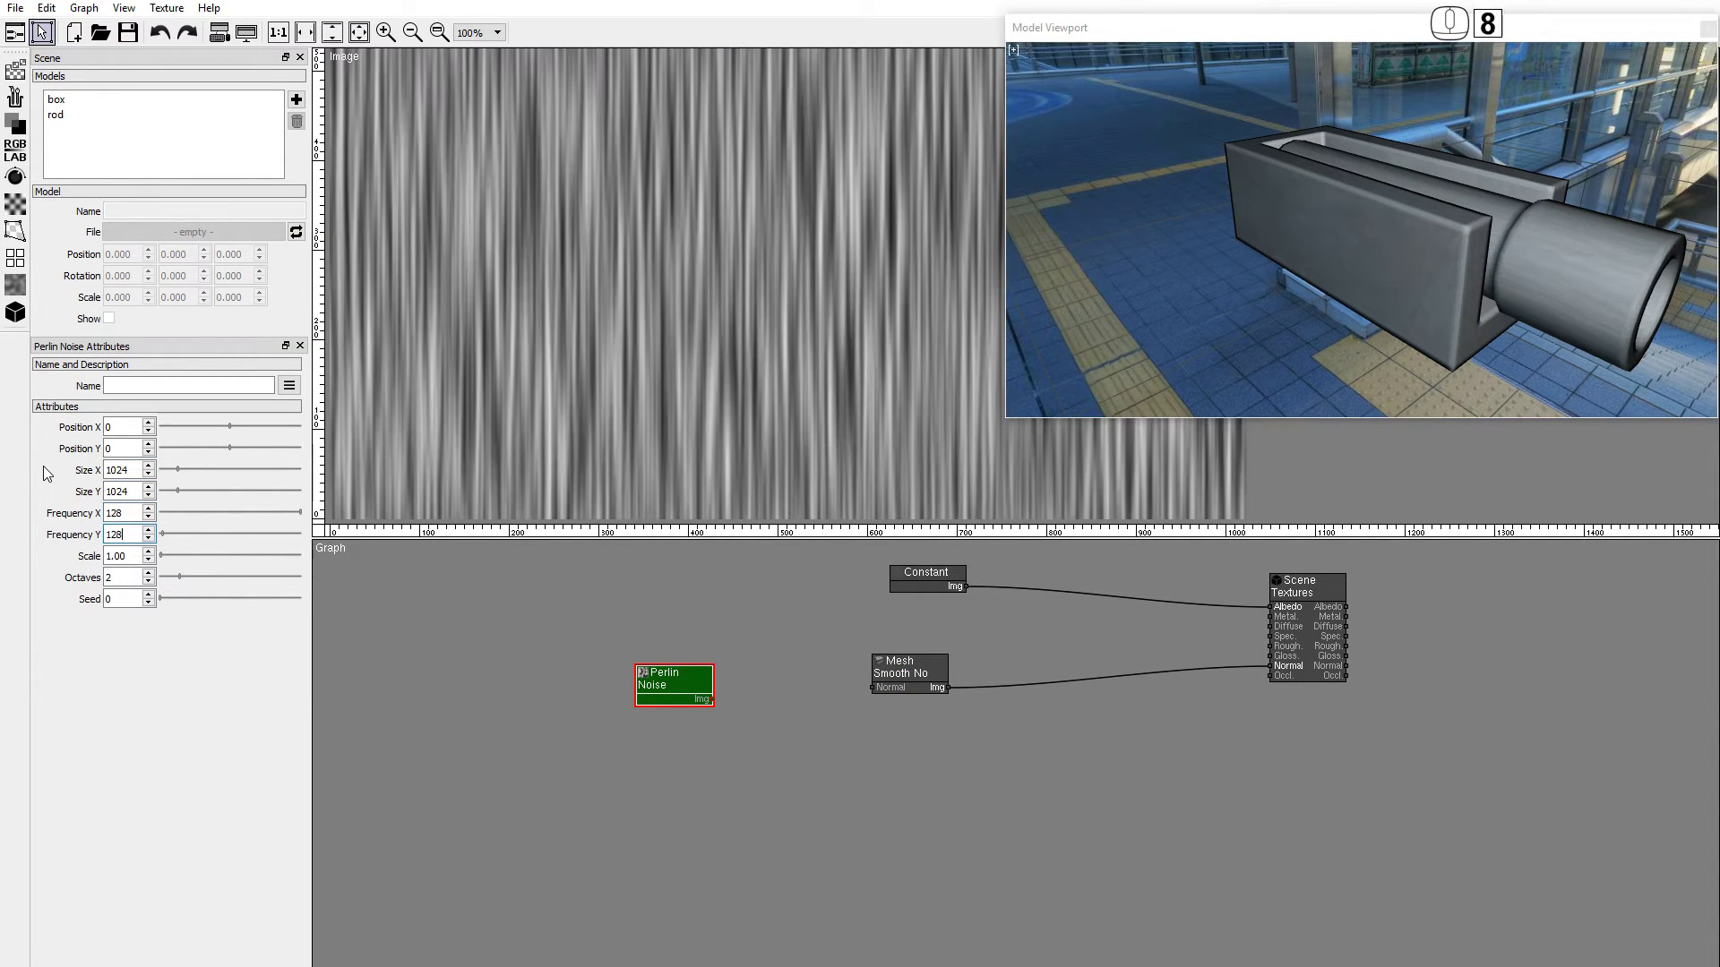
type("128")
key("Tab")
key("Tab")
type("1")
key("Tab")
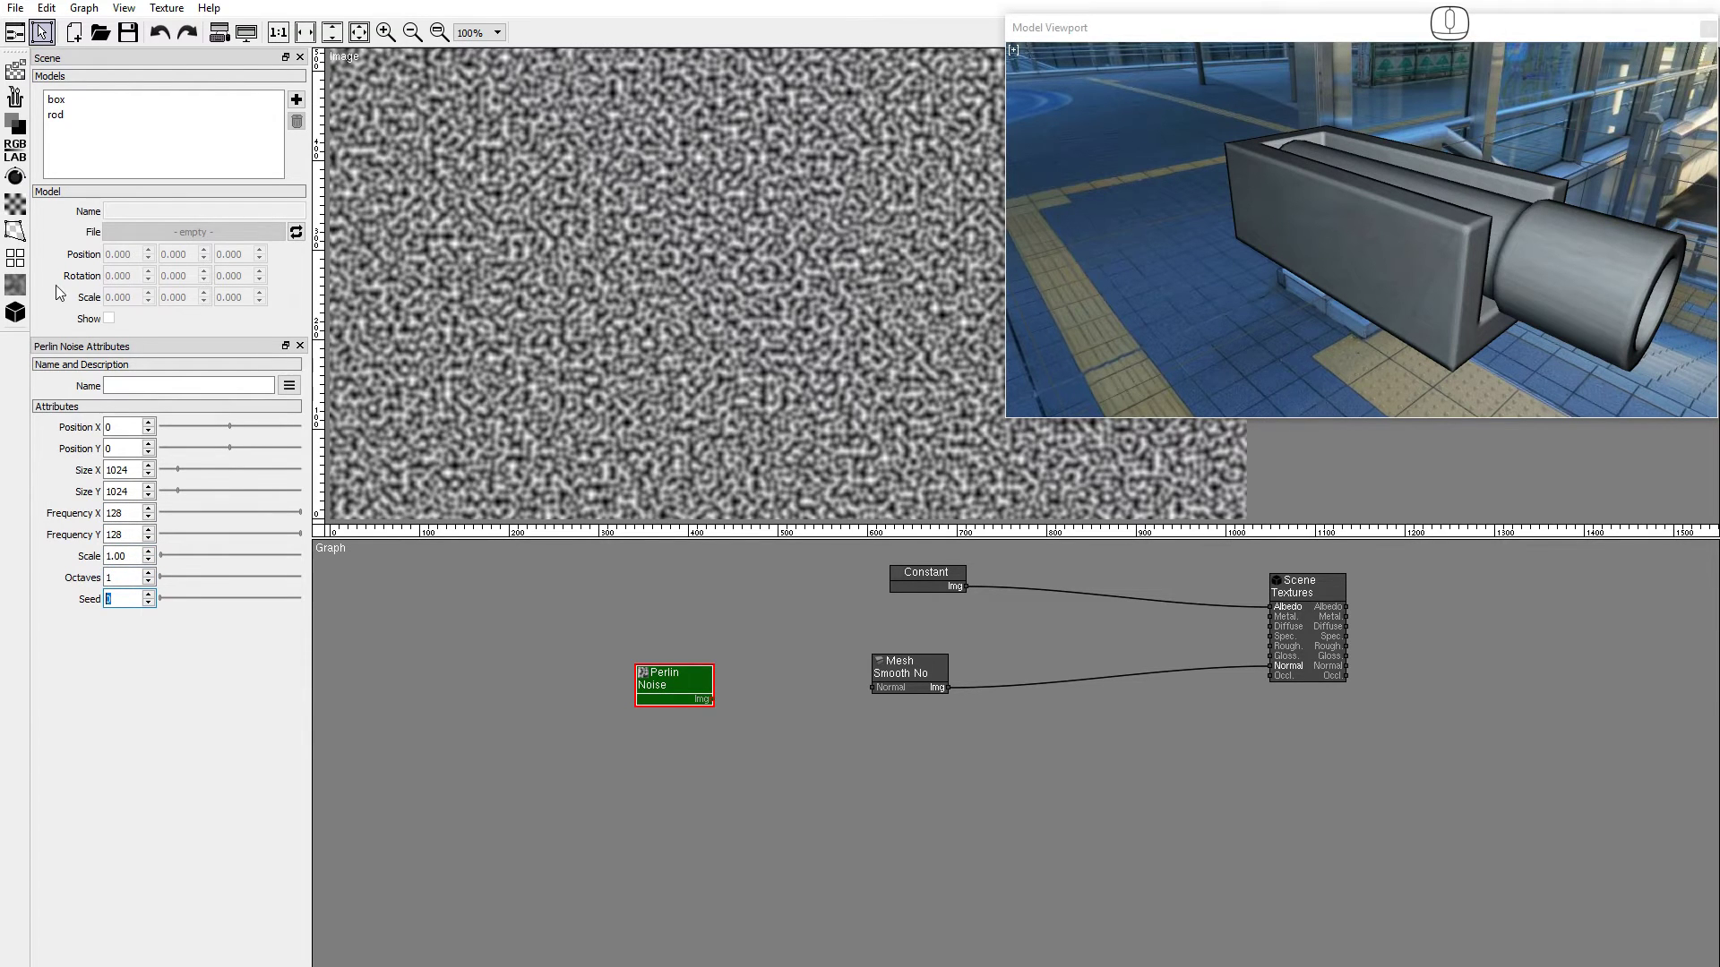
Add a height-source To Normal node after Perlin Noise, wired into Mesh Smooth Normal.
left_click(15, 311)
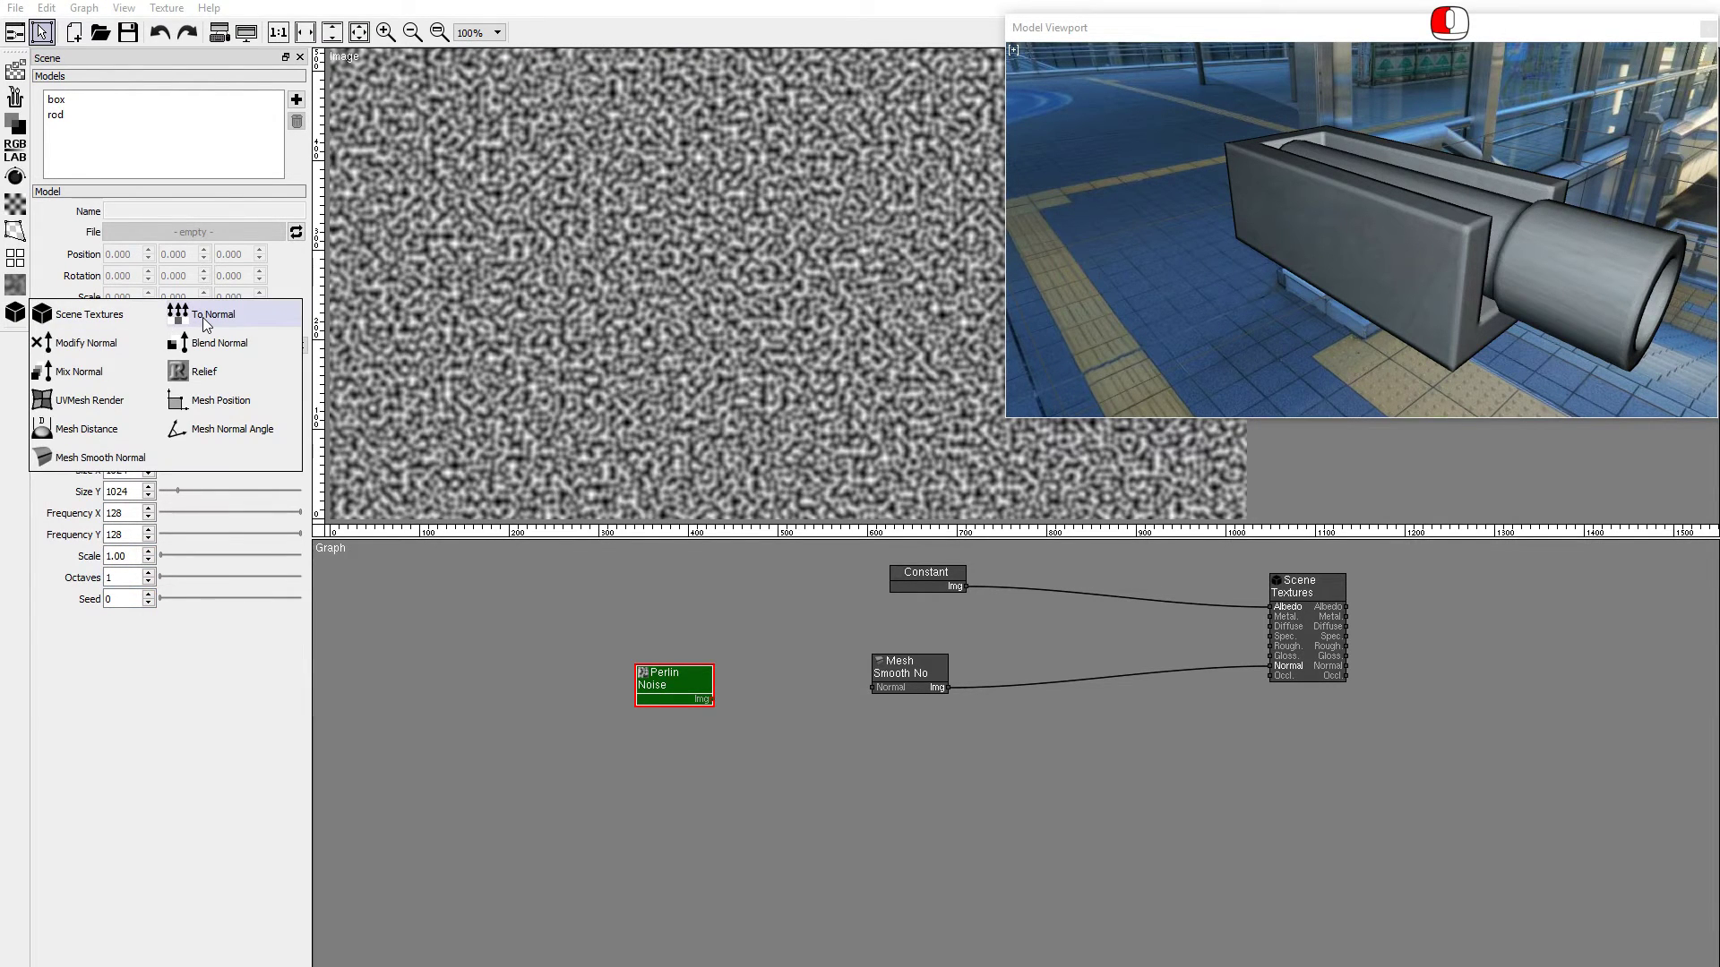
left_click(204, 318)
left_click(158, 453)
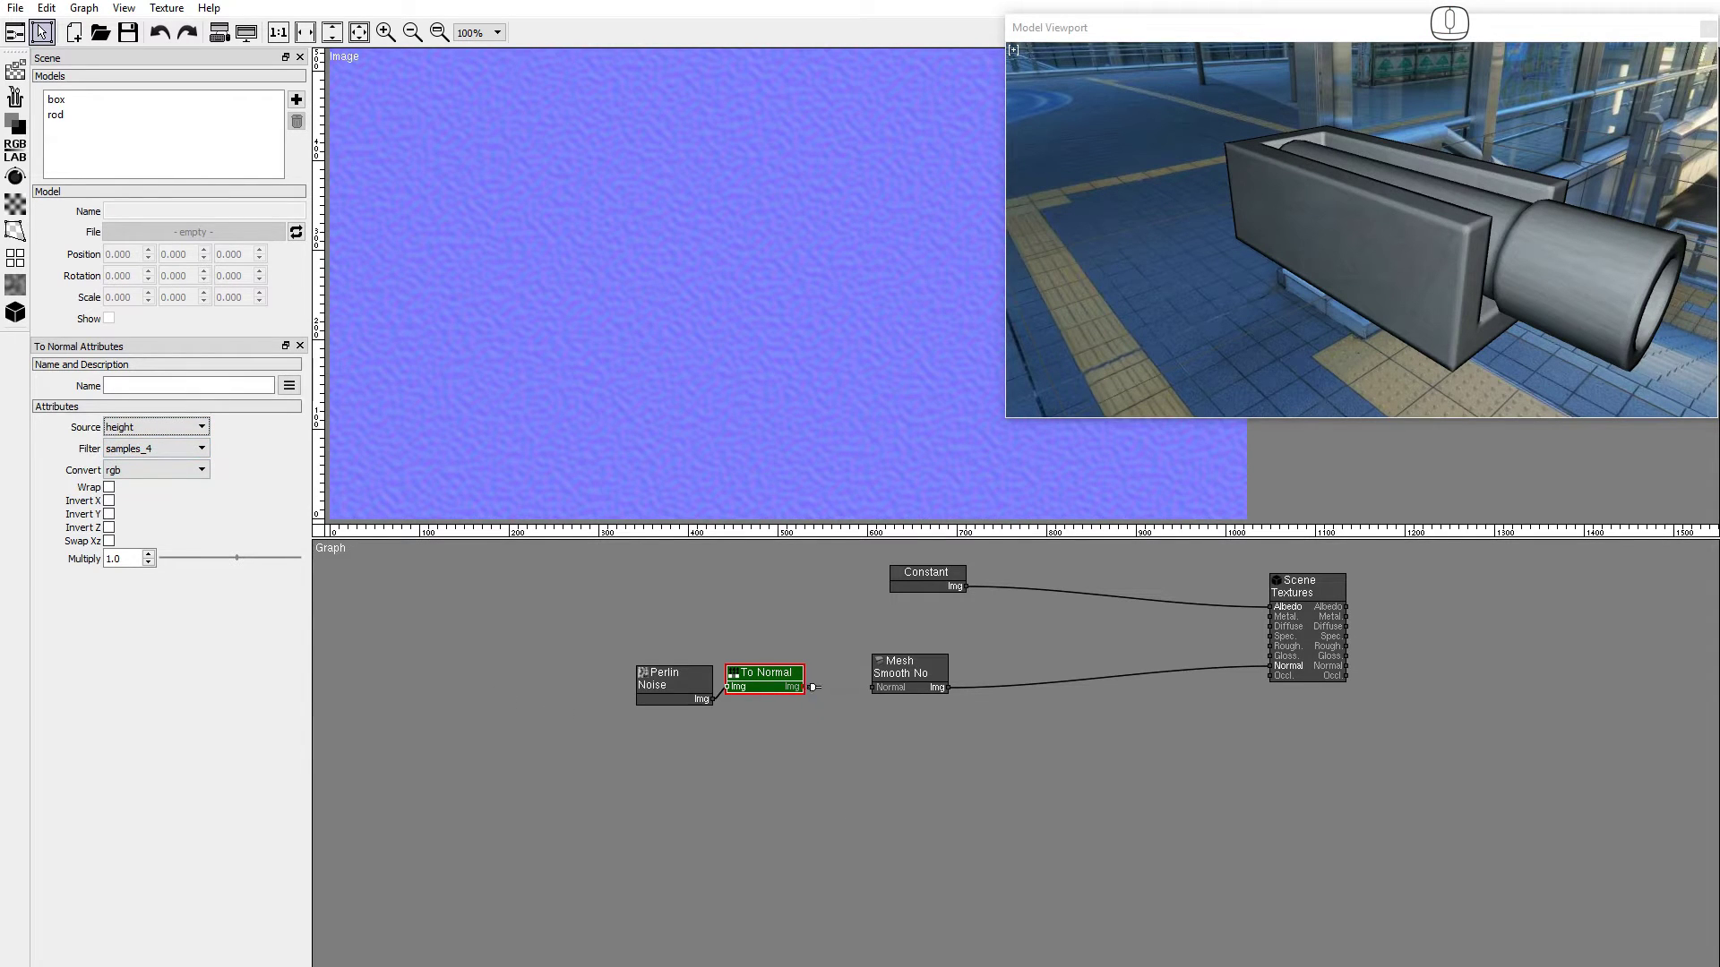
left_click_drag(793, 686, 877, 686)
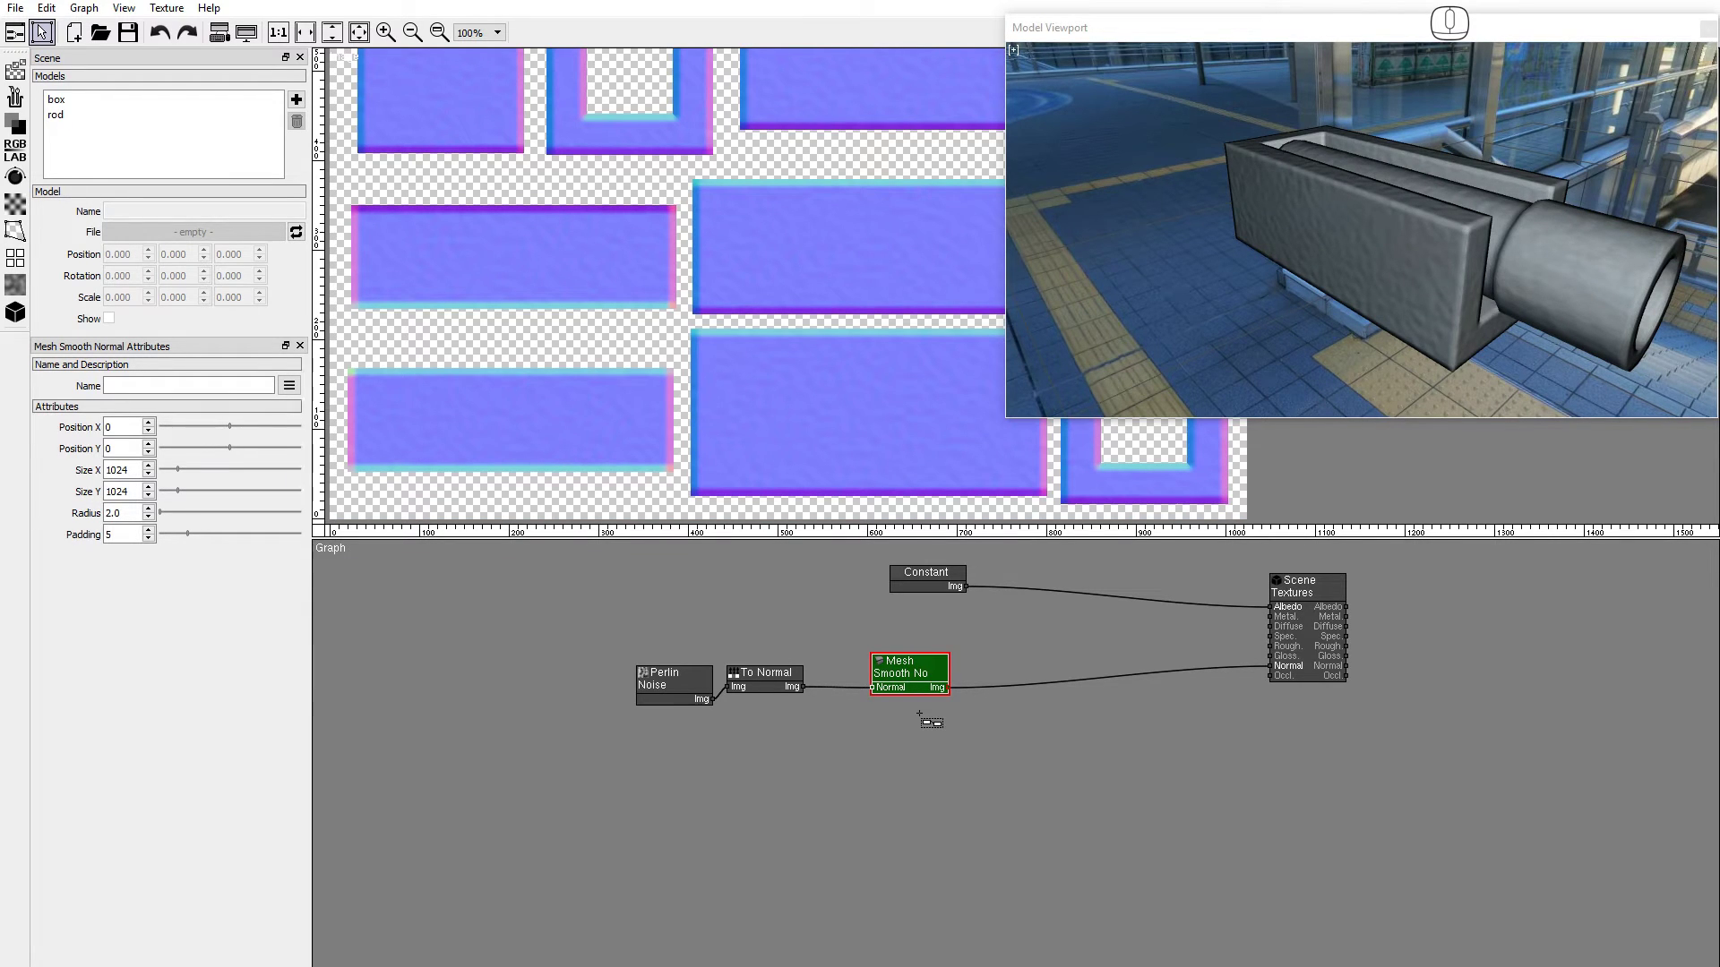
left_click(123, 8)
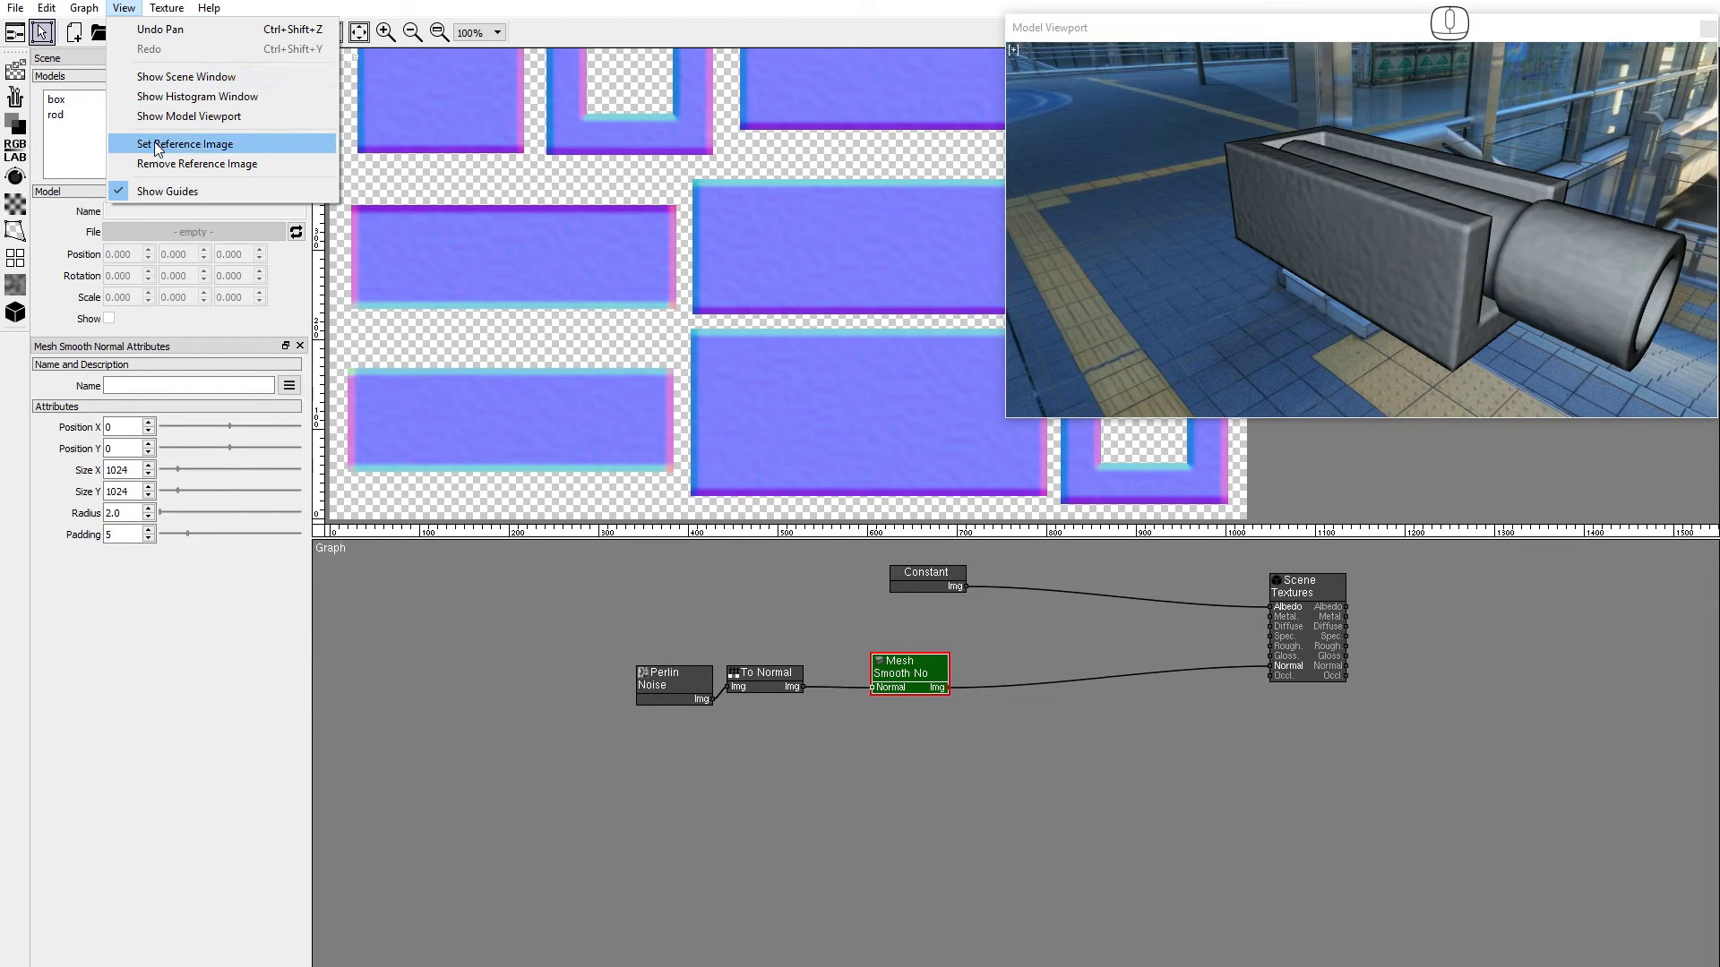
Add a Text node reading 'PixaFlux' at font size 80.
left_click(156, 146)
left_click(15, 96)
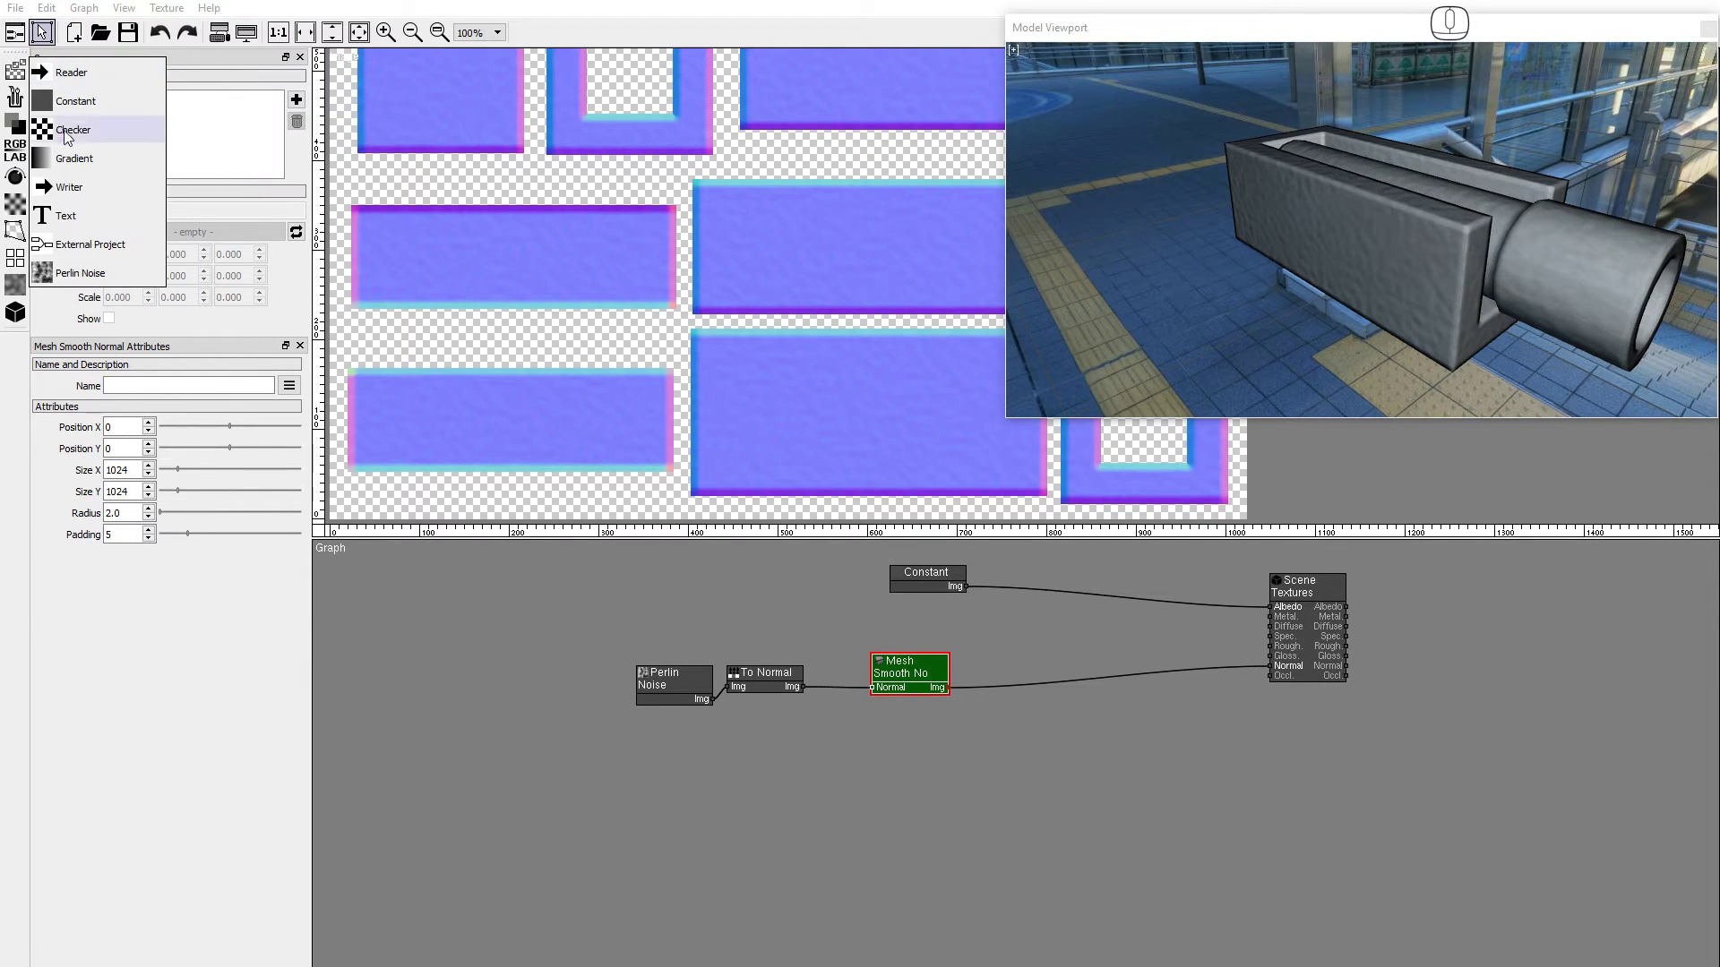
left_click(61, 207)
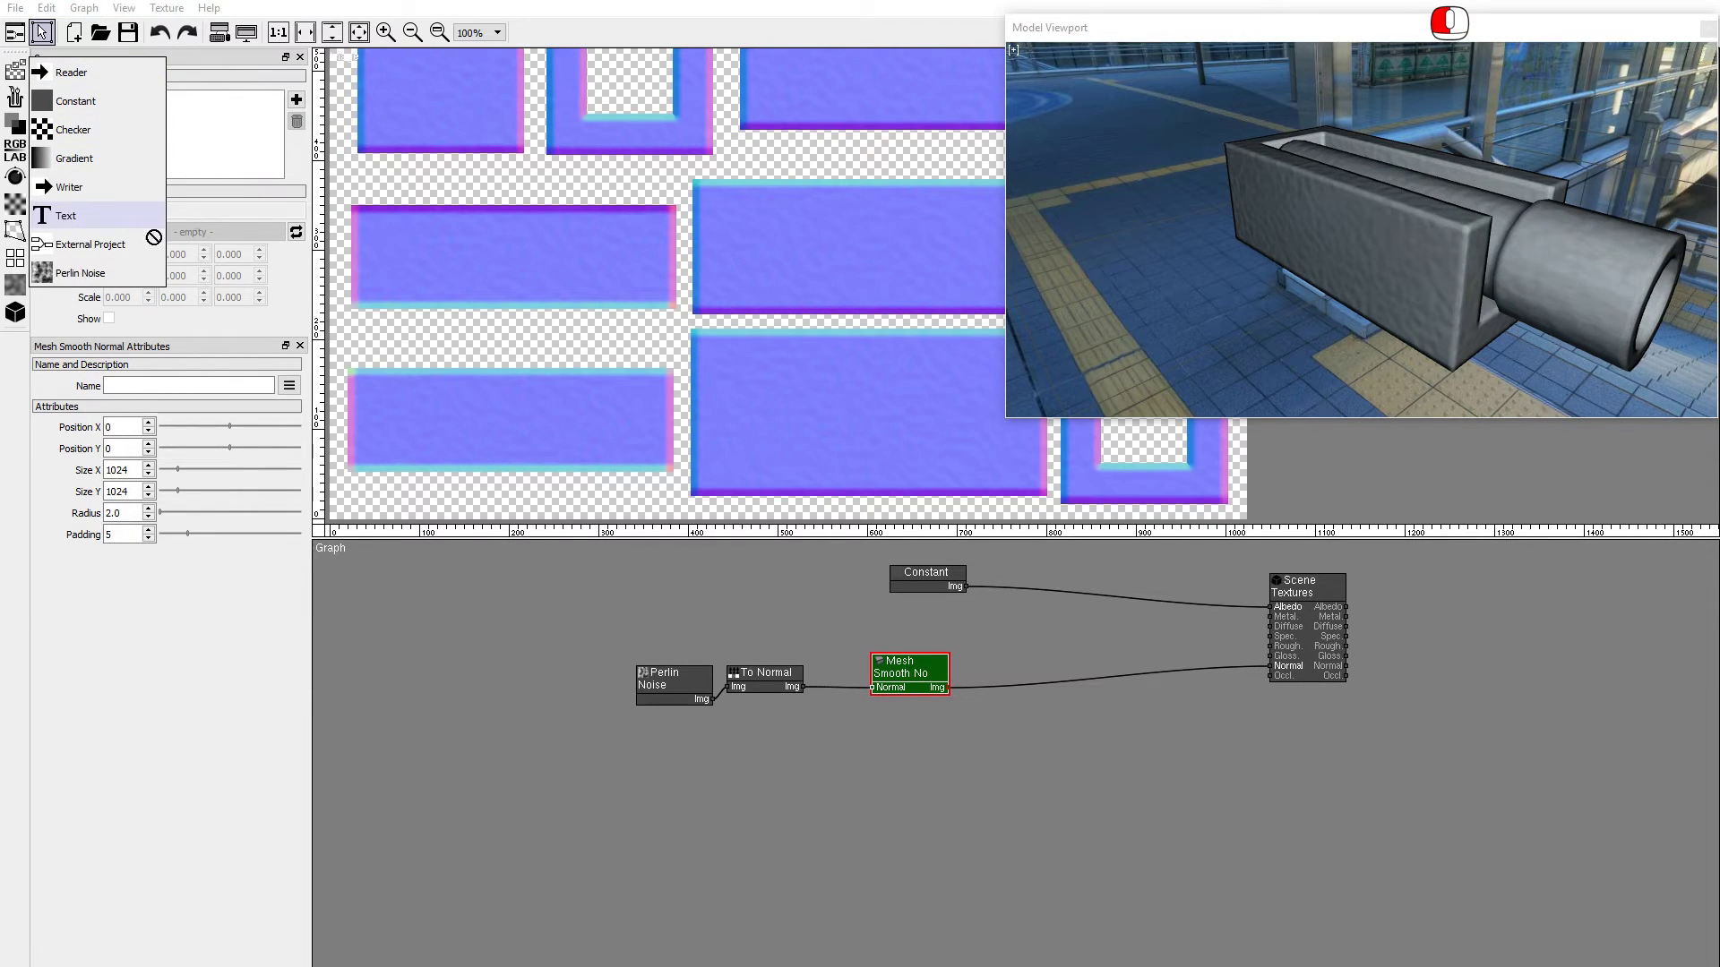
left_click(825, 754)
left_click(205, 556)
type("Flux")
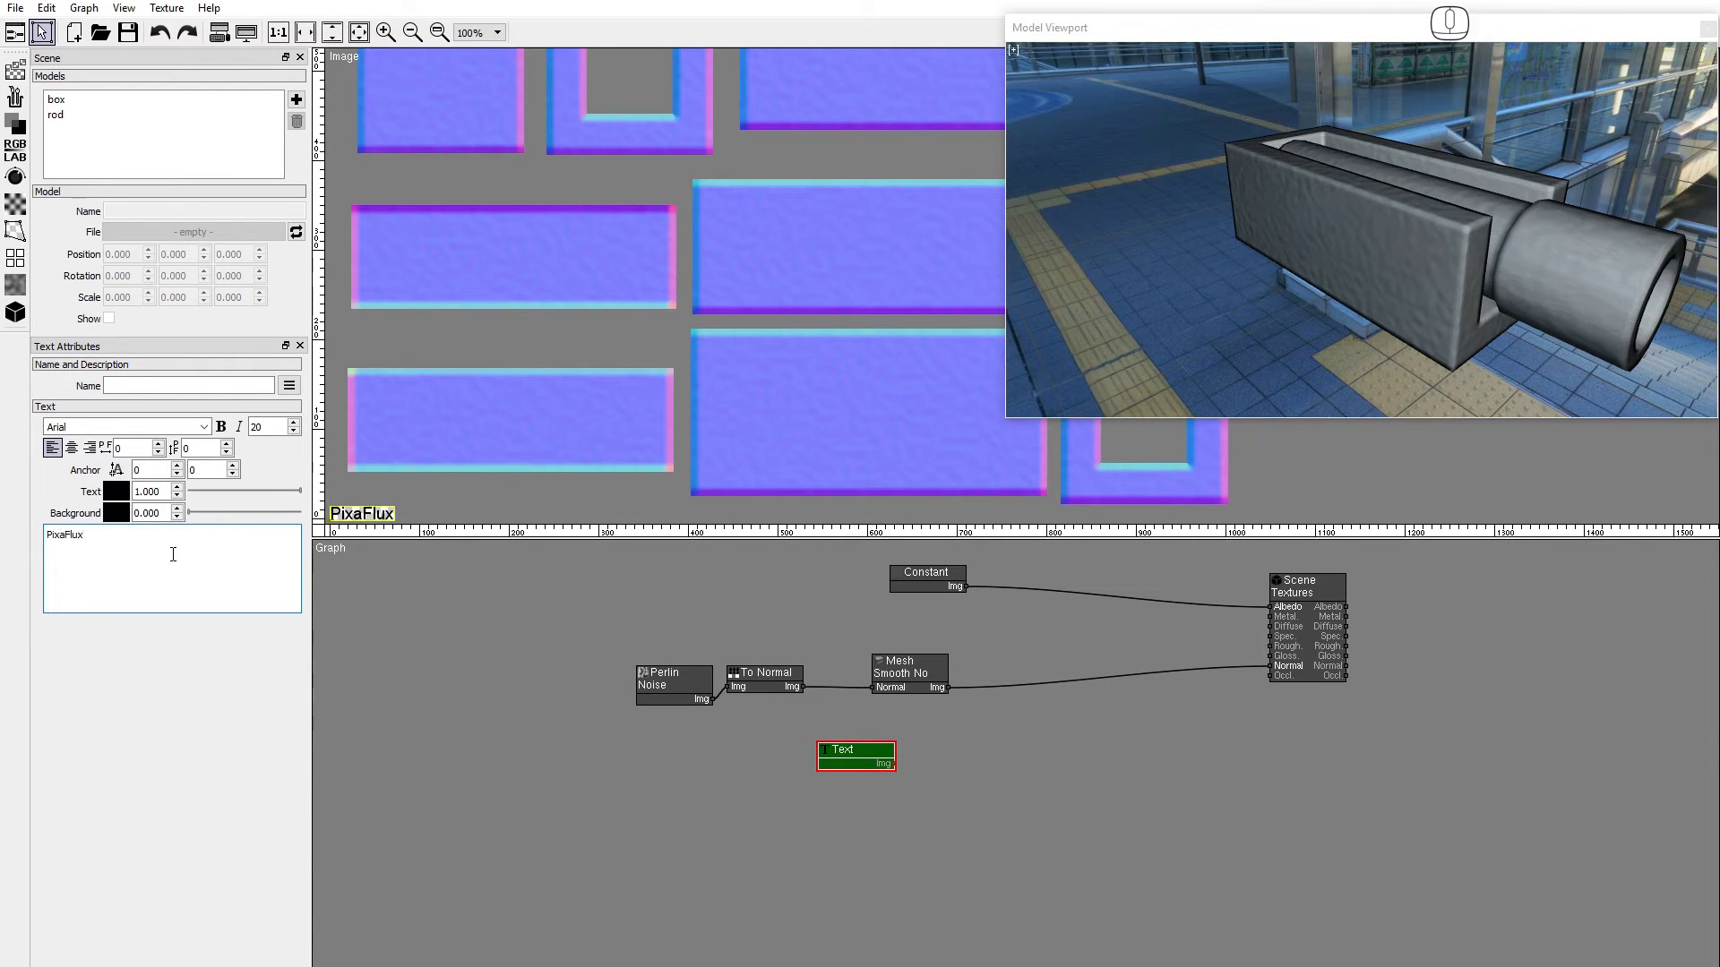
double_click(263, 428)
type("80")
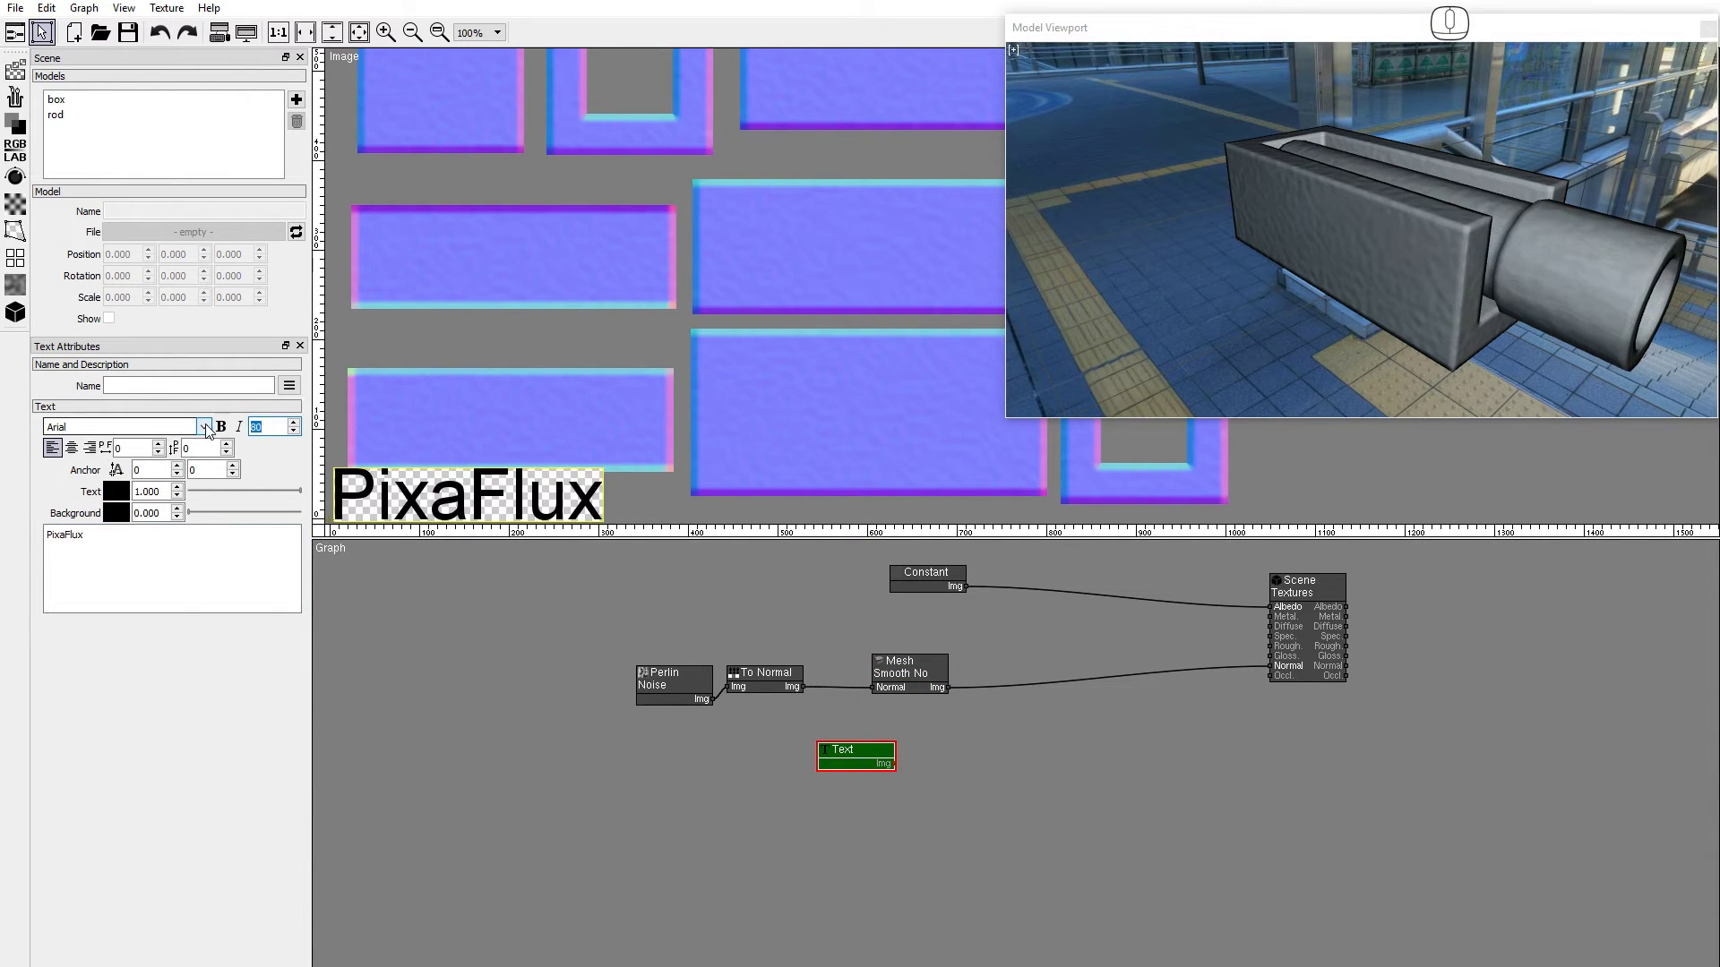
Use Segoe UI Black, move the text over the upper bar, and set a white background.
left_click(202, 427)
mouse_move(316, 450)
left_mouse_down()
mouse_move(316, 571)
mouse_move(315, 544)
left_mouse_up()
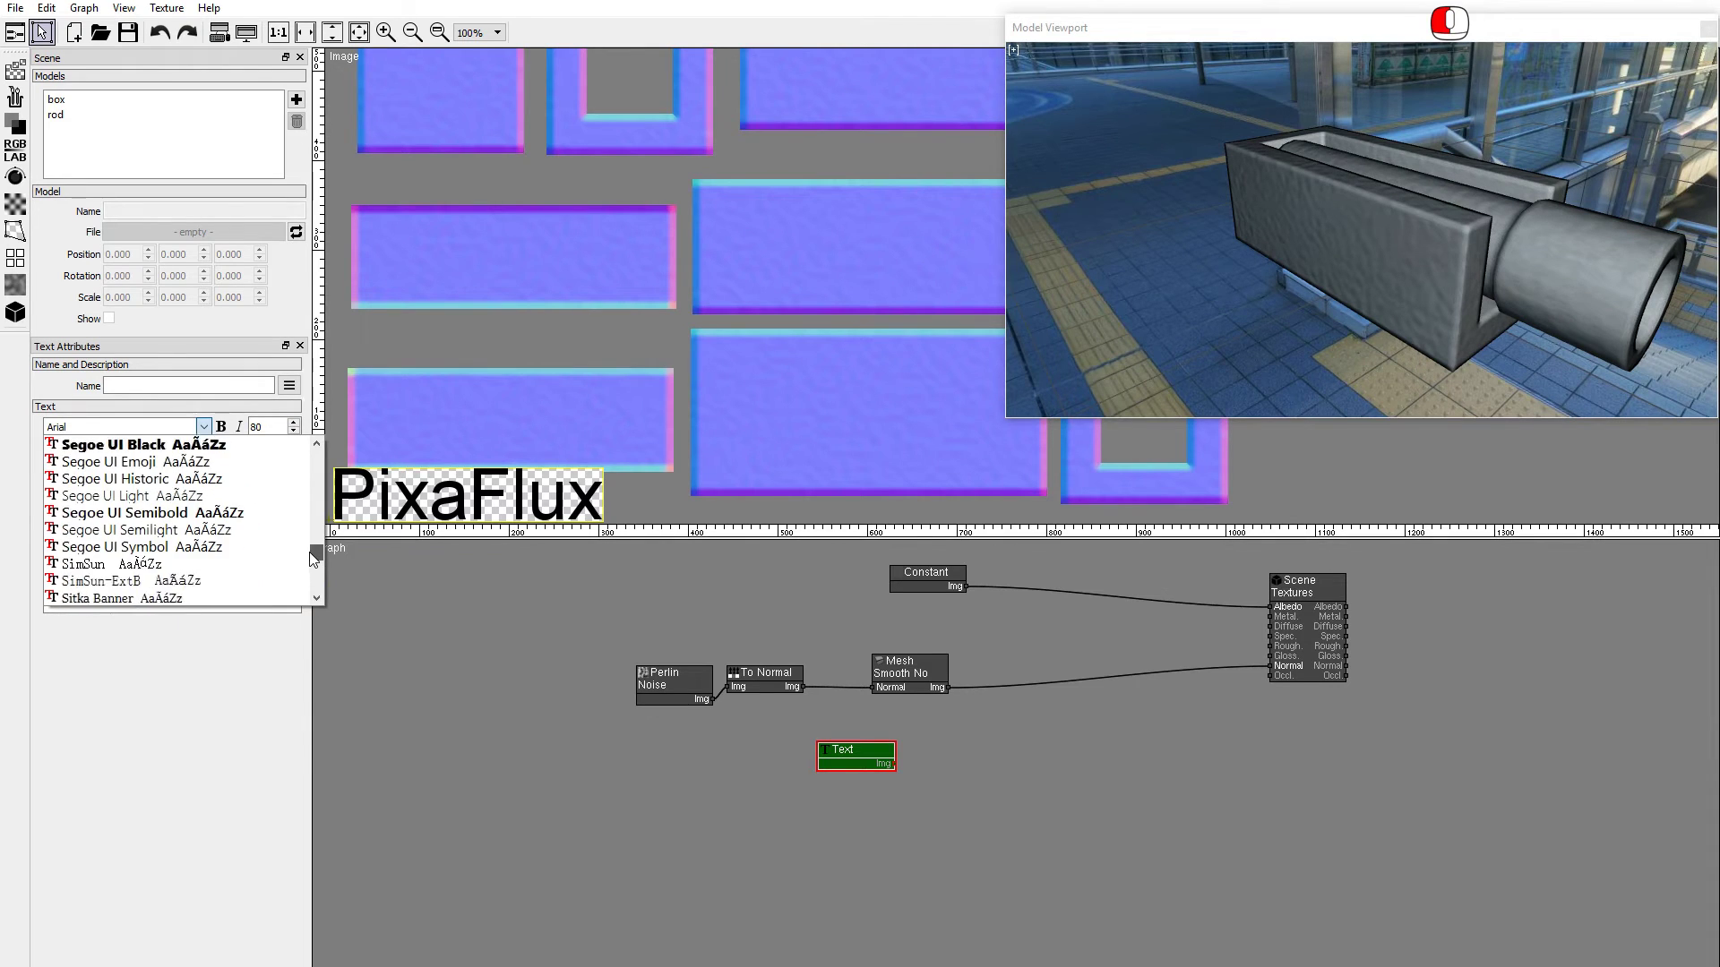
left_click(148, 480)
mouse_move(429, 497)
left_mouse_down()
mouse_move(807, 94)
mouse_move(678, 282)
left_mouse_up()
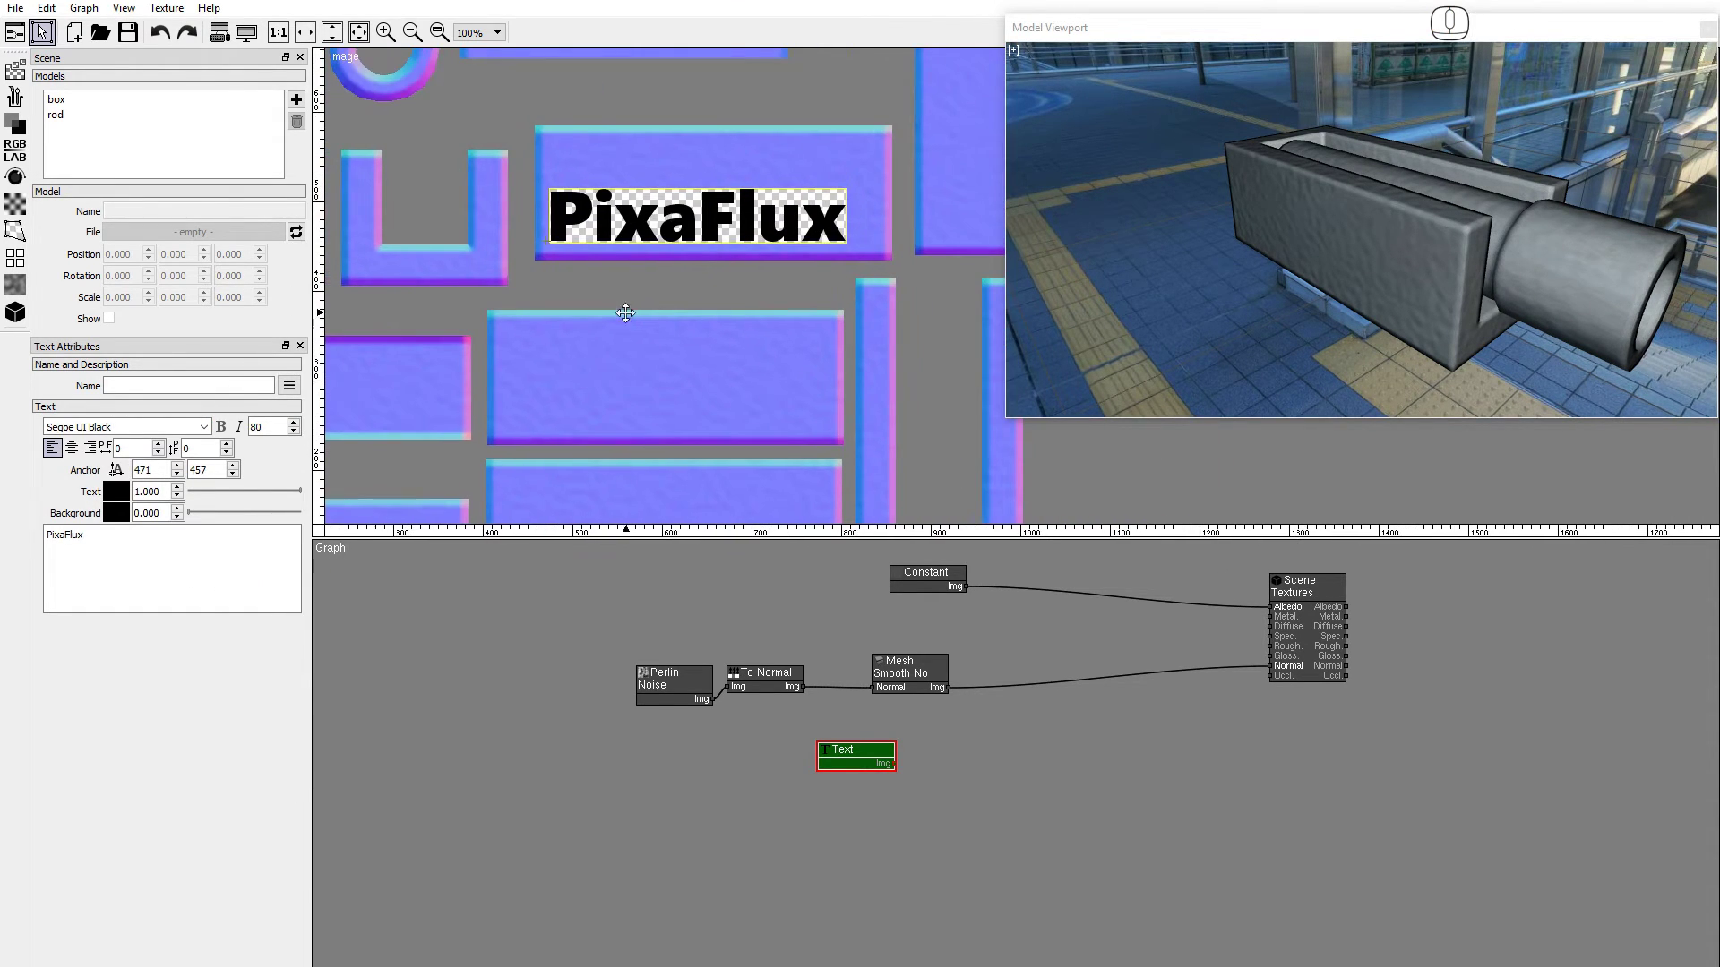
left_click(117, 514)
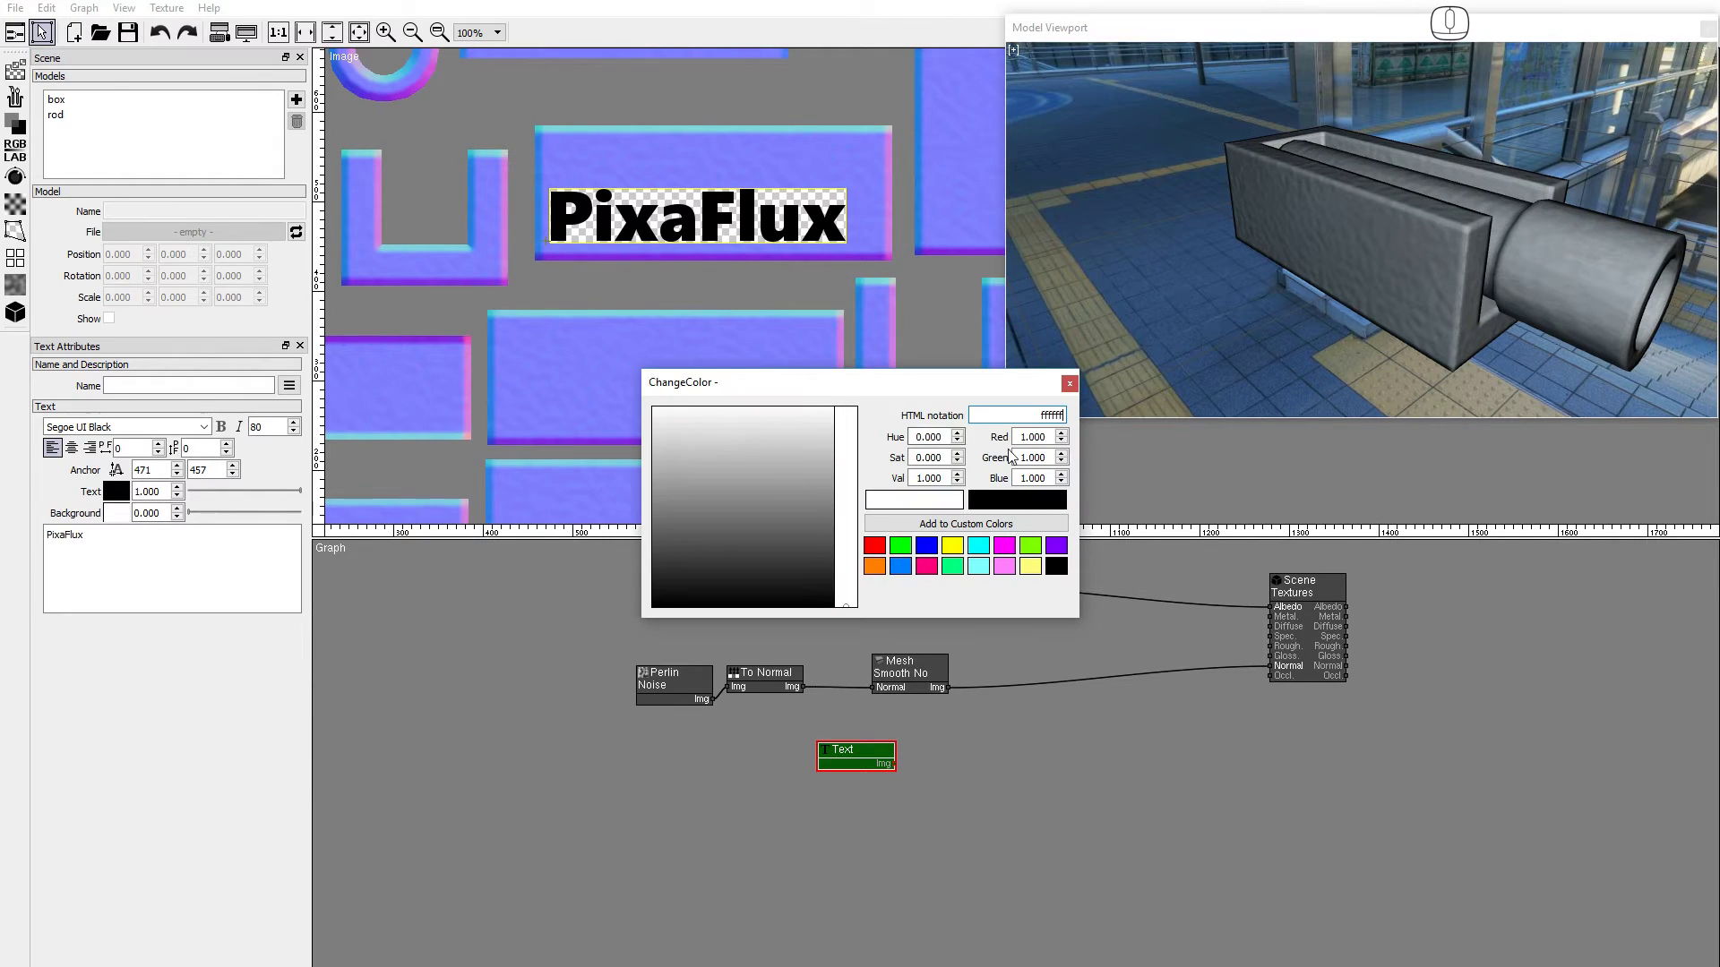
left_click(1058, 389)
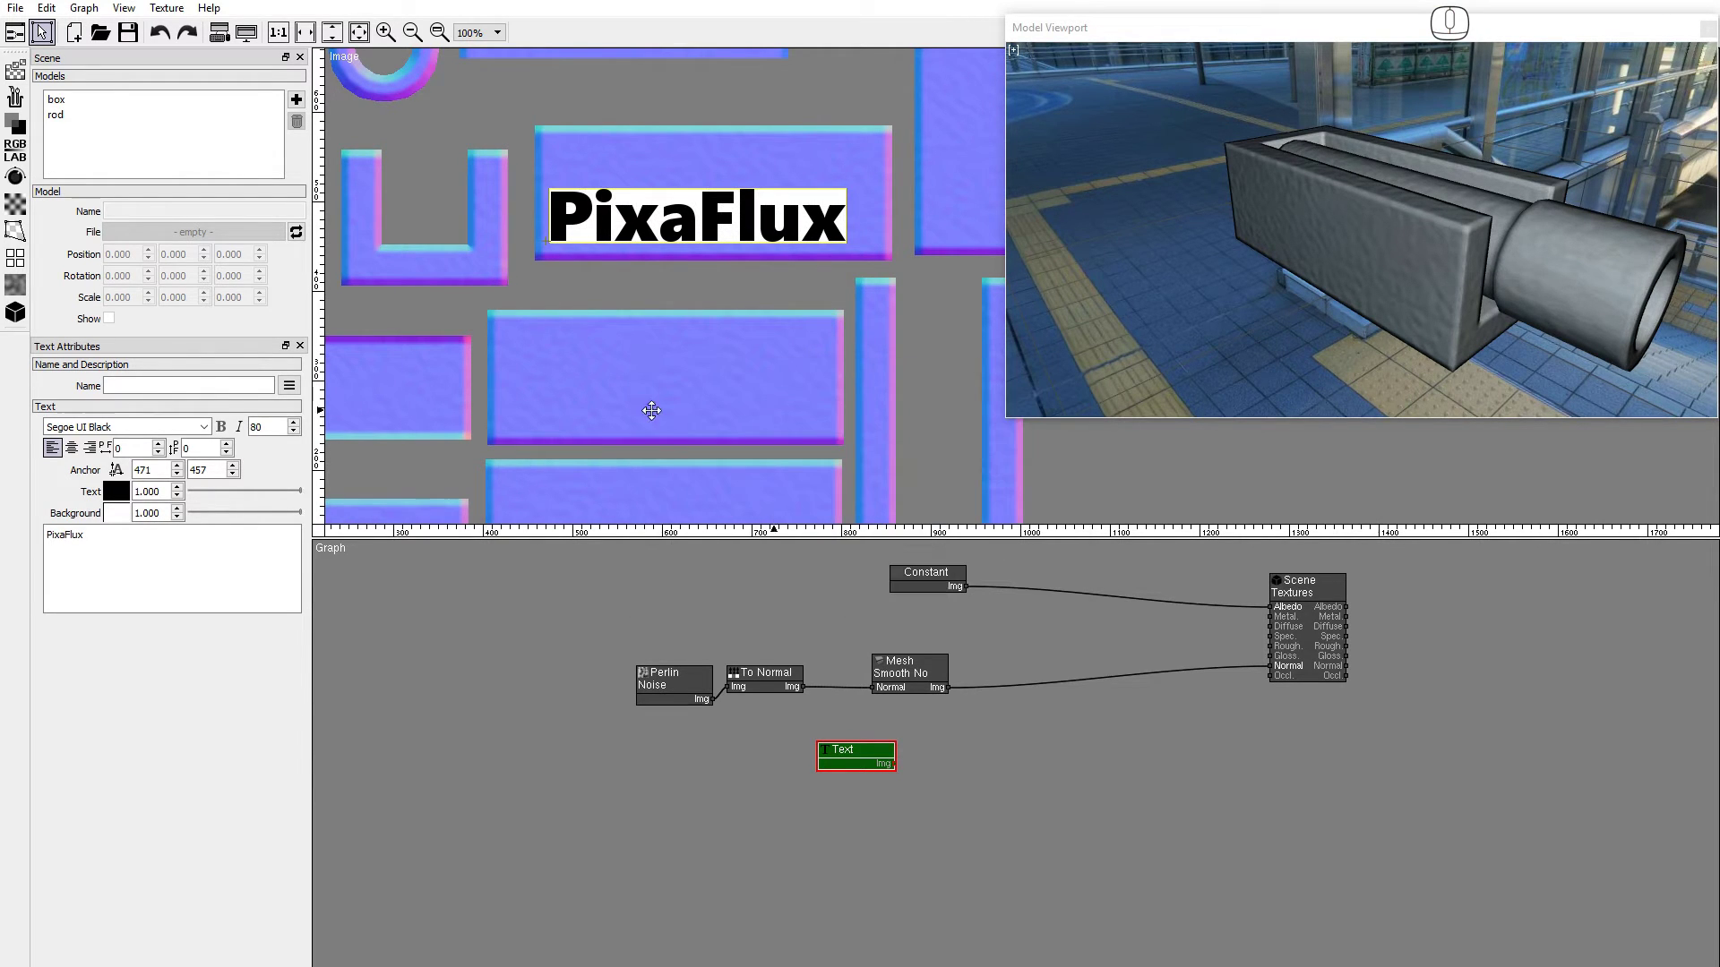
Add a white Border node of size 10 around the text.
left_click(17, 258)
left_click(75, 319)
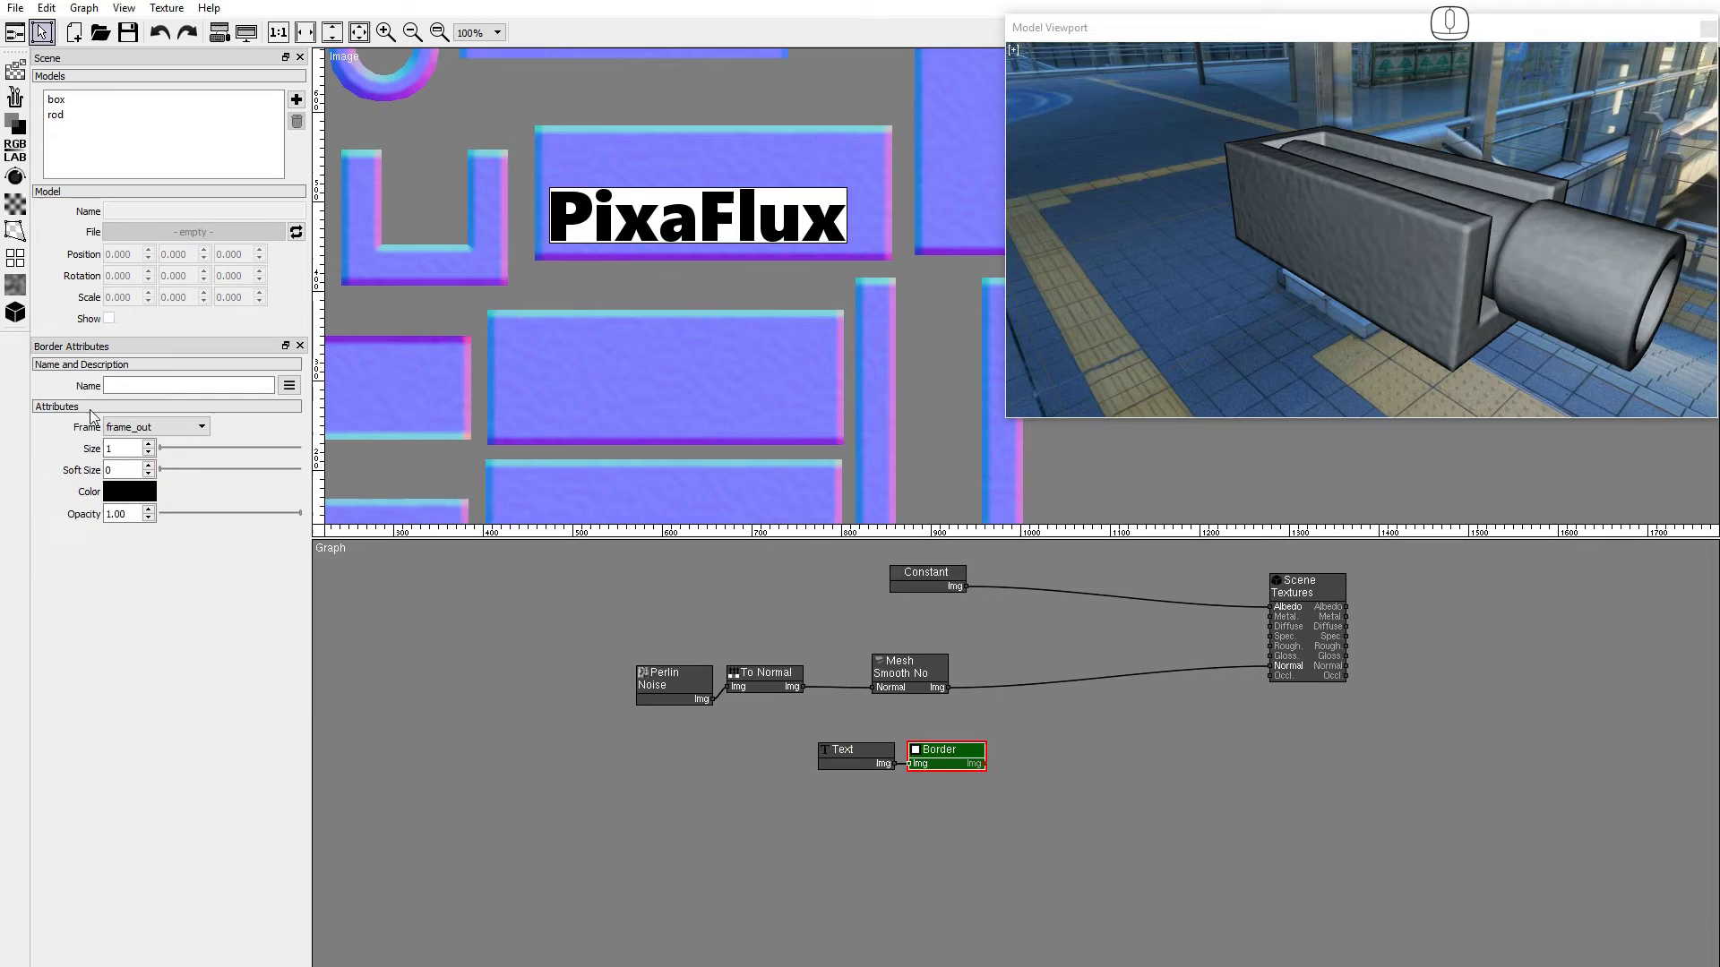
left_click(113, 448)
type("10")
left_click(108, 469)
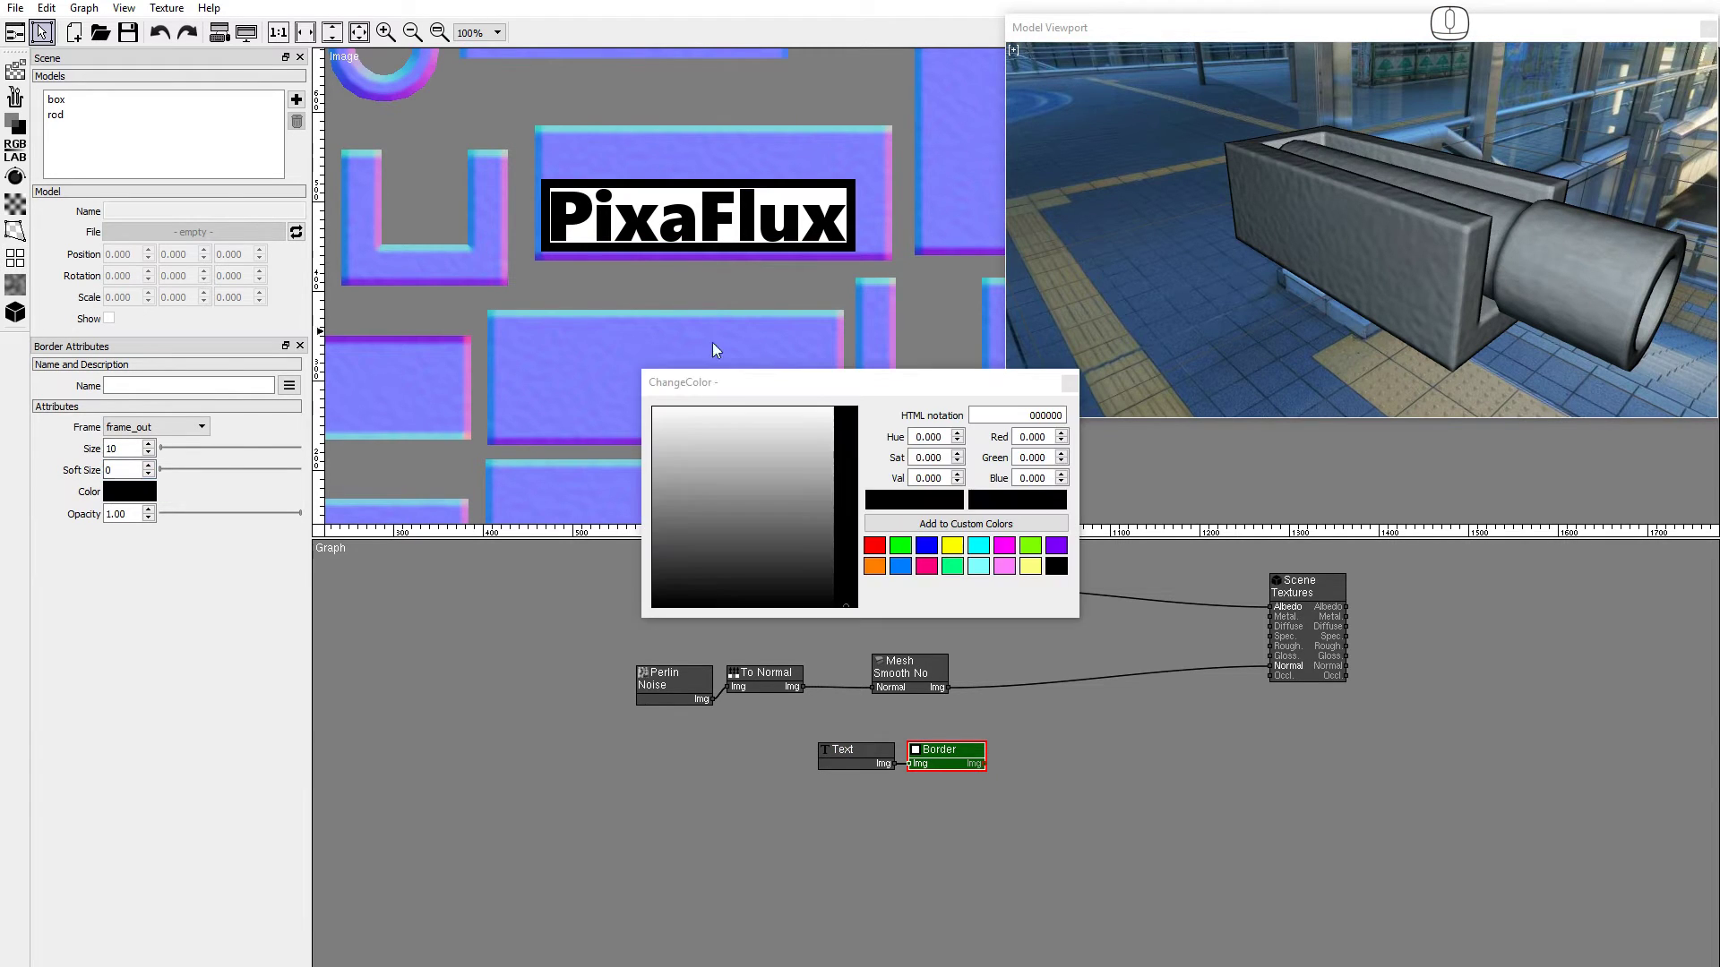
left_click(830, 422)
left_click(1059, 388)
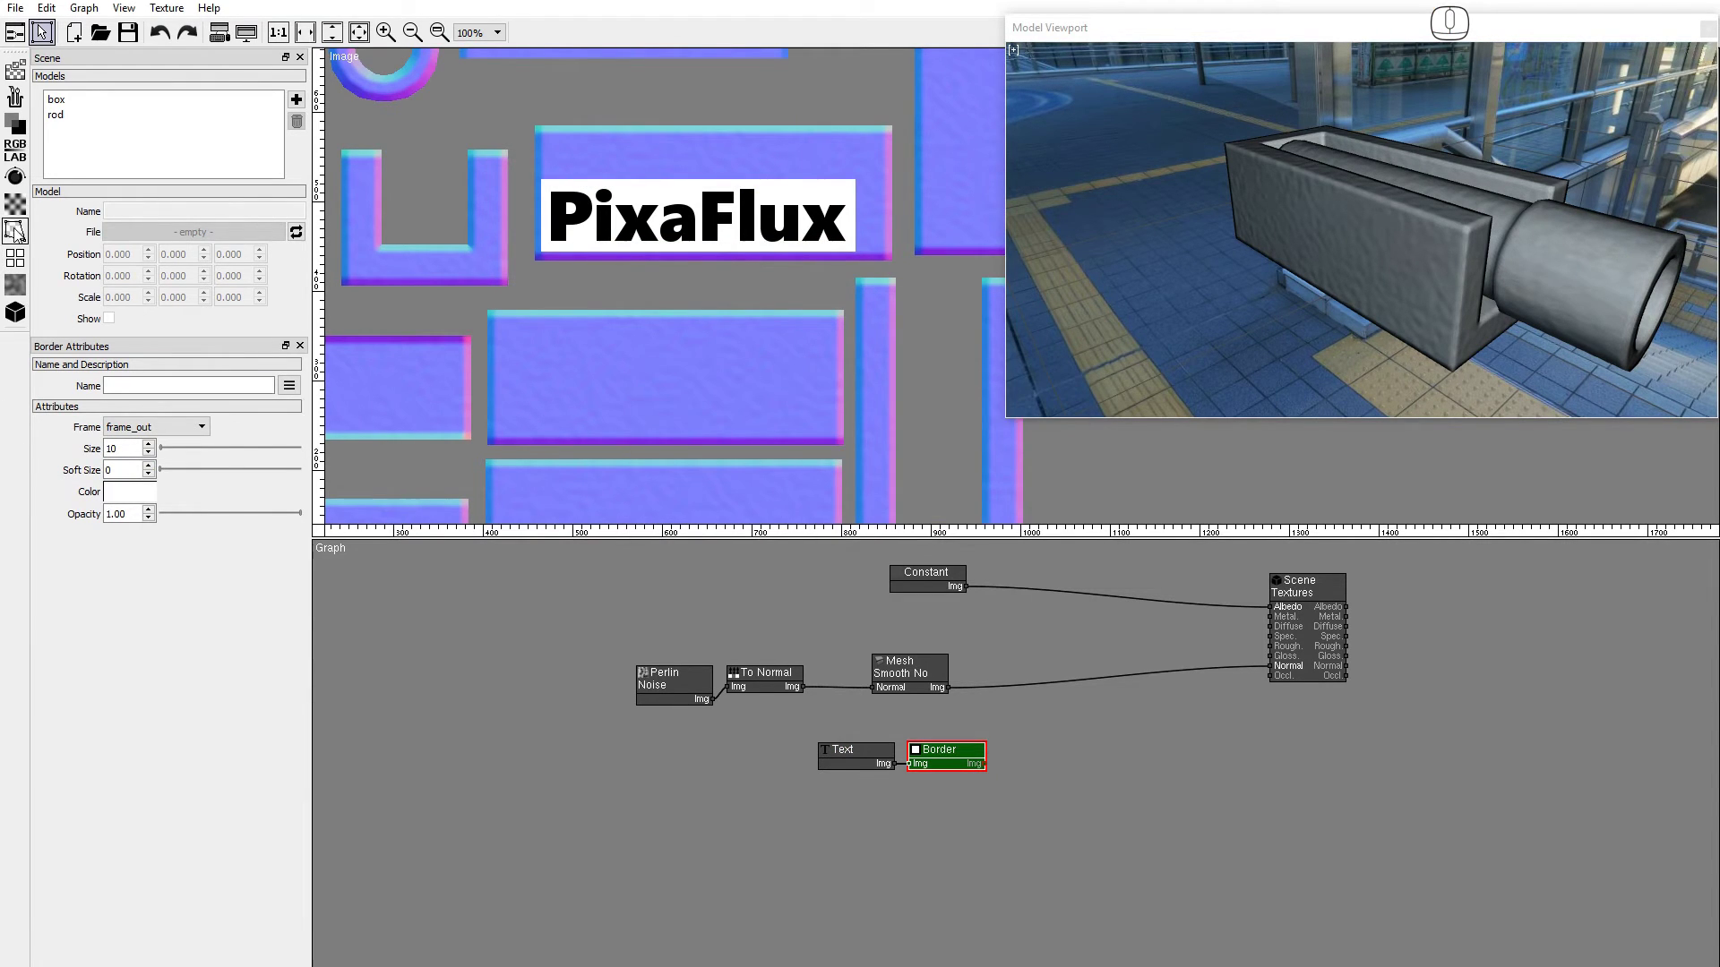
Add a Gaussian Blur after the border with radius 1.0.
left_click(16, 204)
left_click(67, 207)
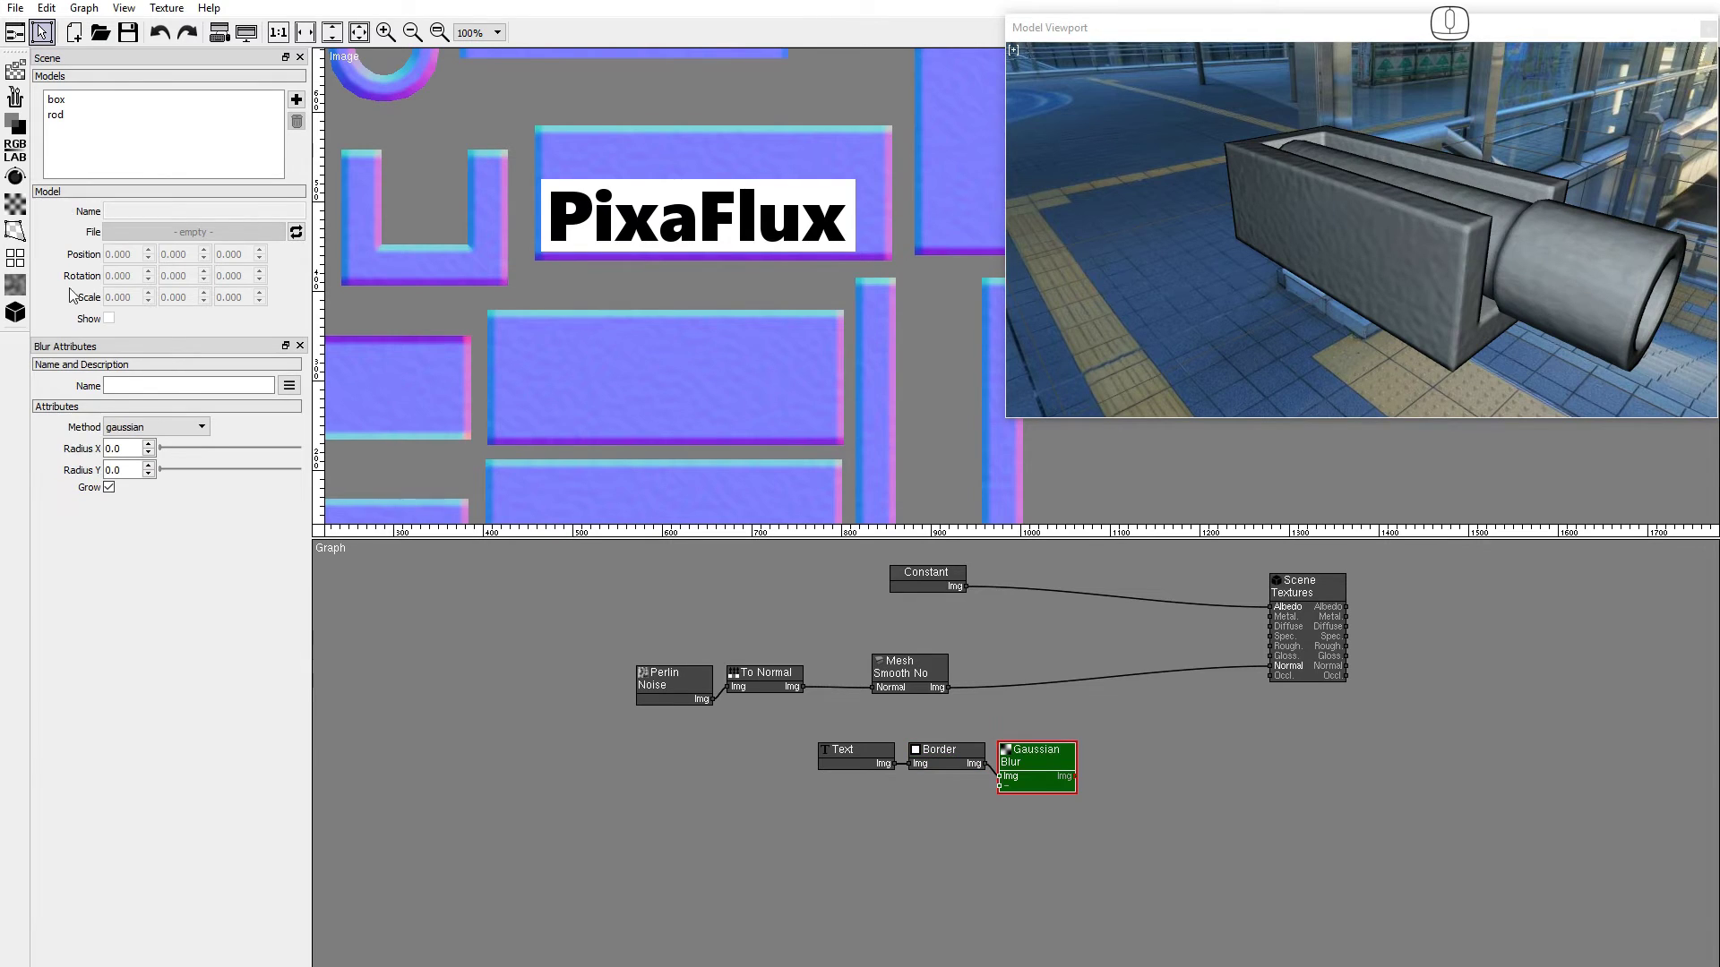
double_click(114, 447)
type("1")
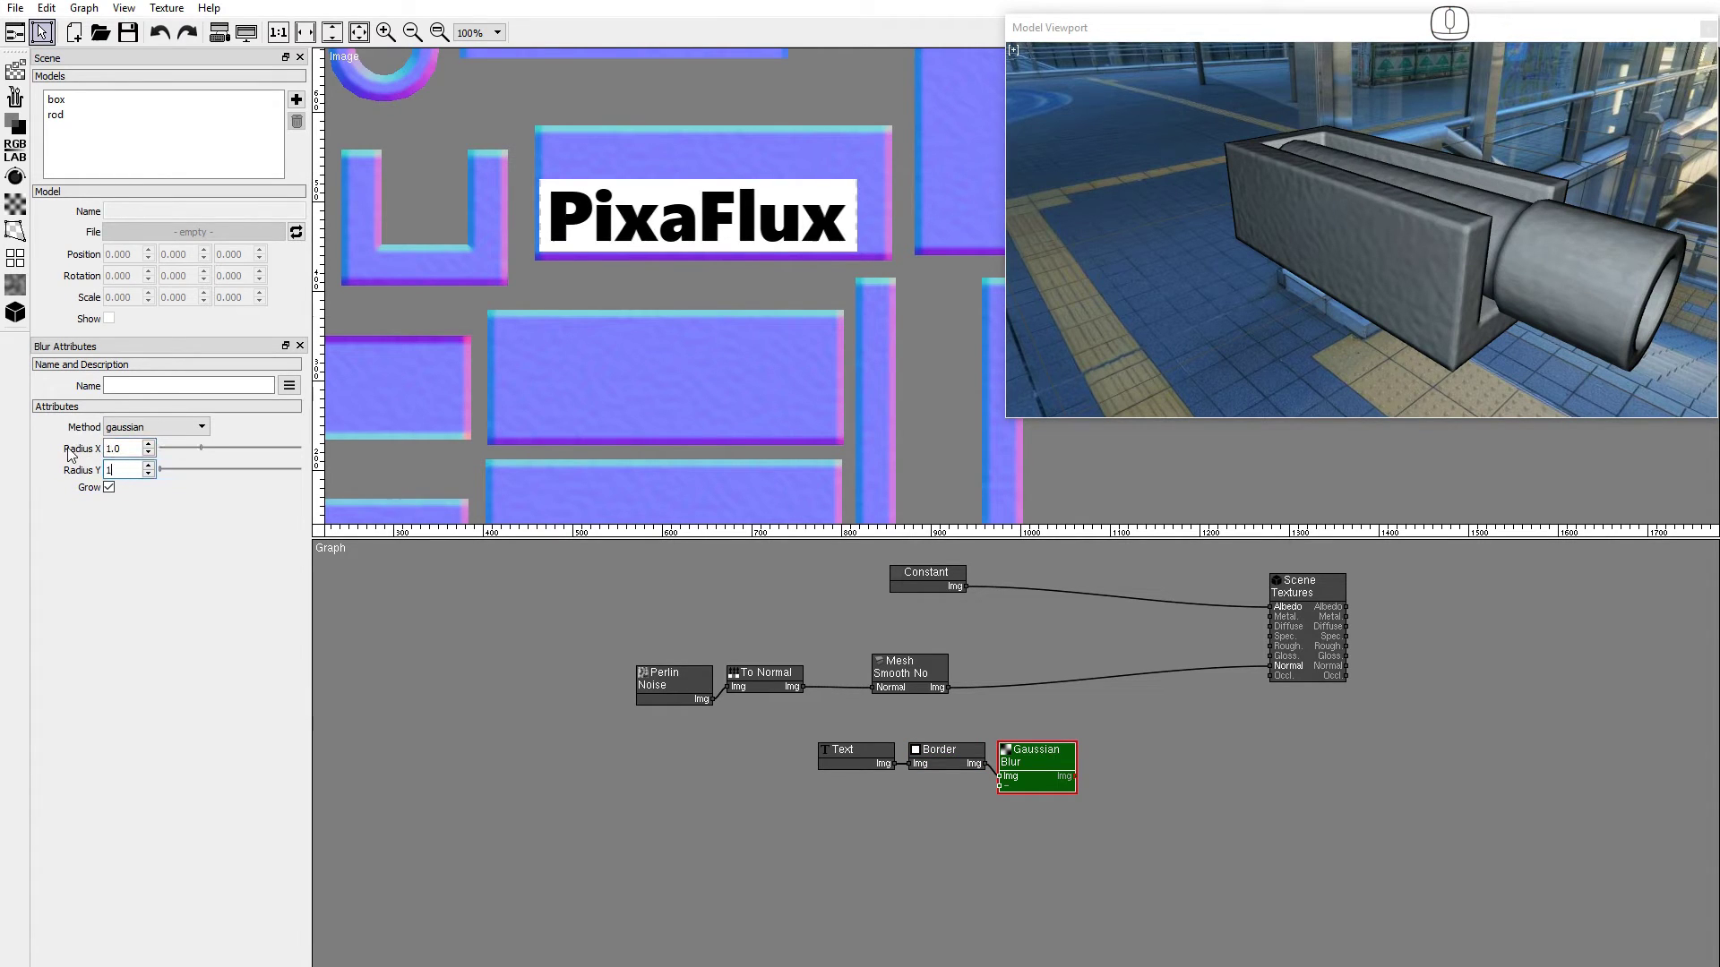
Turn off blur Grow and add a To Normal node using height source and 3x3 filter.
left_click(109, 486)
left_click(16, 313)
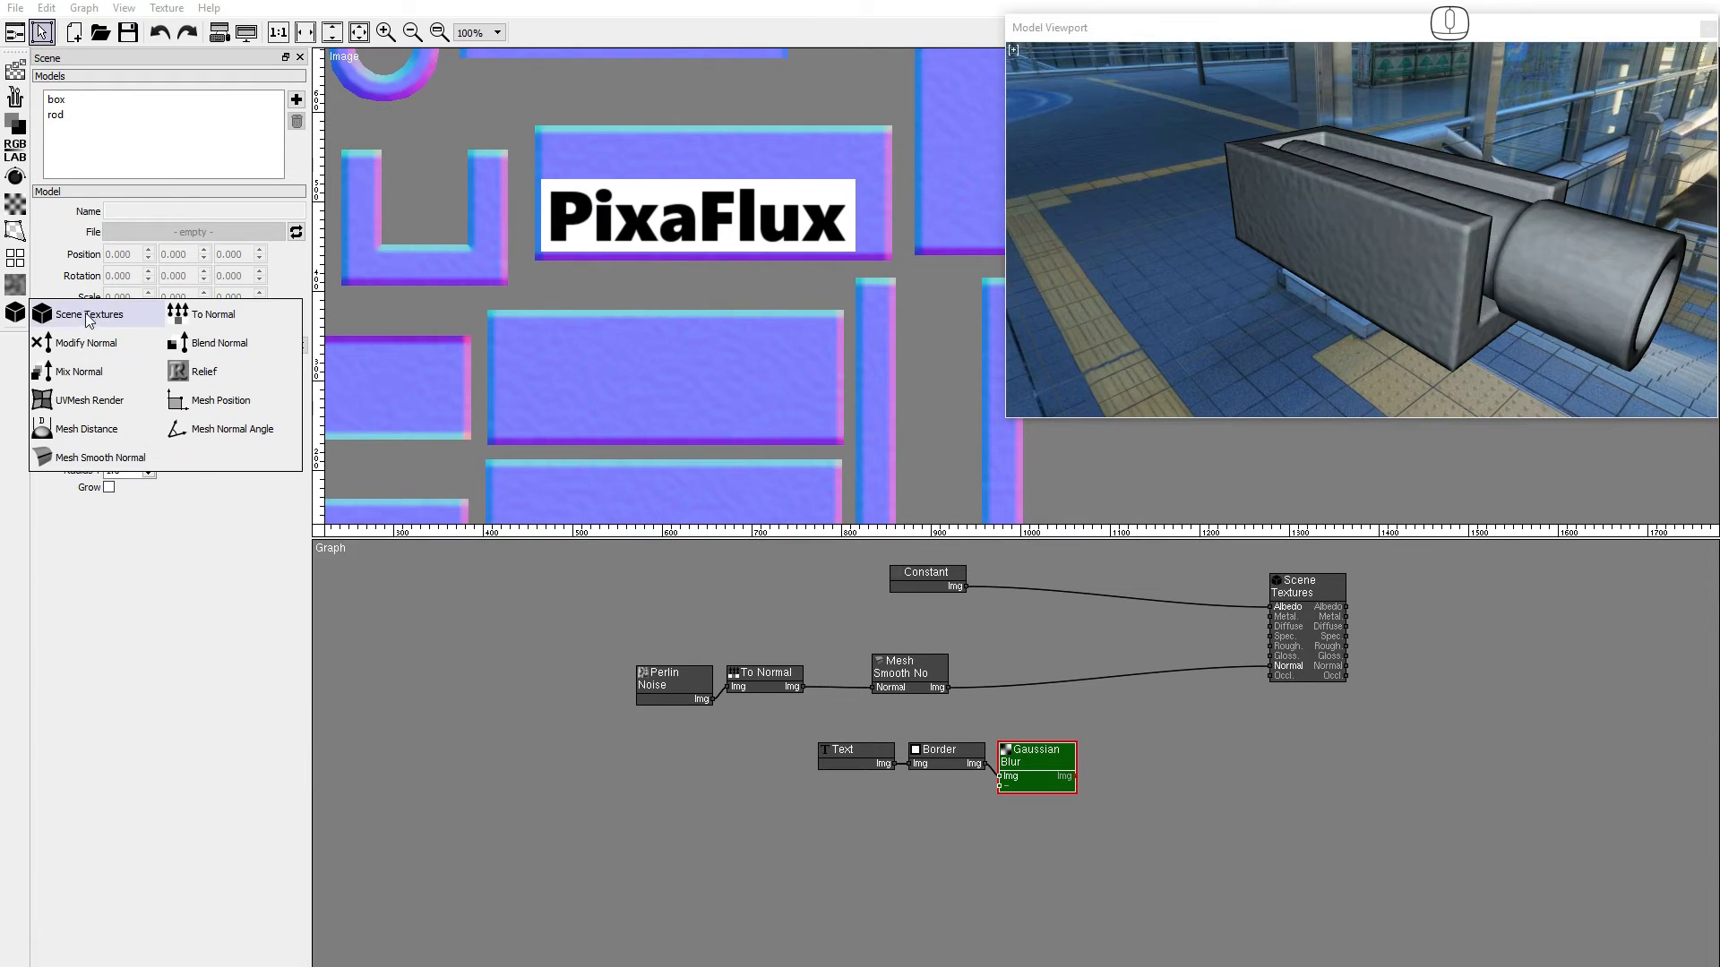
left_click(206, 316)
left_click(155, 428)
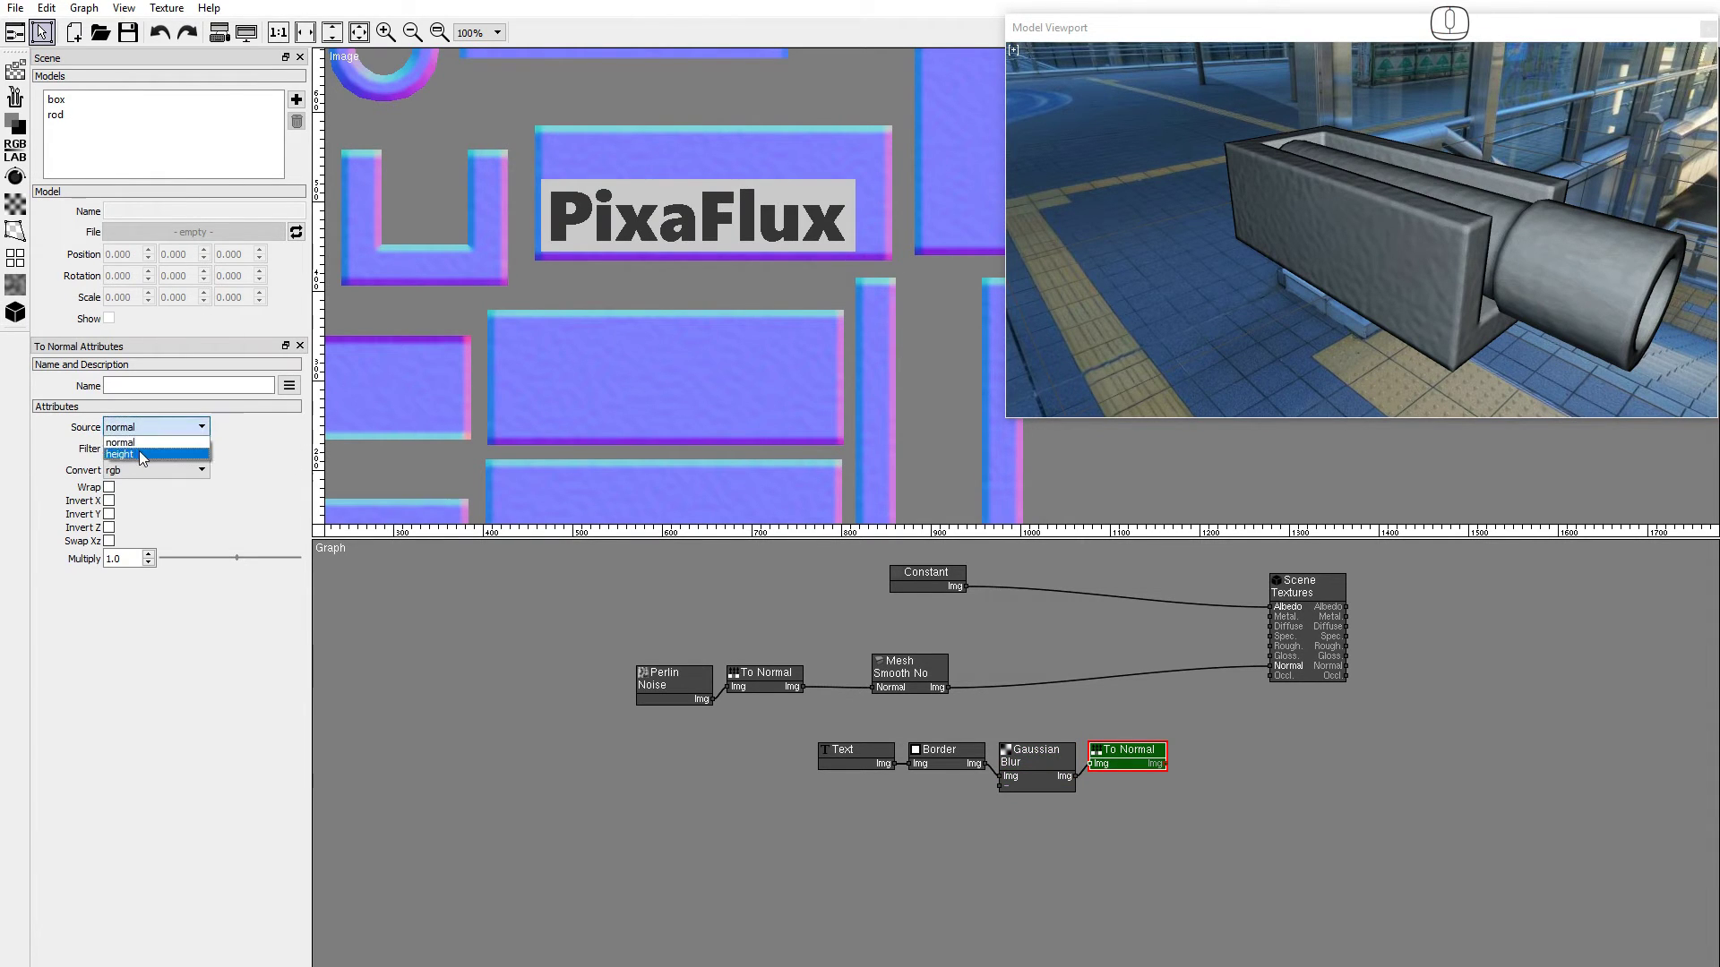
left_click(148, 450)
left_click(134, 464)
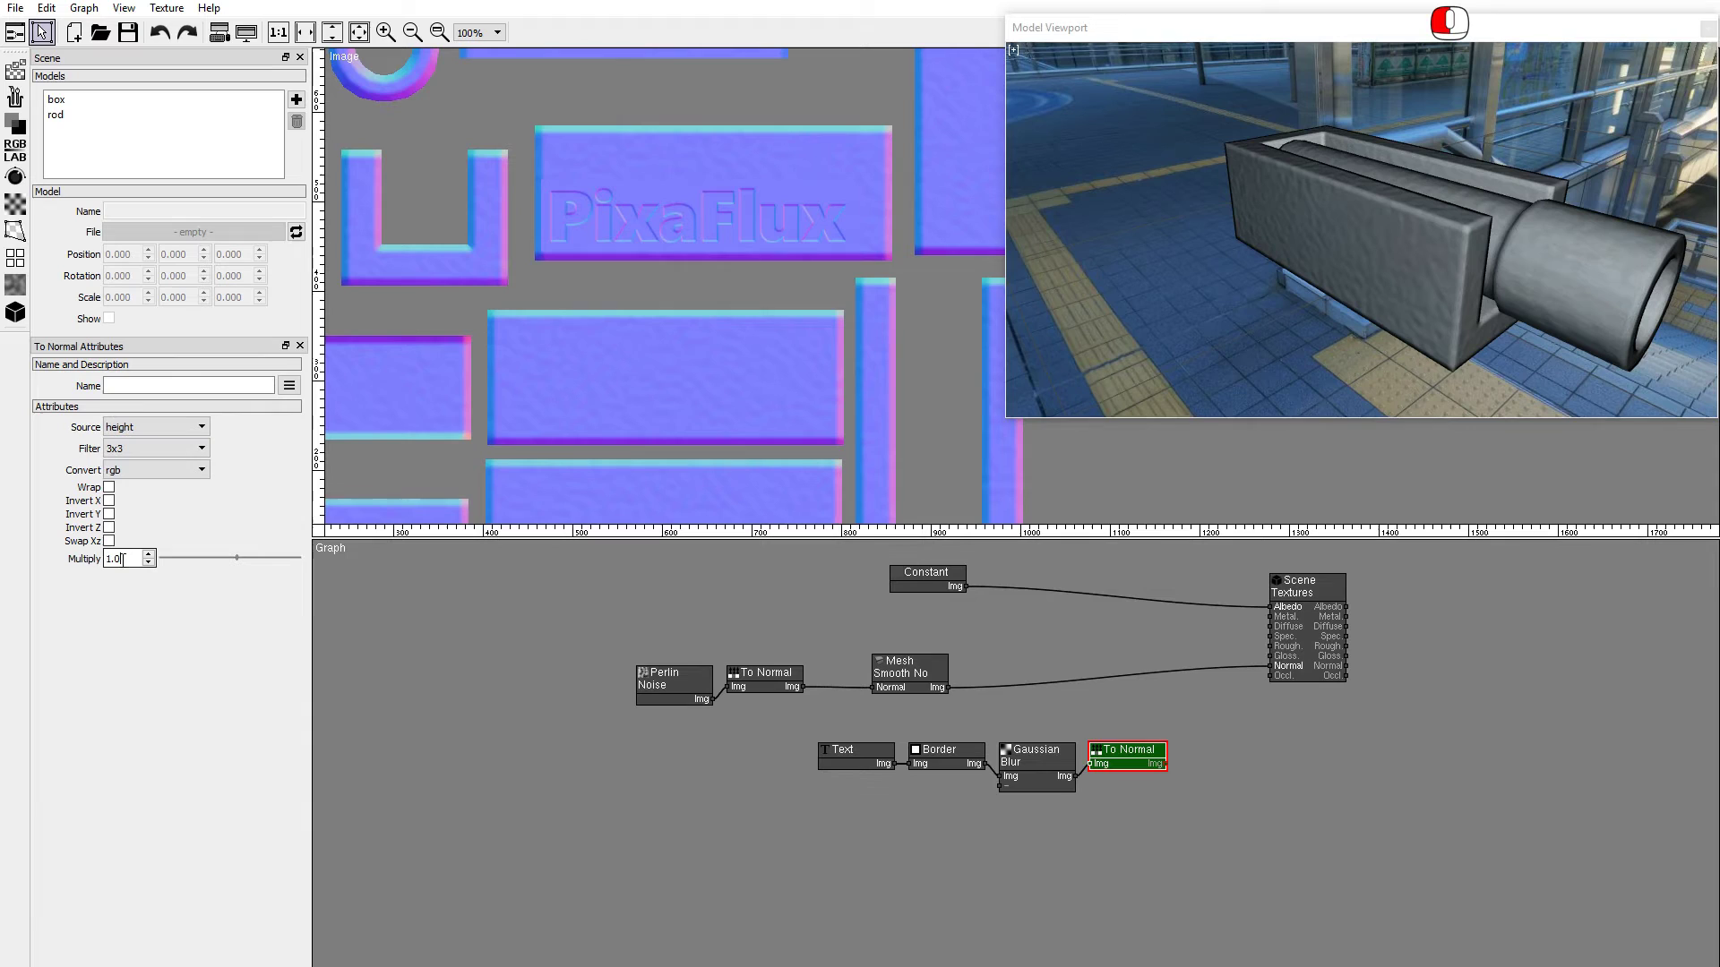
Set the normal strength to 2.0 and shift the text node chain left.
double_click(118, 559)
type("2")
key("Return")
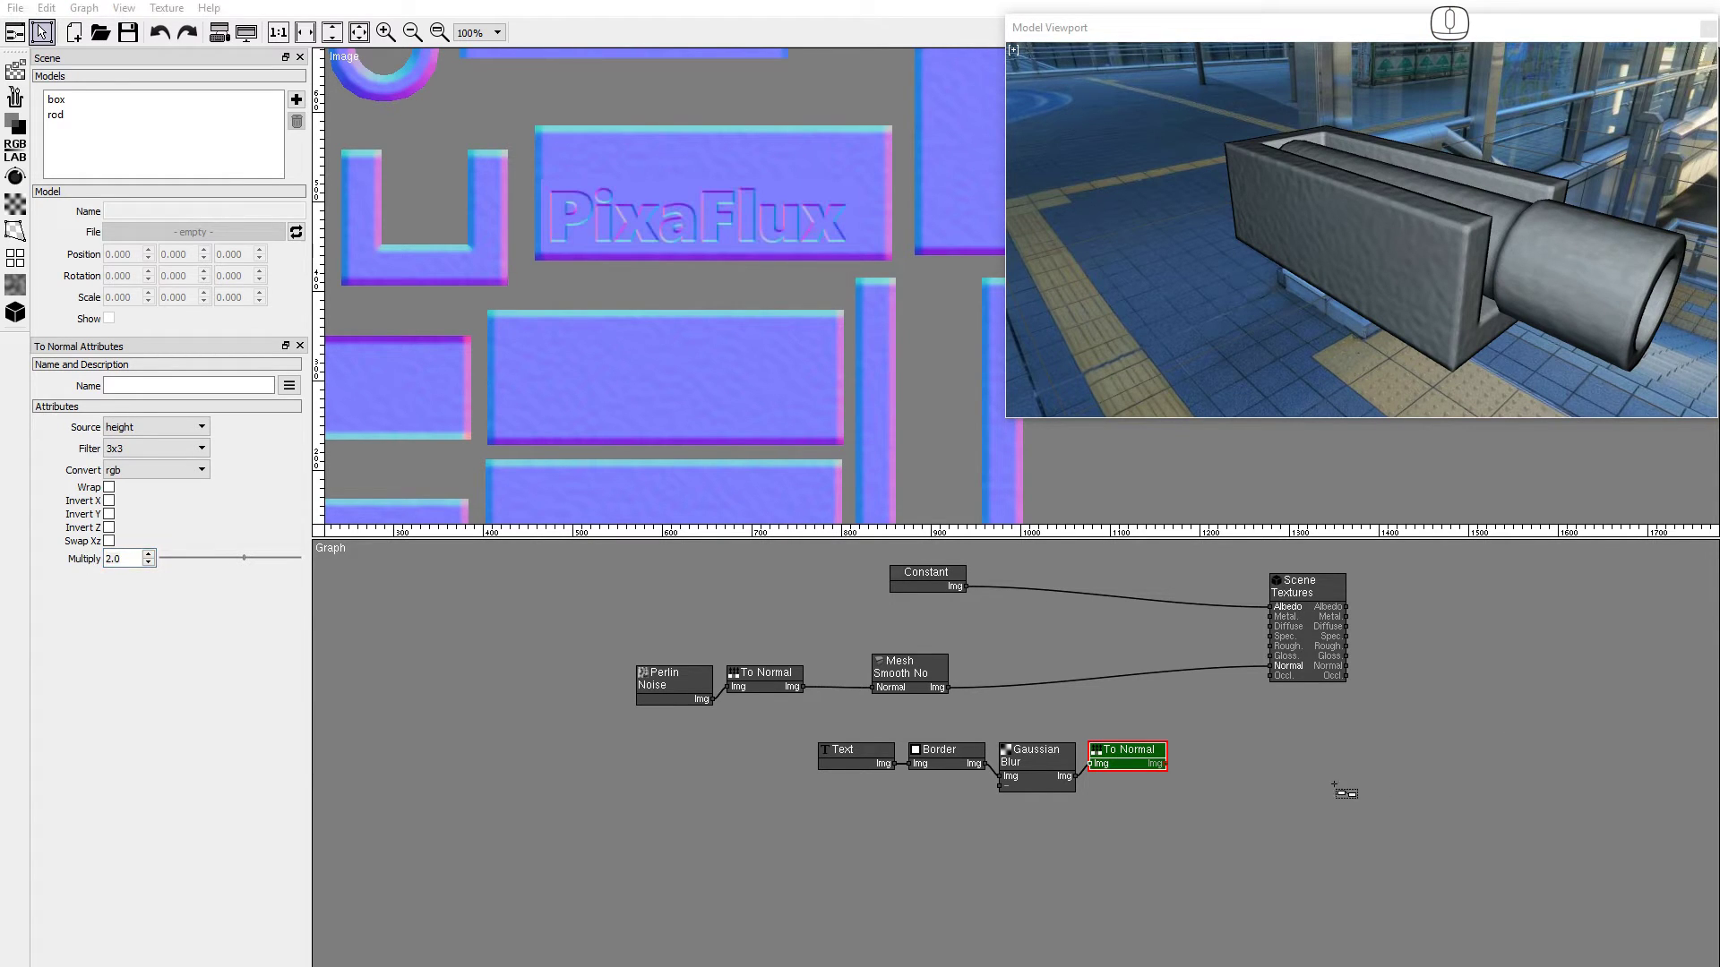
left_click_drag(1035, 760, 827, 755)
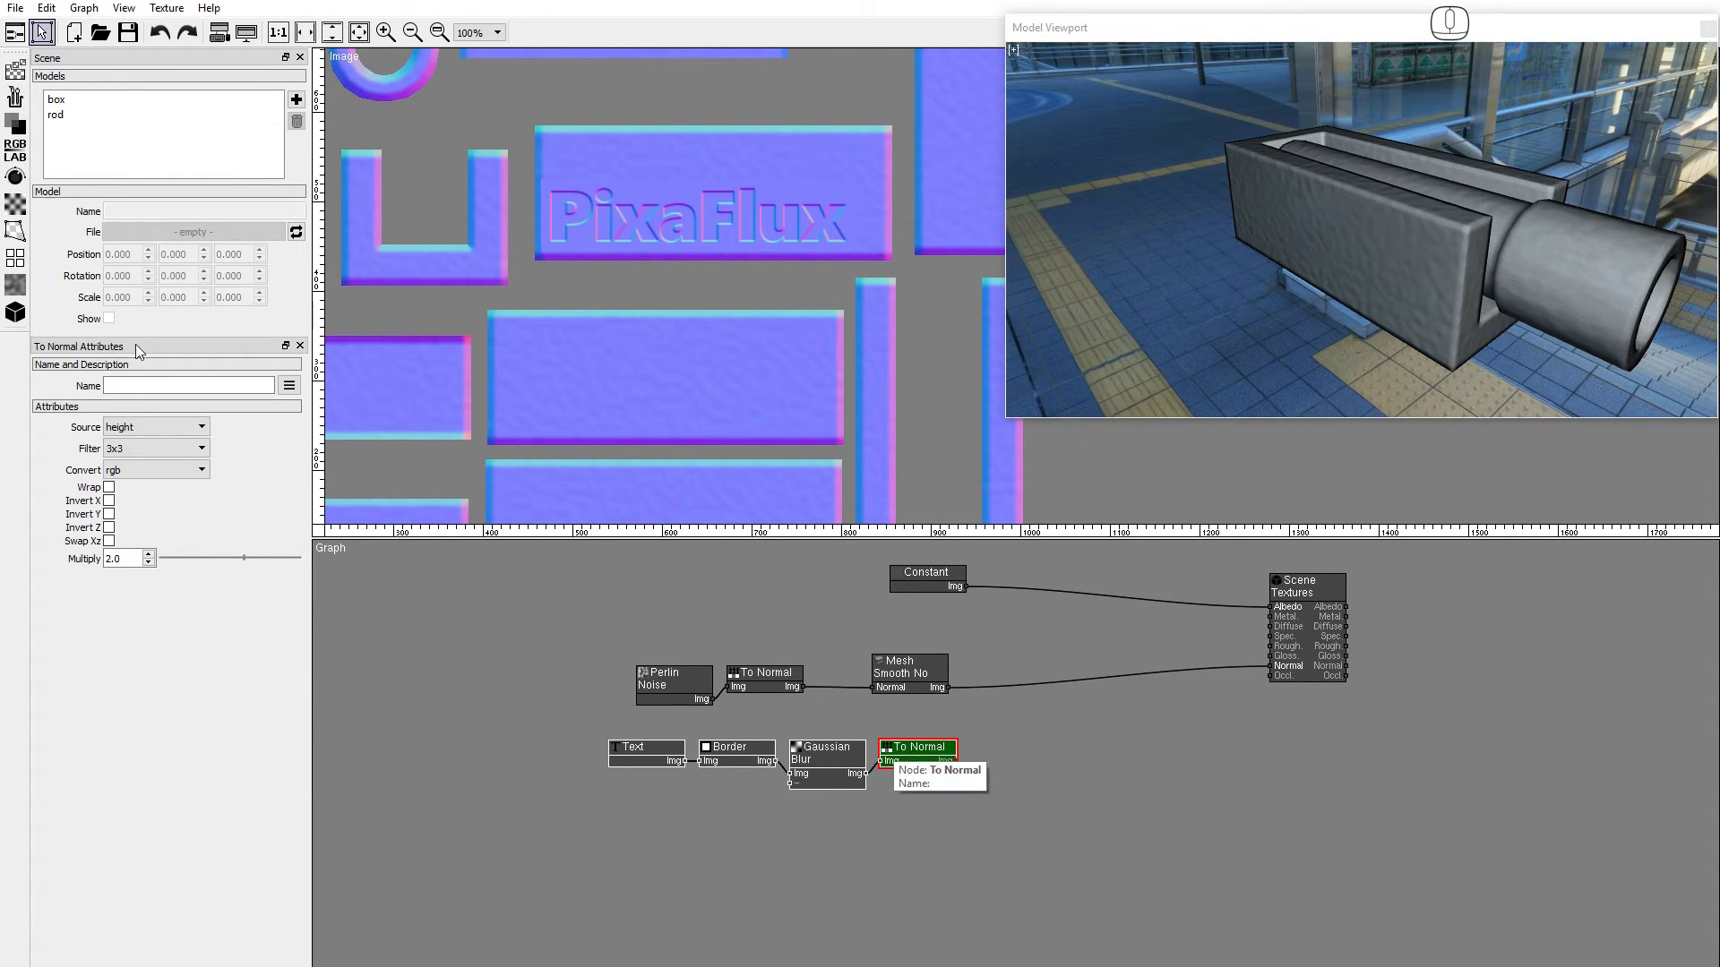
left_click(15, 311)
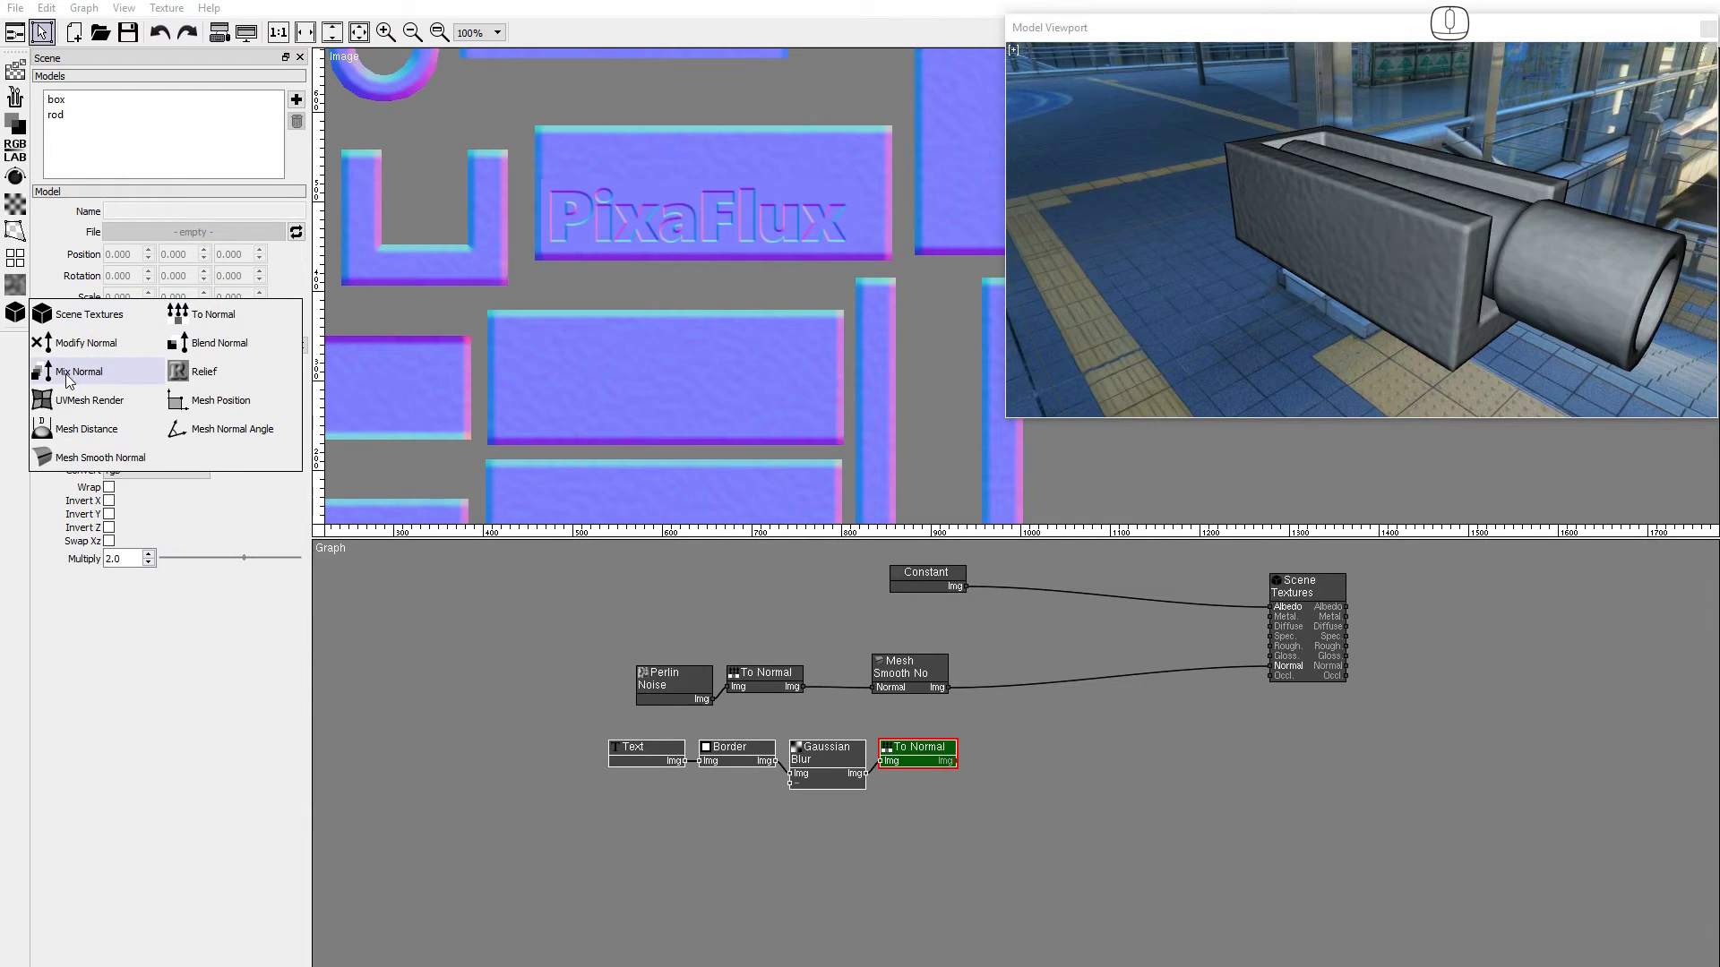
Insert a Mix Normal before Scene Textures, feed it the text normal map, and orbit to check.
left_click(1041, 689)
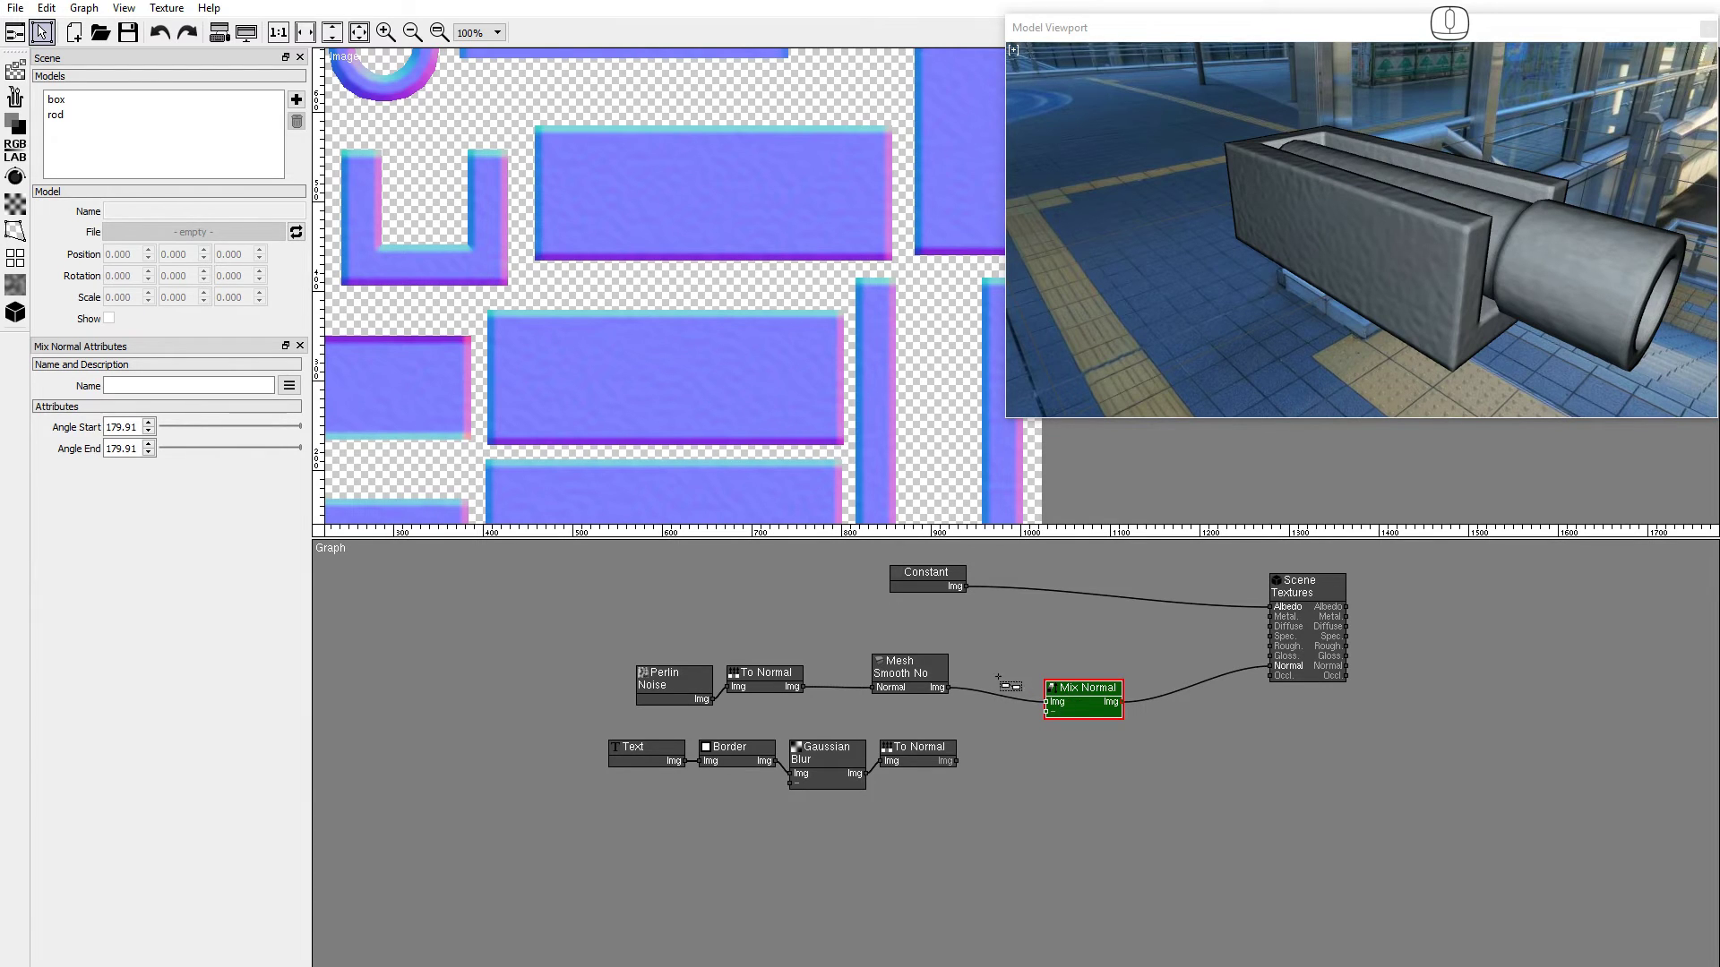
left_click_drag(965, 761, 1047, 711)
left_click_drag(1223, 346, 1310, 336)
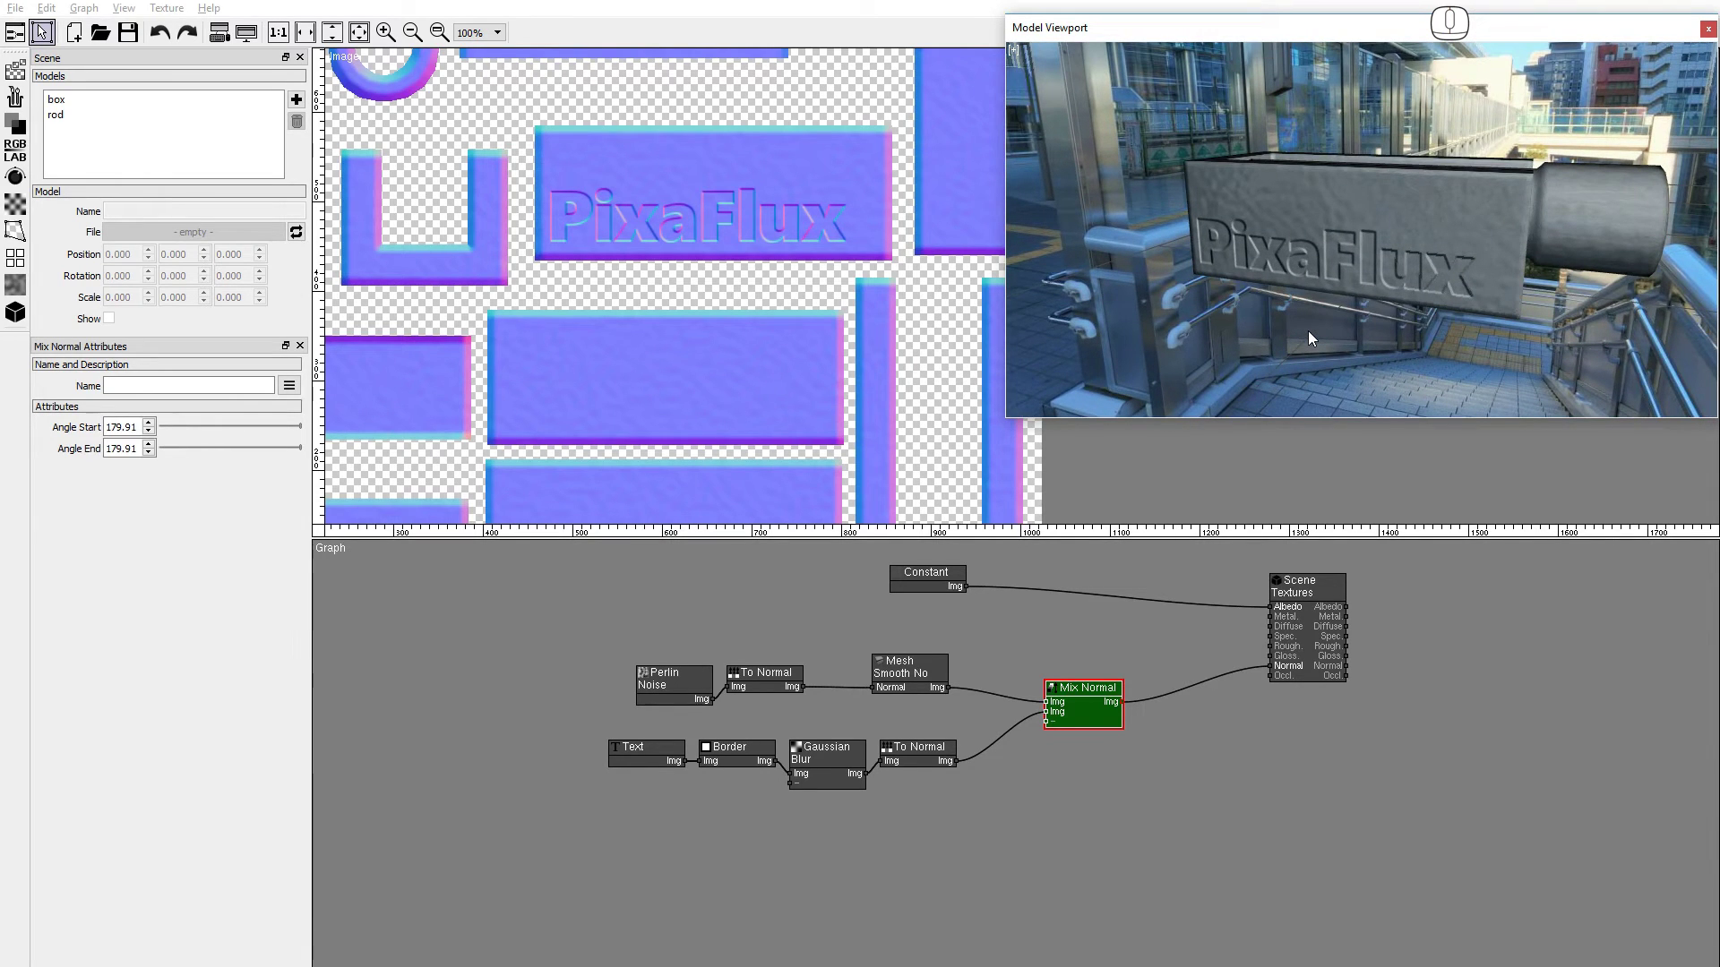
Add a Transform node on the text normal map and wire it into Mix Normal.
left_click(15, 124)
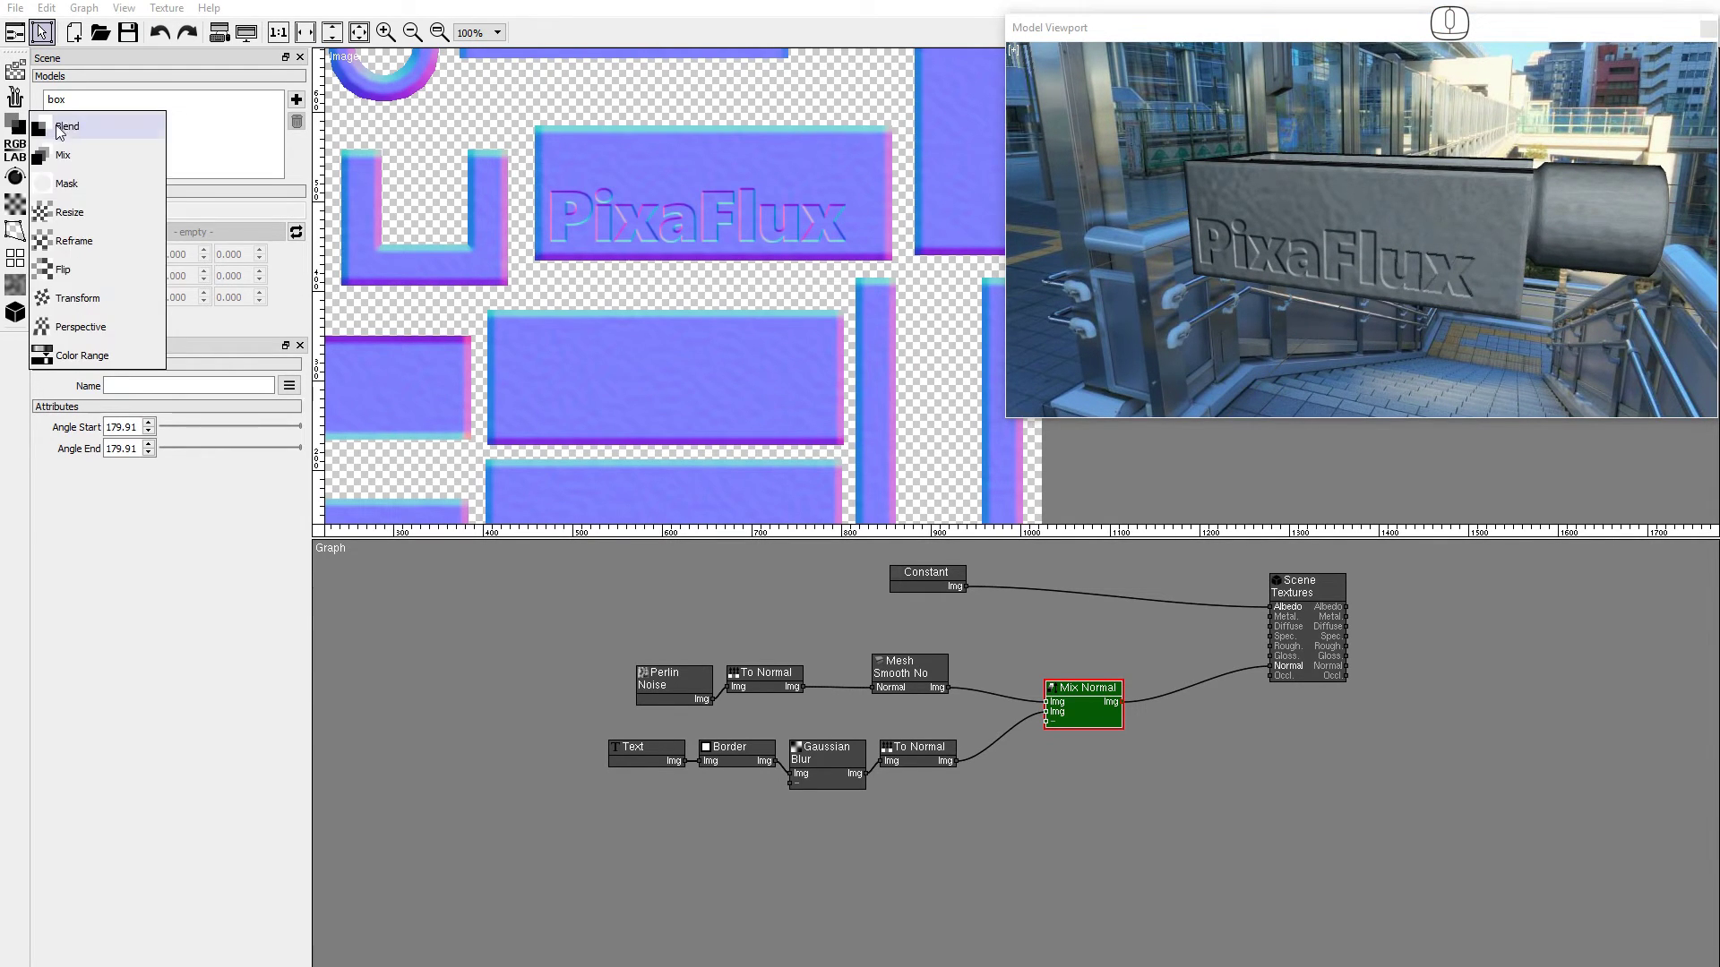
left_click_drag(83, 299, 774, 598)
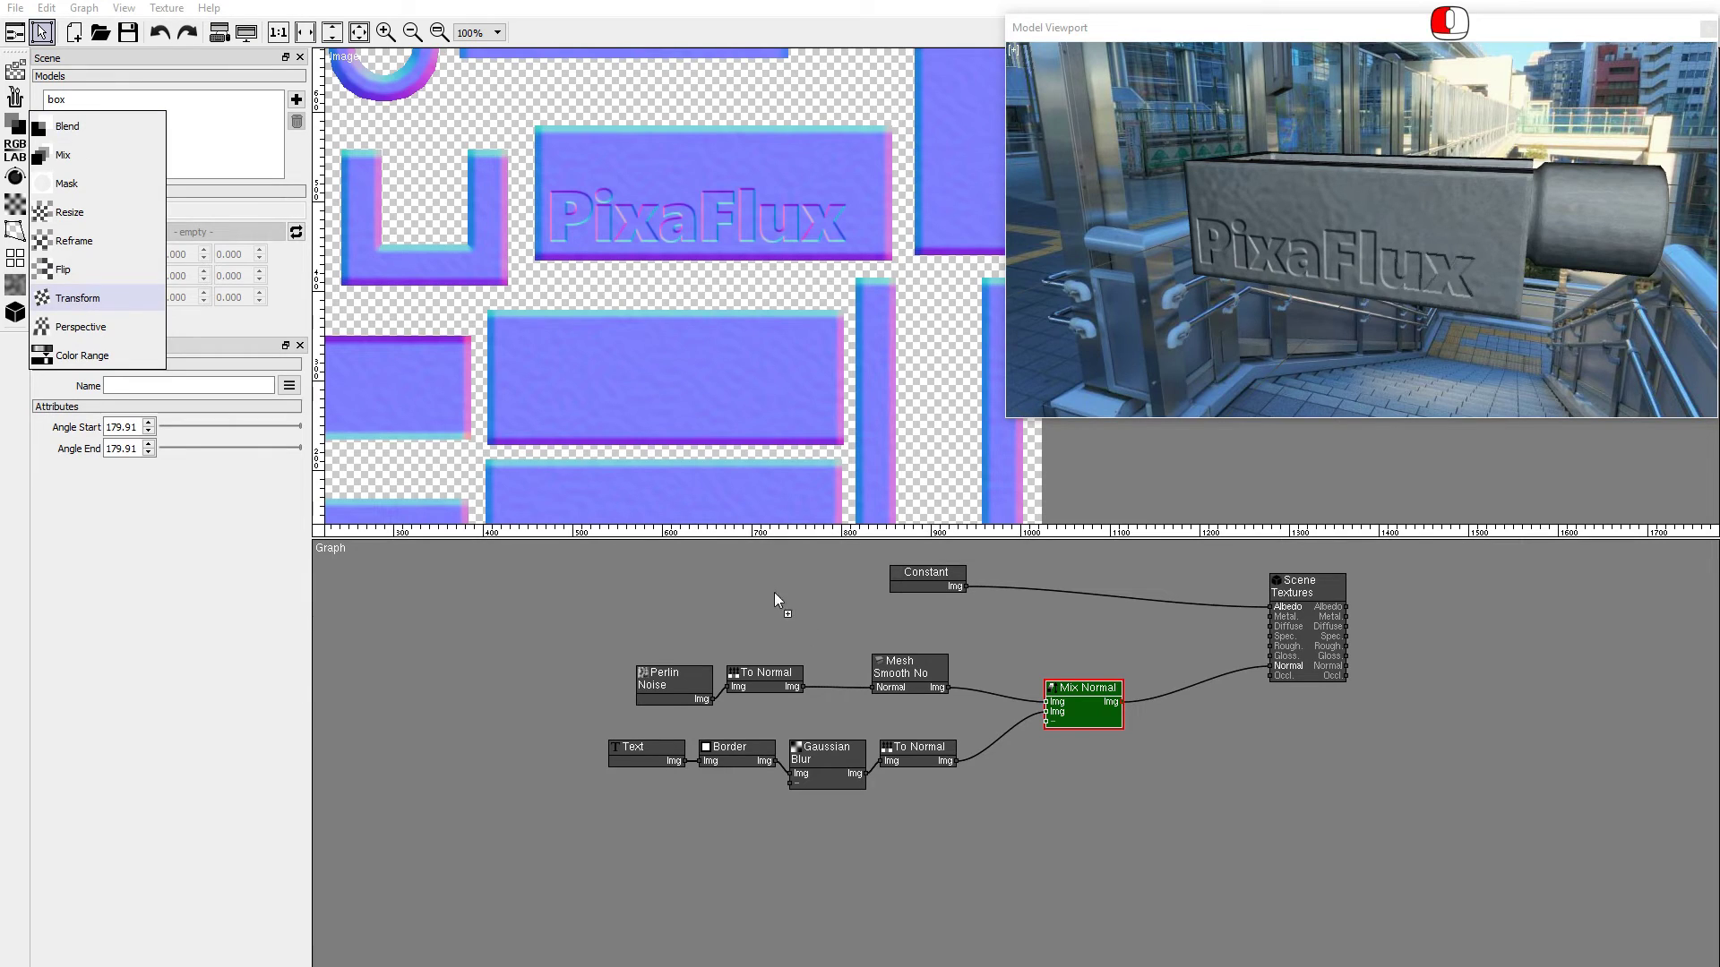
left_click_drag(952, 755, 995, 767)
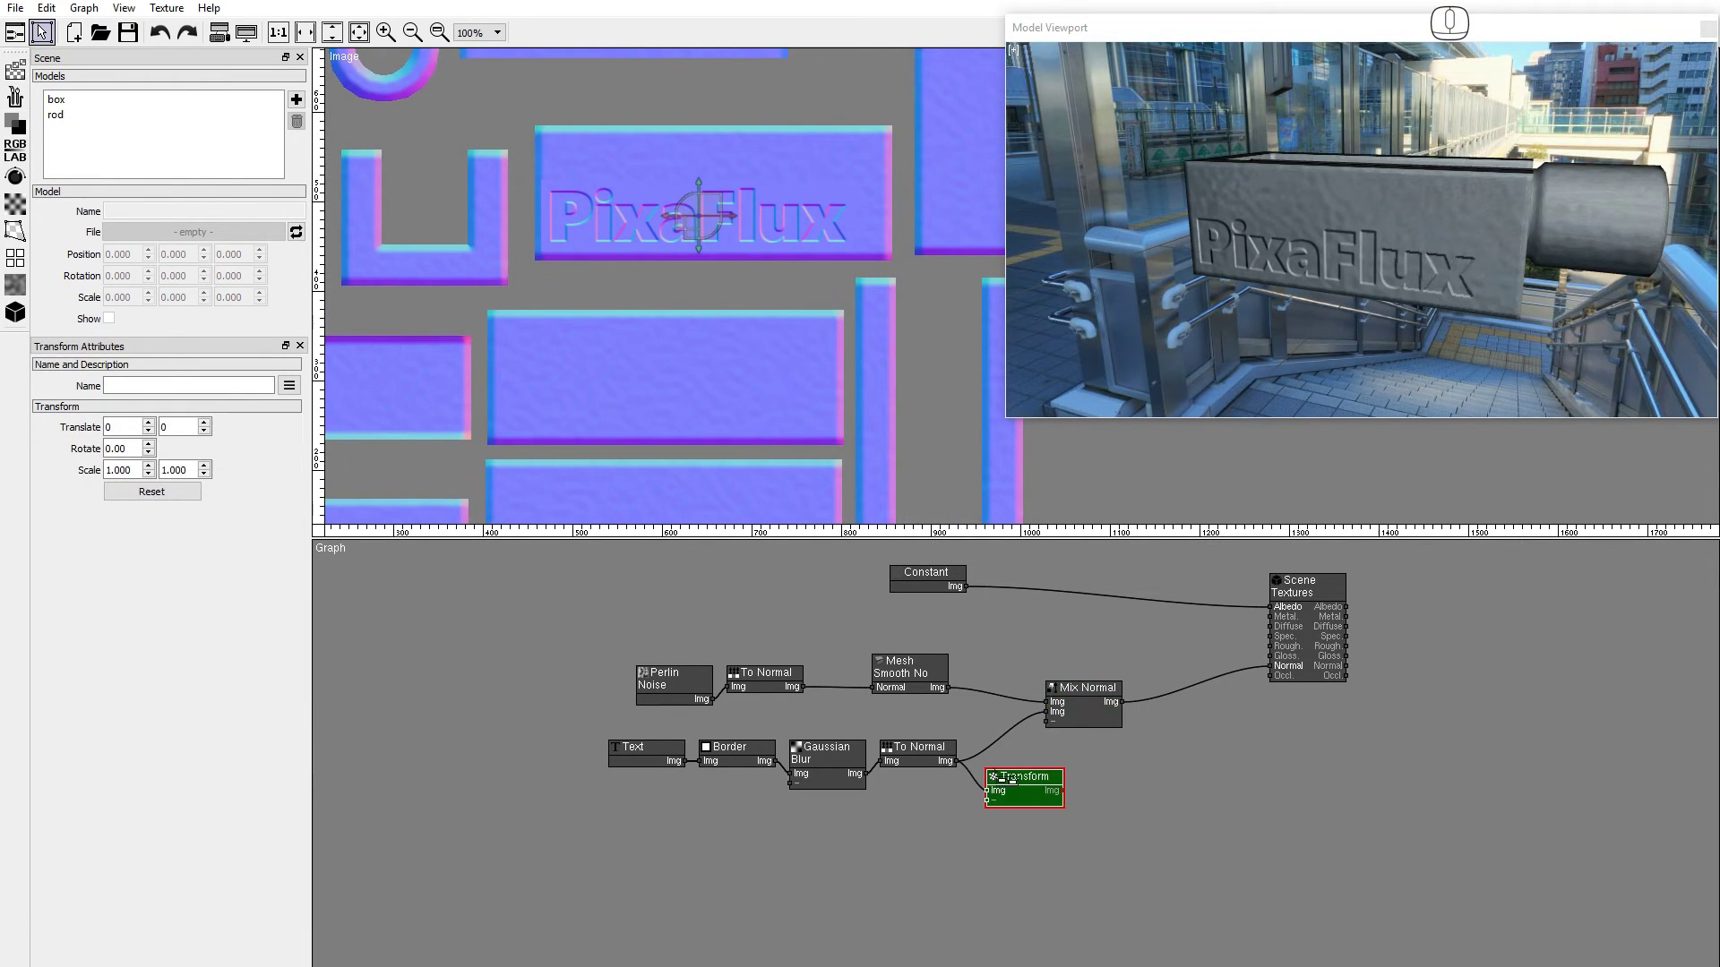
left_click_drag(1071, 712, 1129, 724)
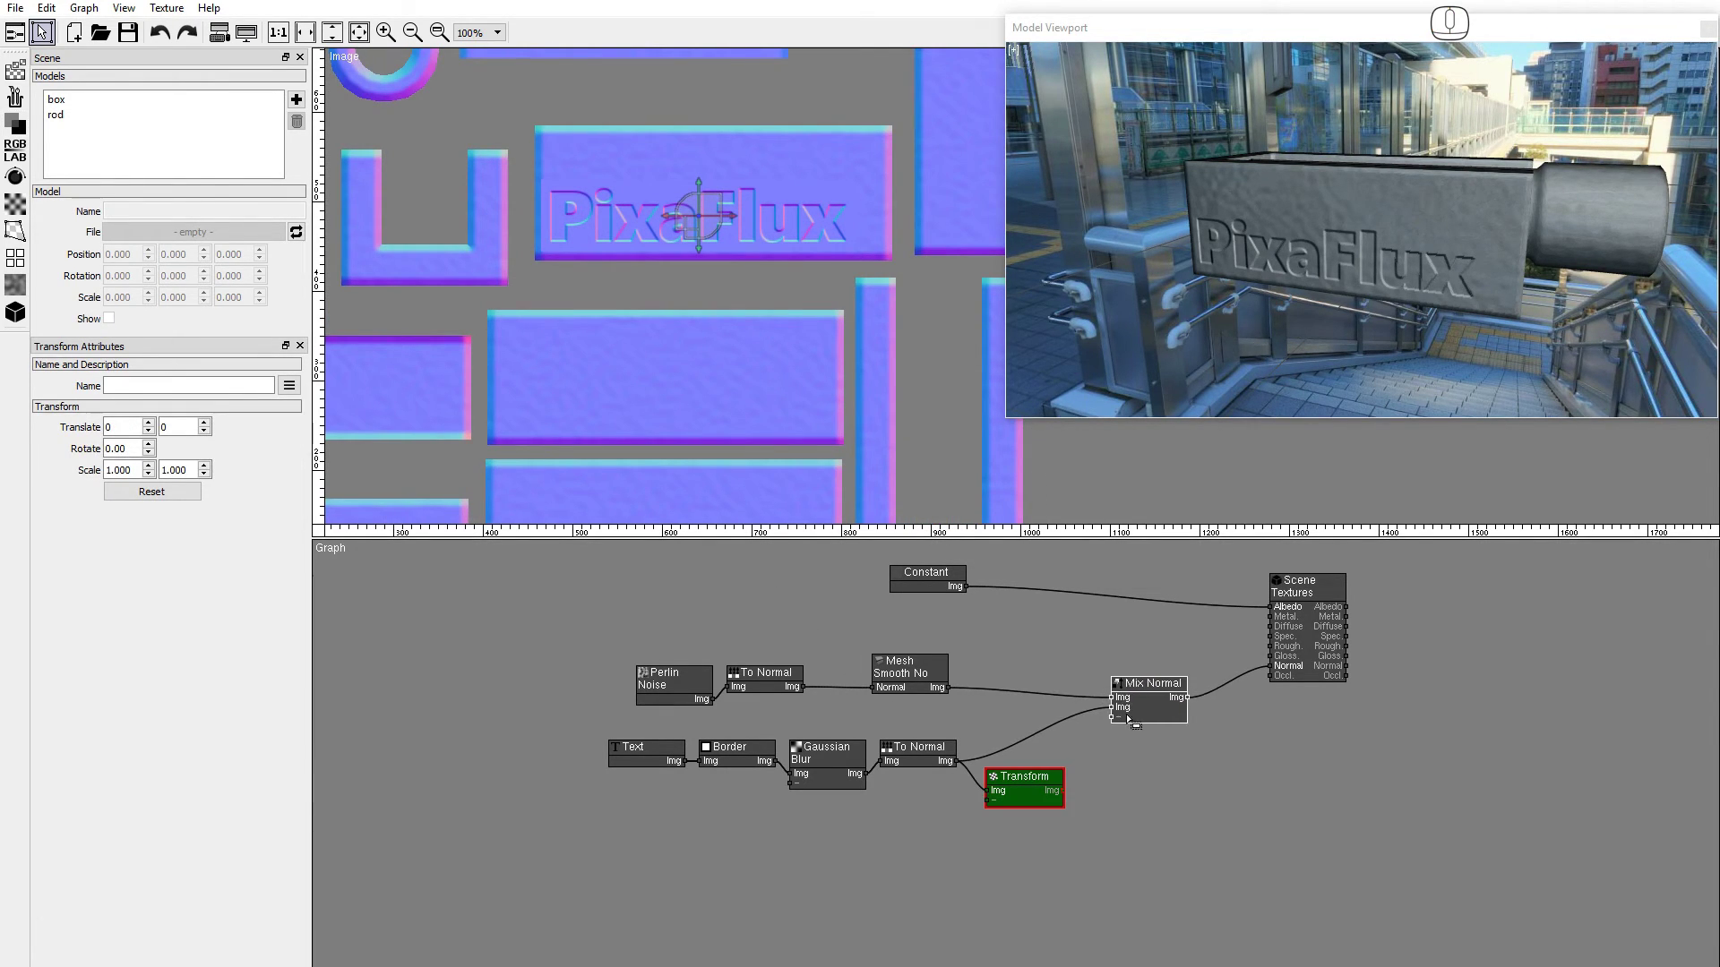
left_click_drag(1060, 790, 1113, 717)
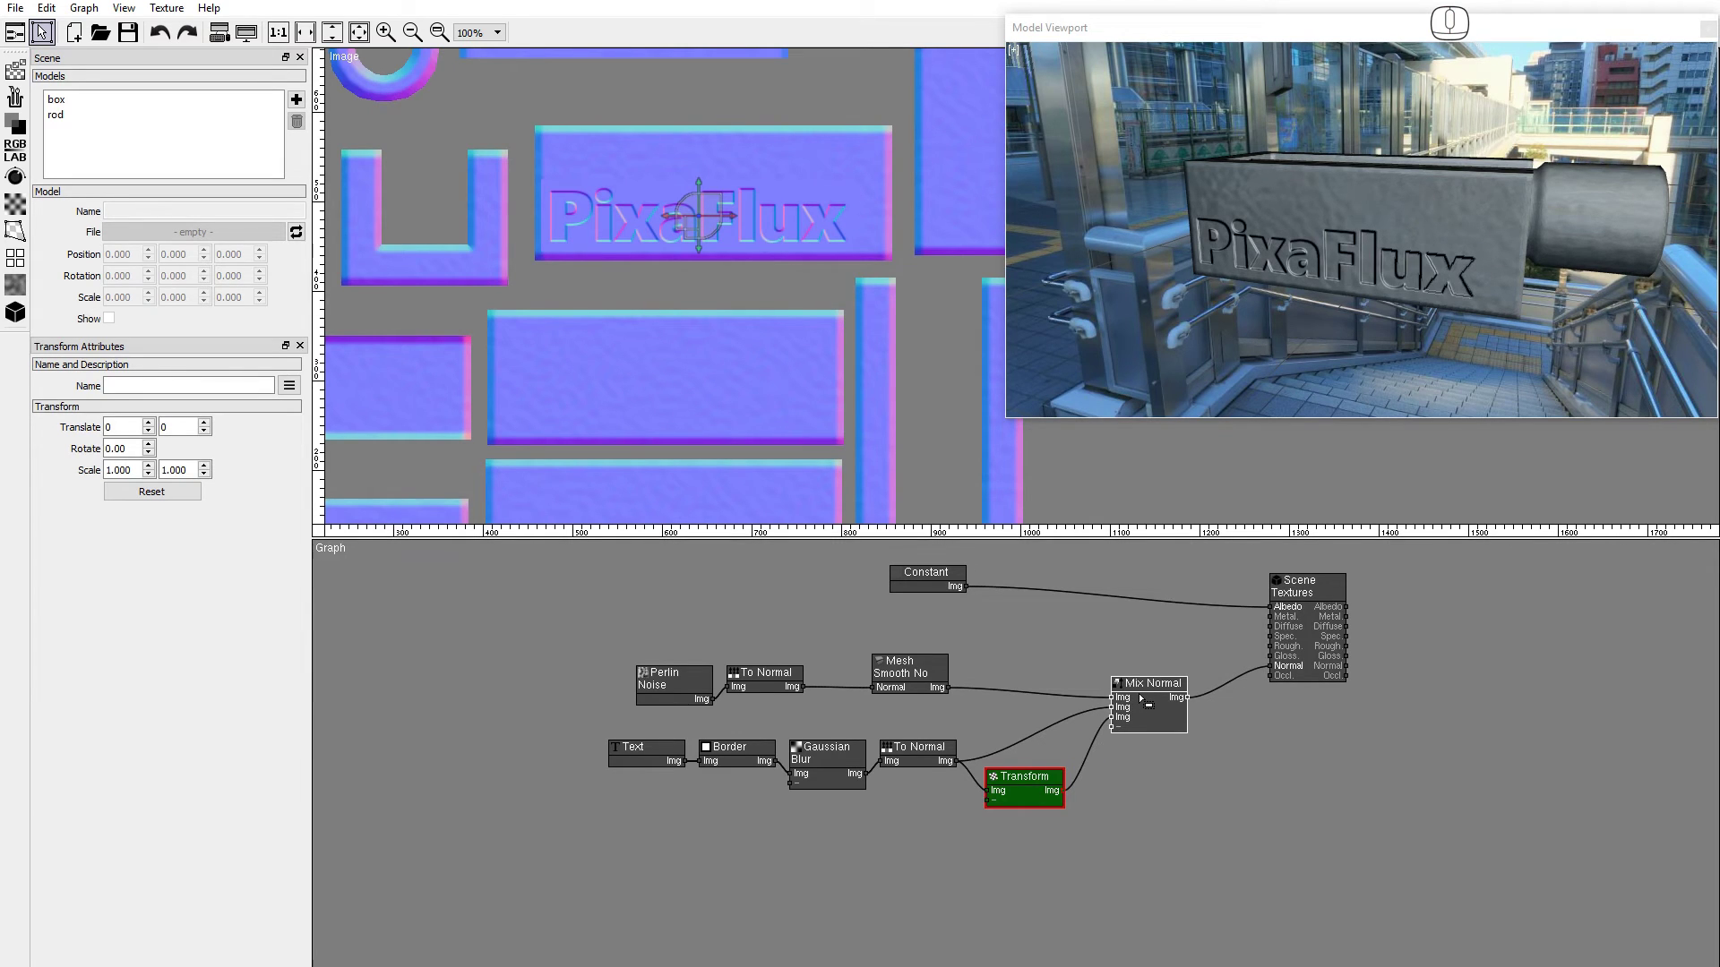
Move the transformed text copy down onto the lower box face and orbit to inspect.
left_click(1140, 694)
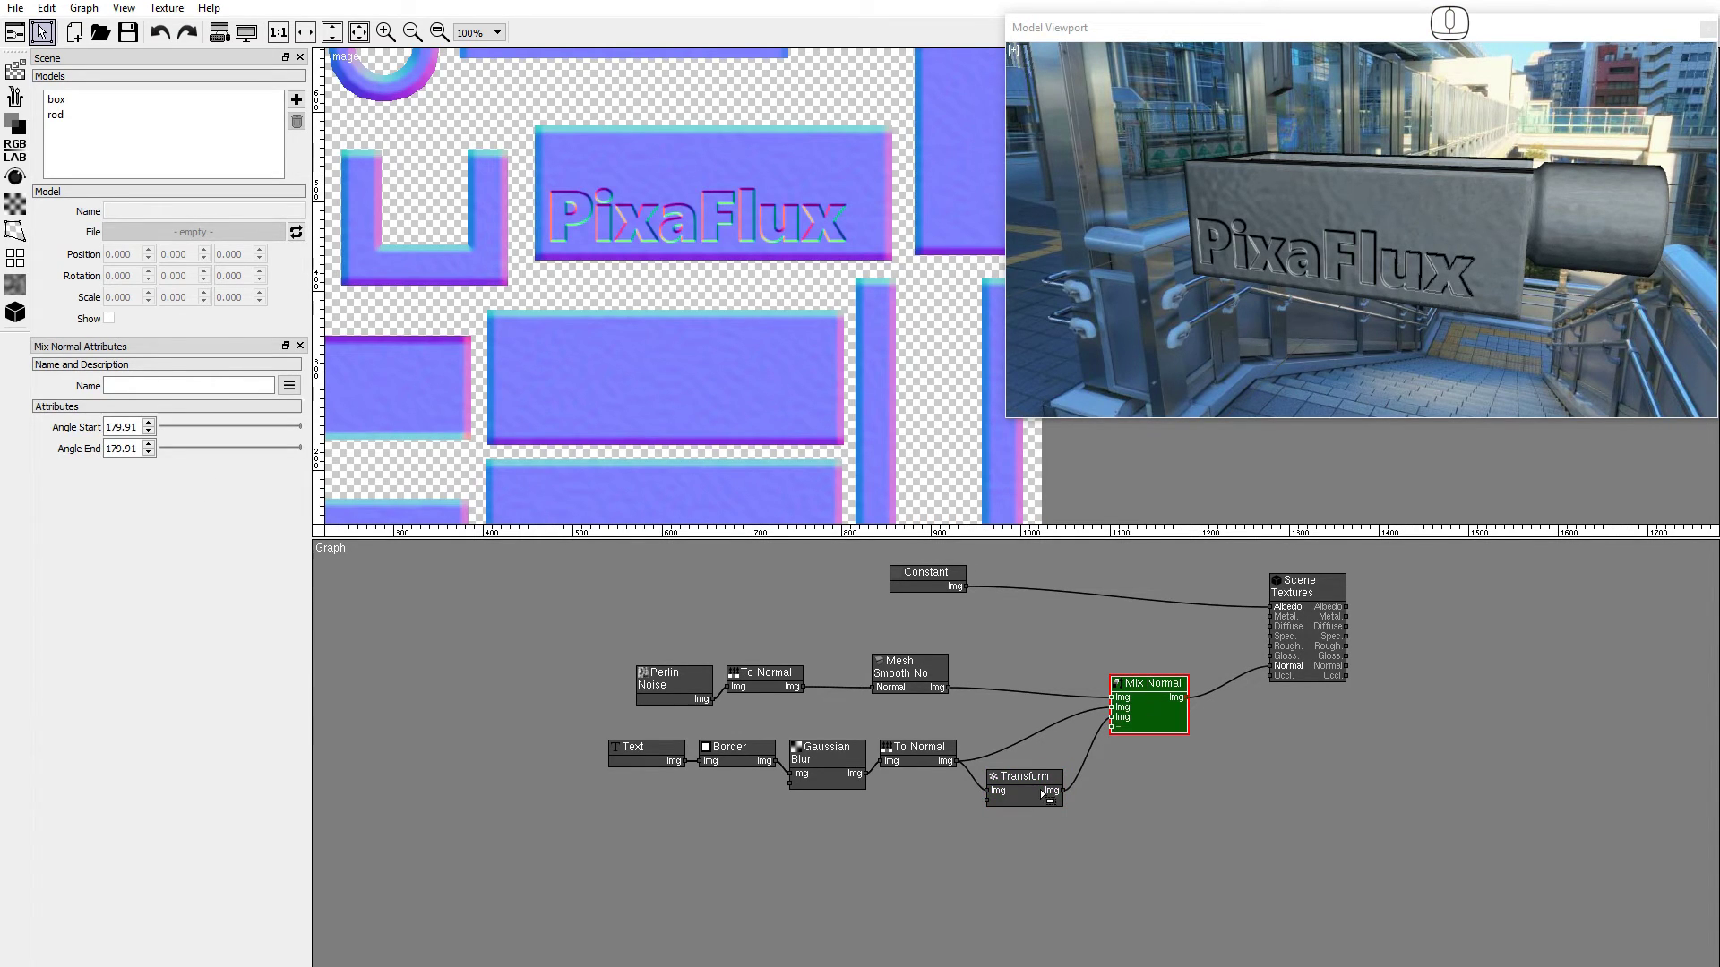
left_click(1027, 784)
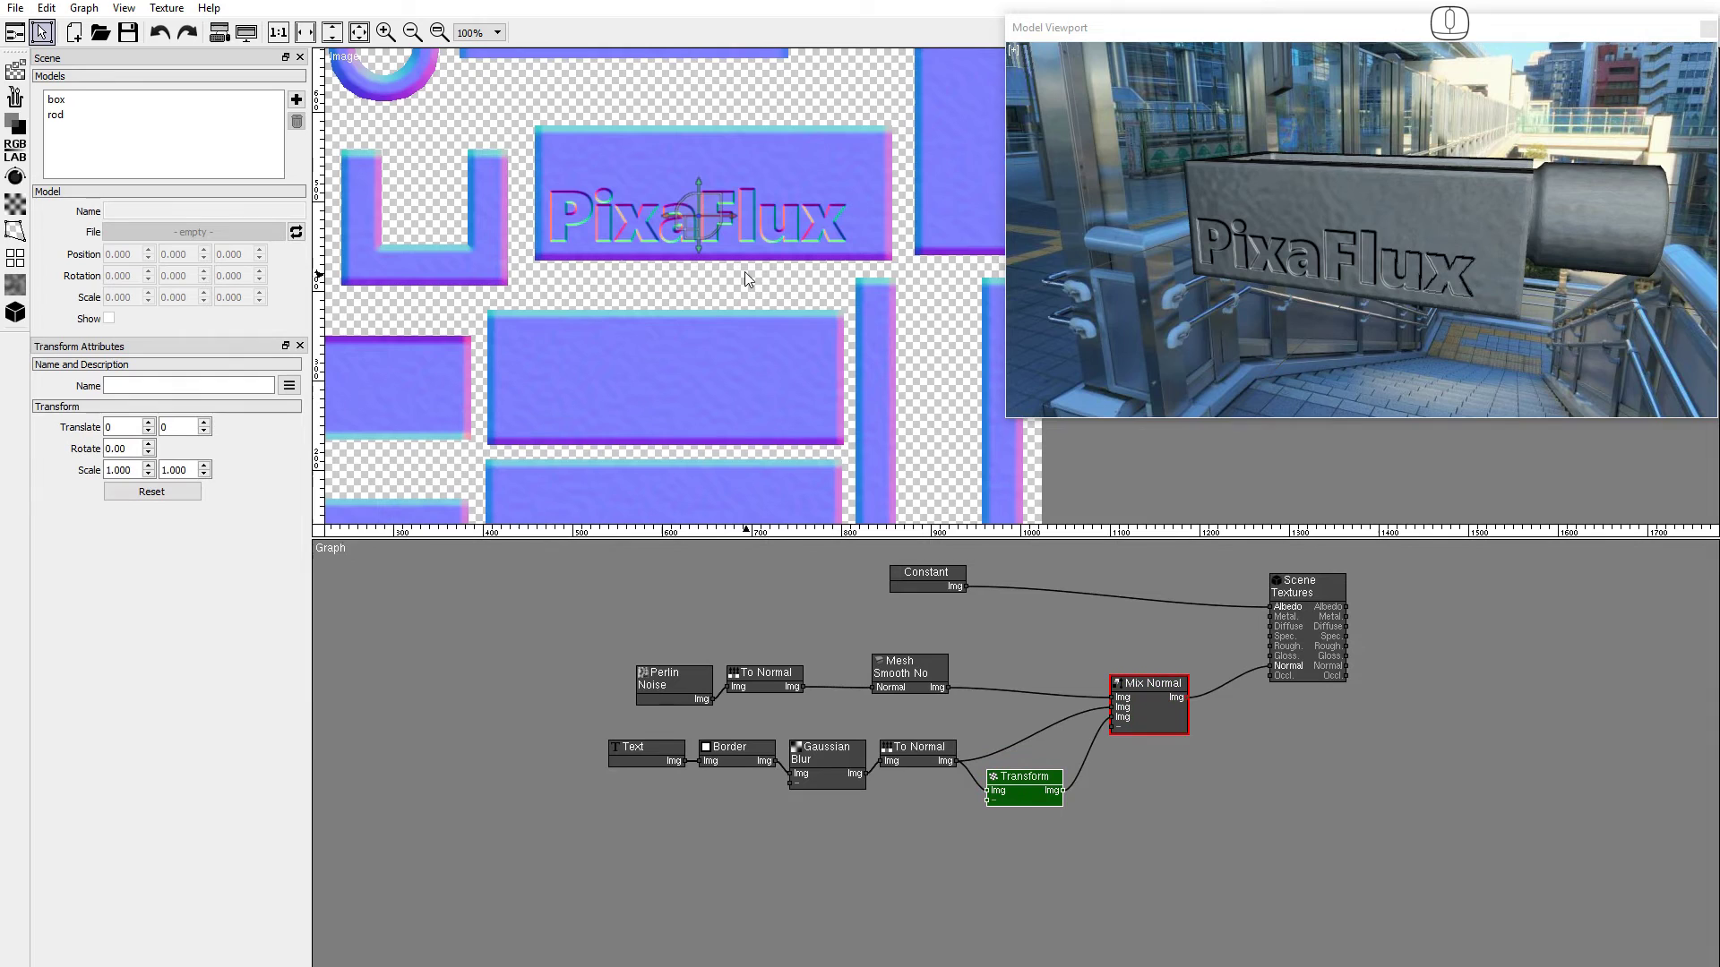
left_click_drag(716, 207, 671, 392)
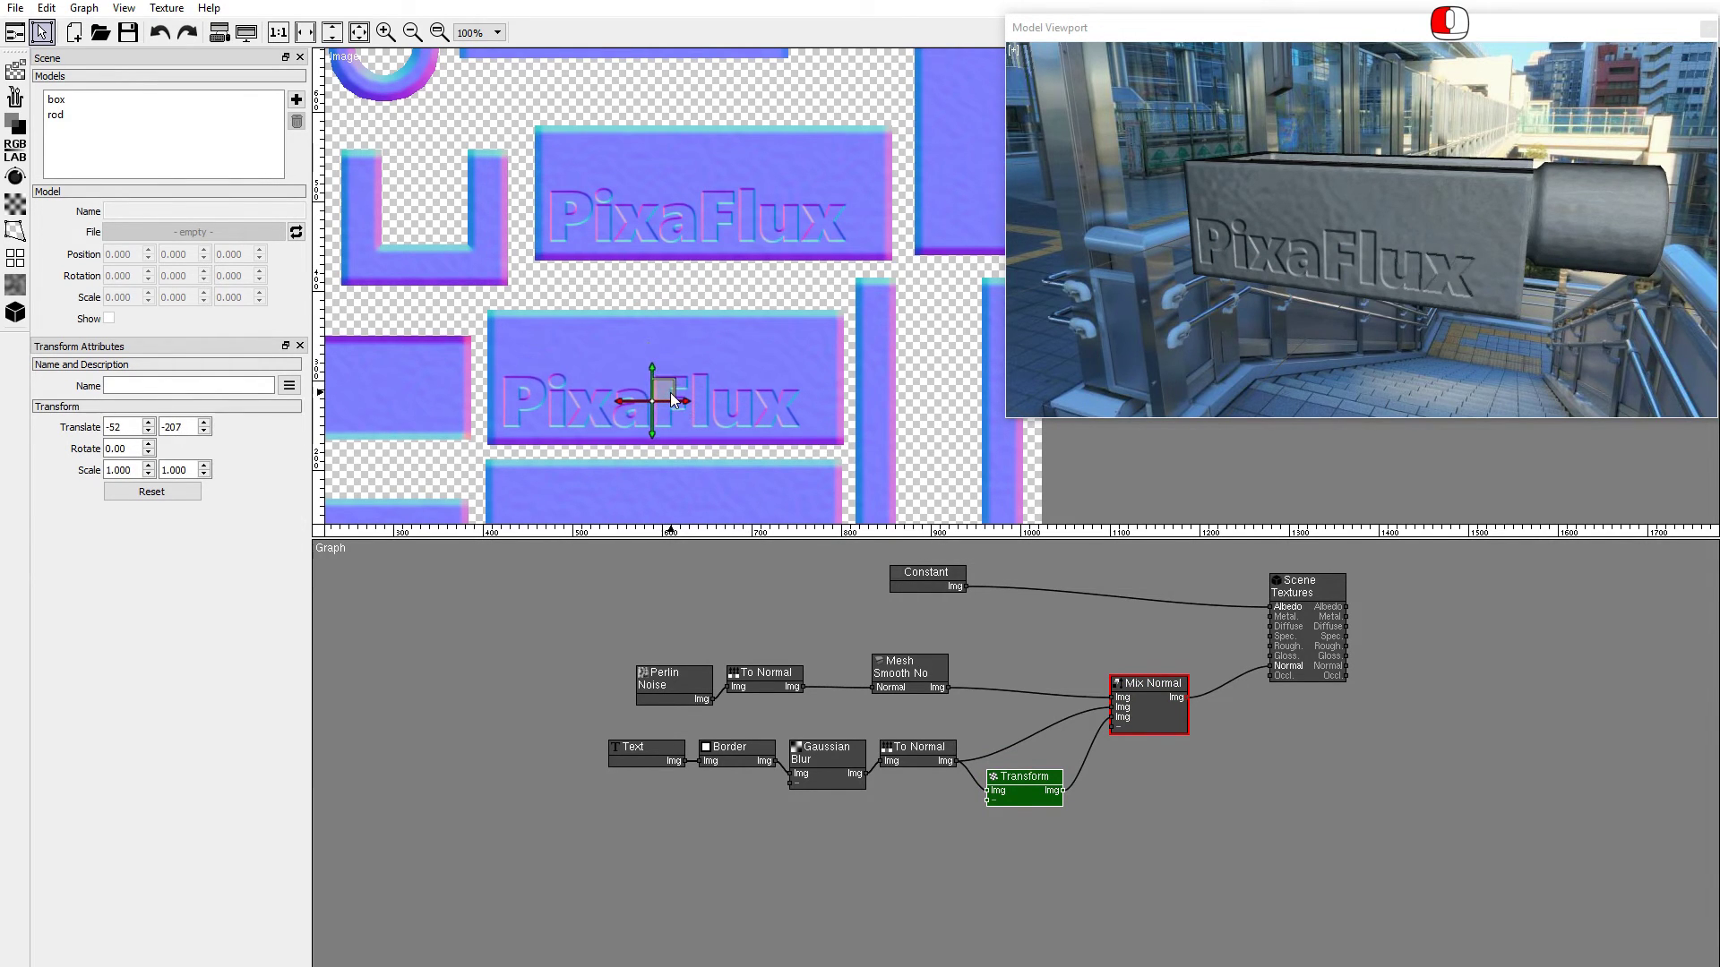
left_click_drag(1216, 263, 1388, 283)
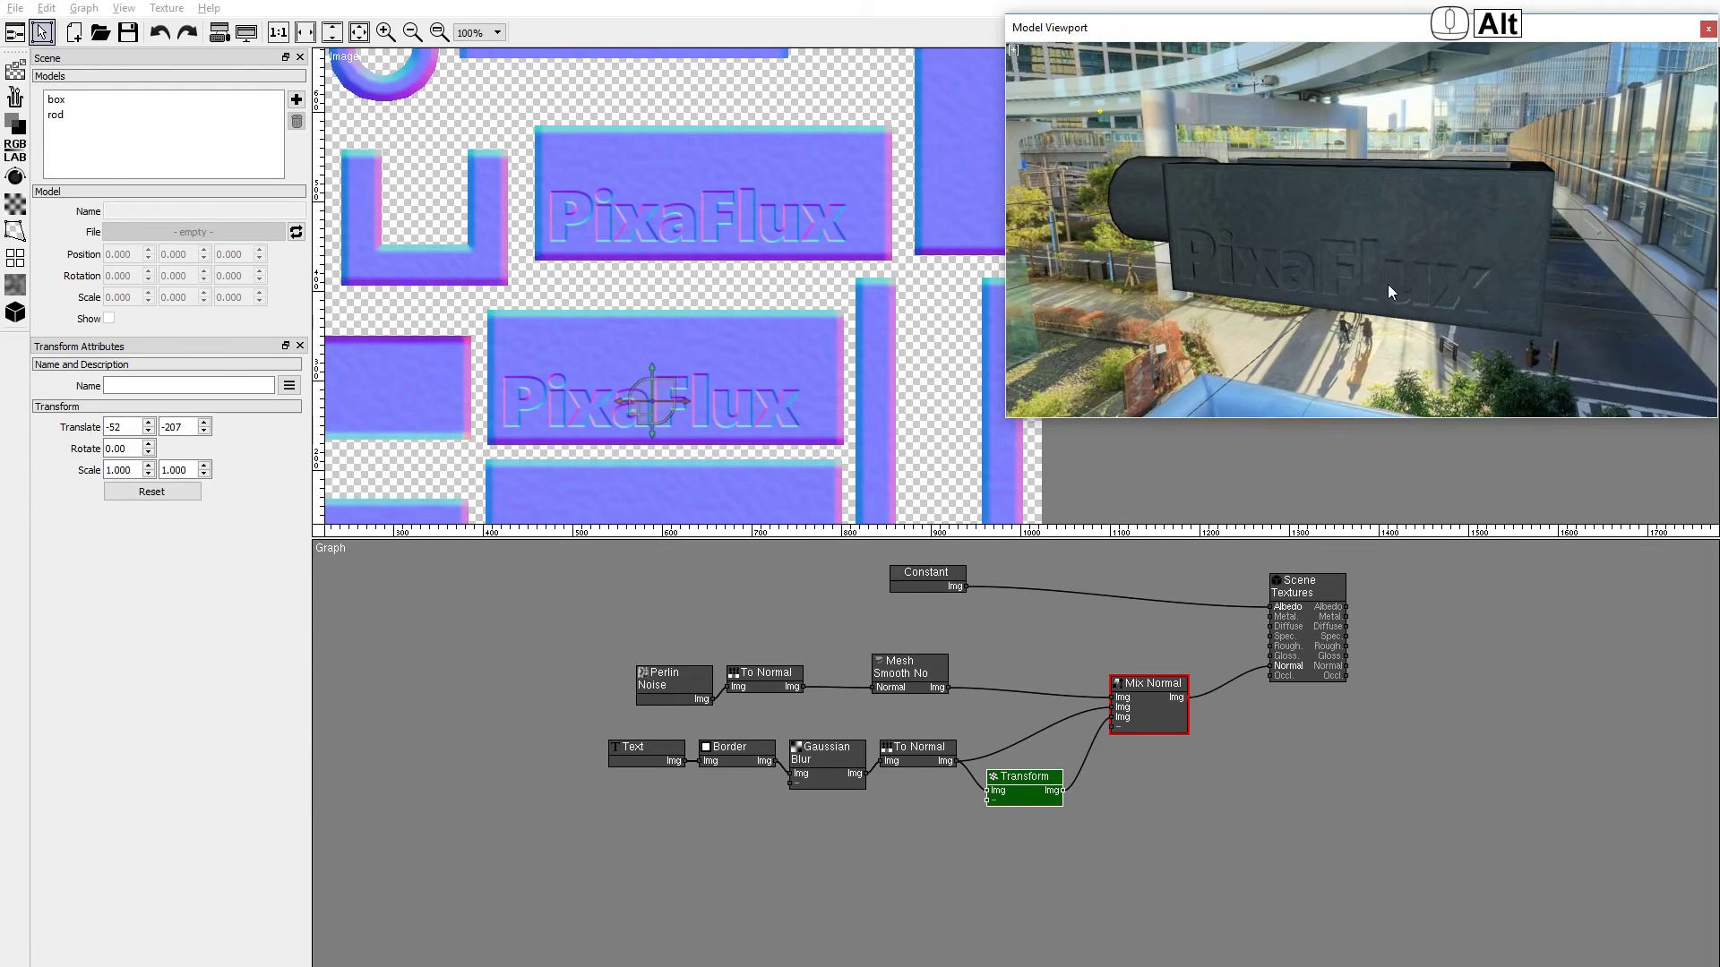
mouse_move(1056, 270)
left_mouse_down()
mouse_move(1494, 278)
mouse_move(1310, 279)
left_mouse_up()
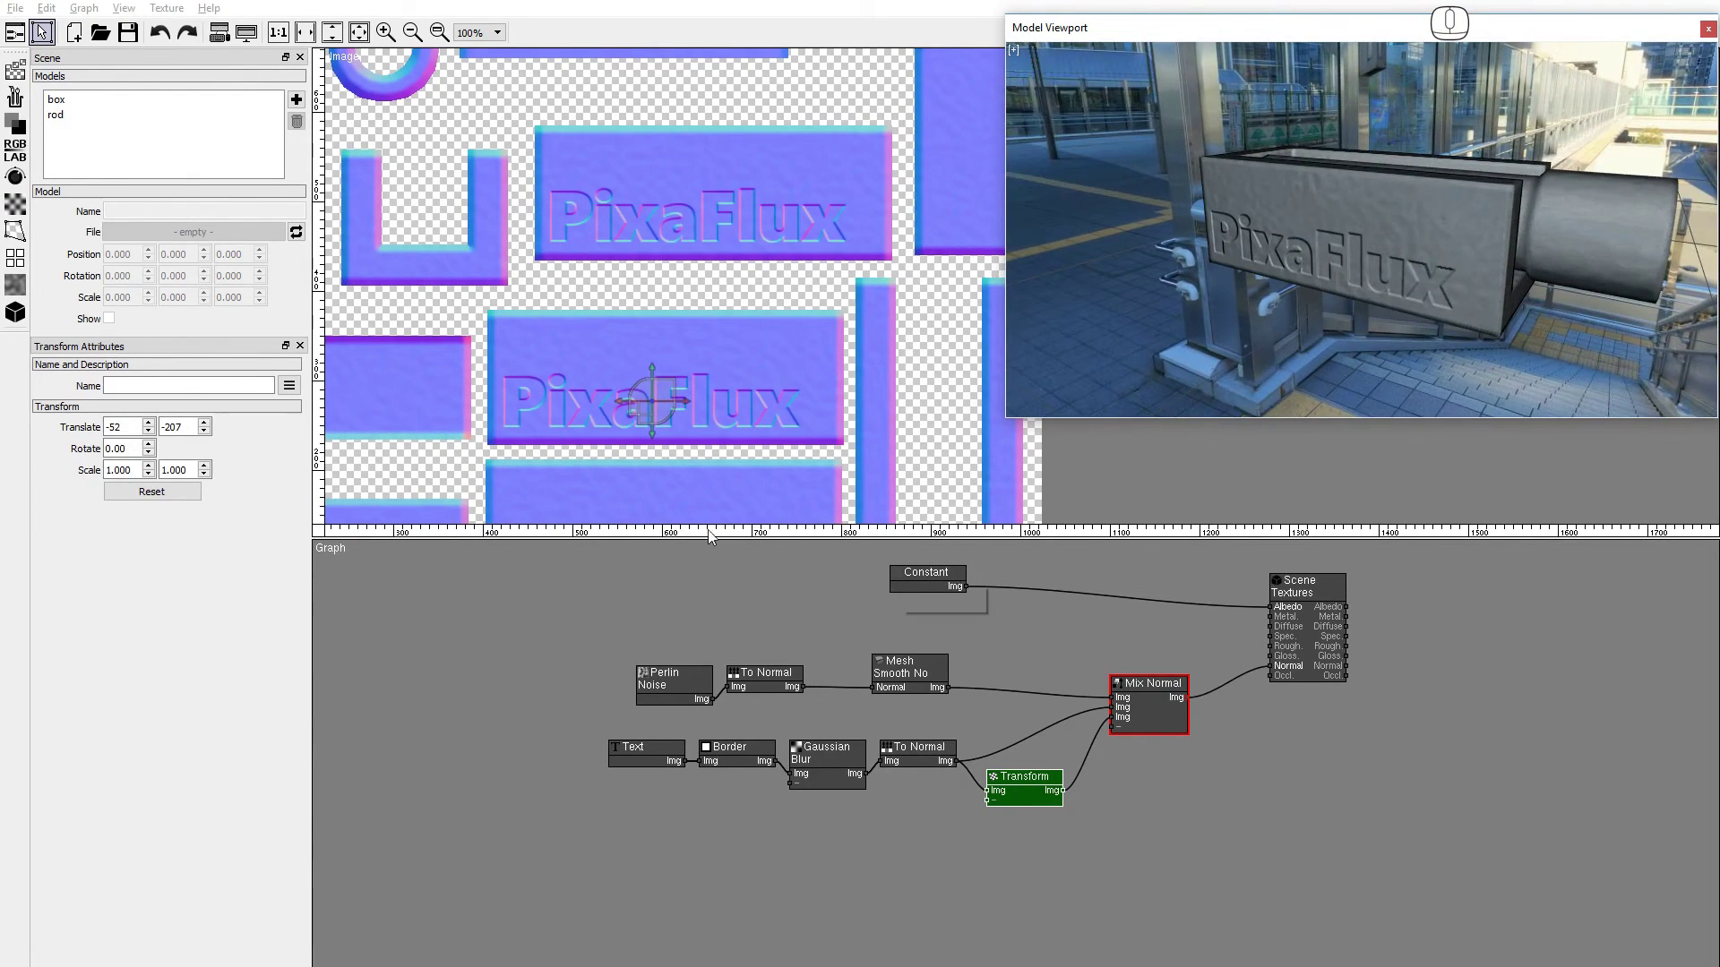
mouse_move(644, 377)
left_mouse_down()
mouse_move(504, 294)
mouse_move(606, 403)
left_mouse_up()
Add a Checker node and fit its region to the tall rod strip.
left_click(14, 71)
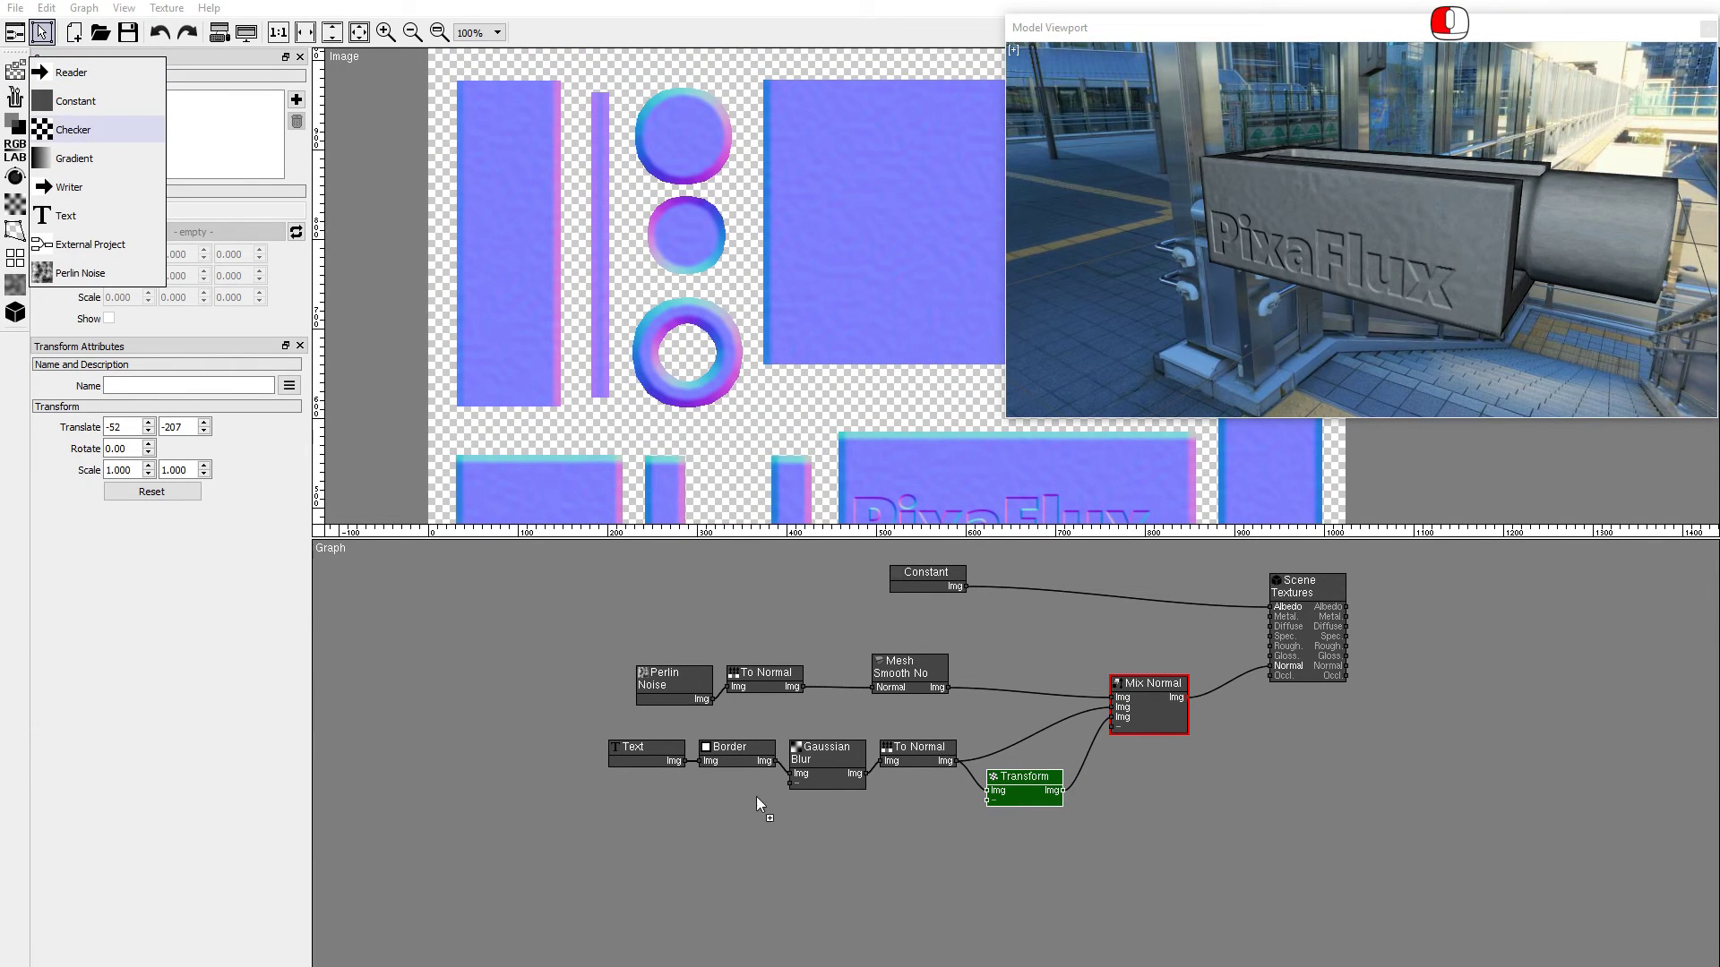
left_click_drag(67, 131, 833, 852)
left_click_drag(592, 520, 886, 80)
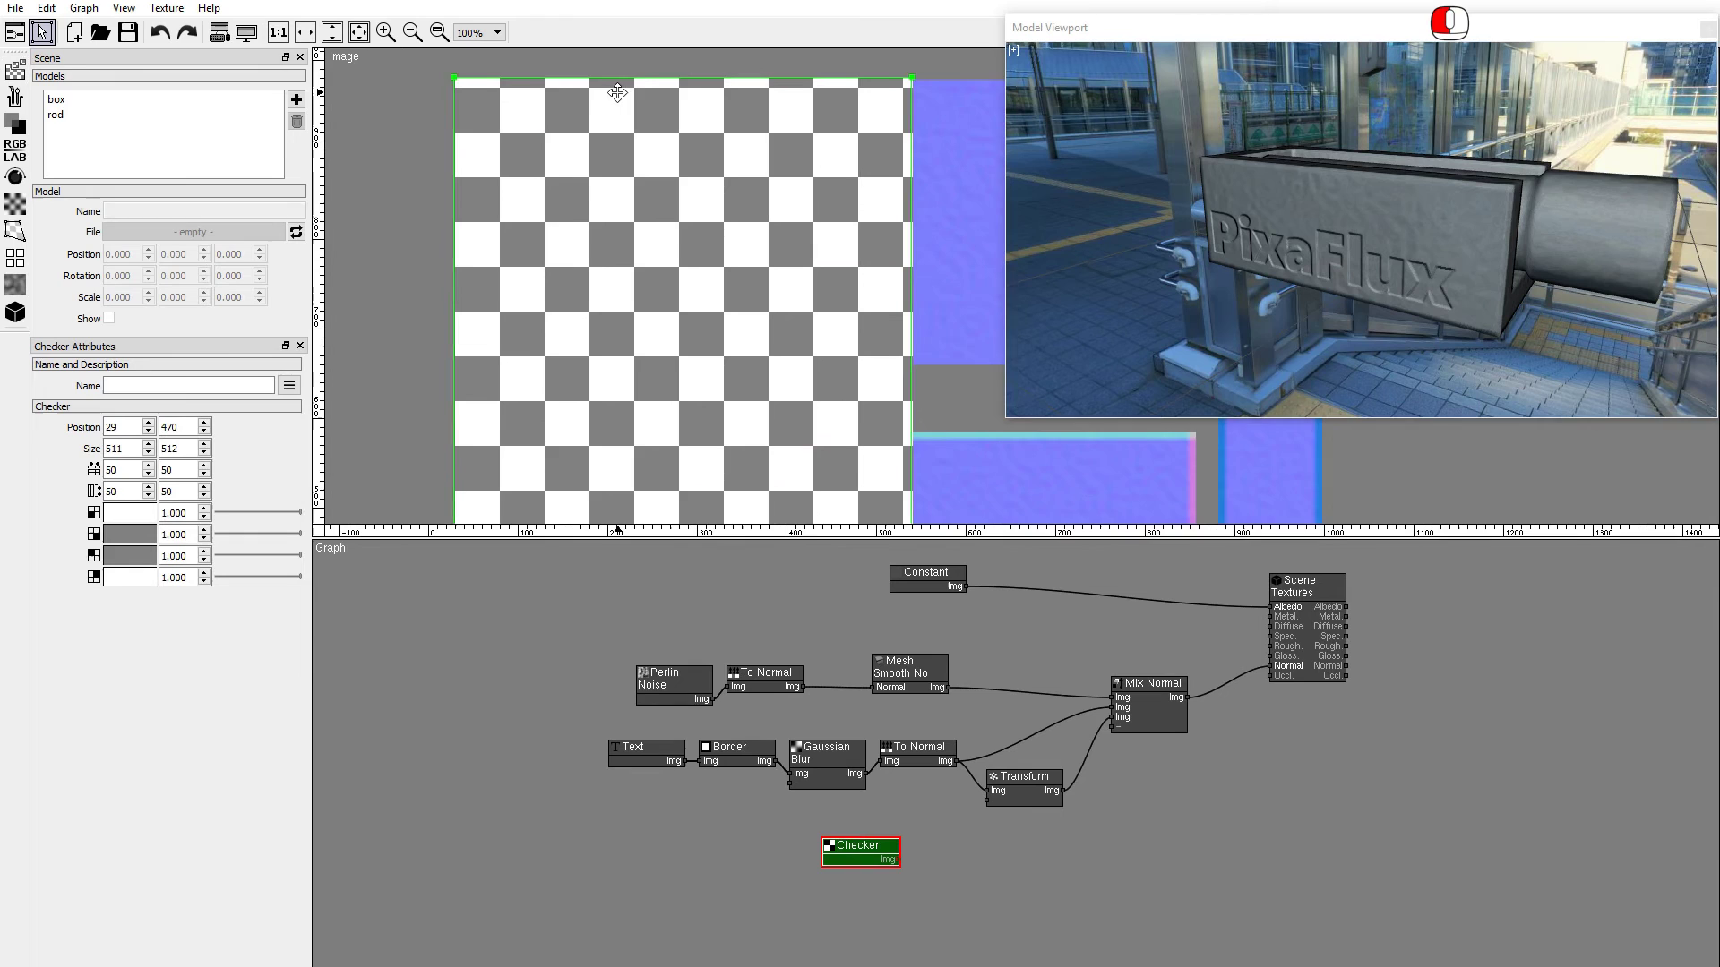
mouse_move(887, 161)
left_mouse_down("alt")
mouse_move(817, 362)
mouse_move(591, 262)
left_mouse_up("alt")
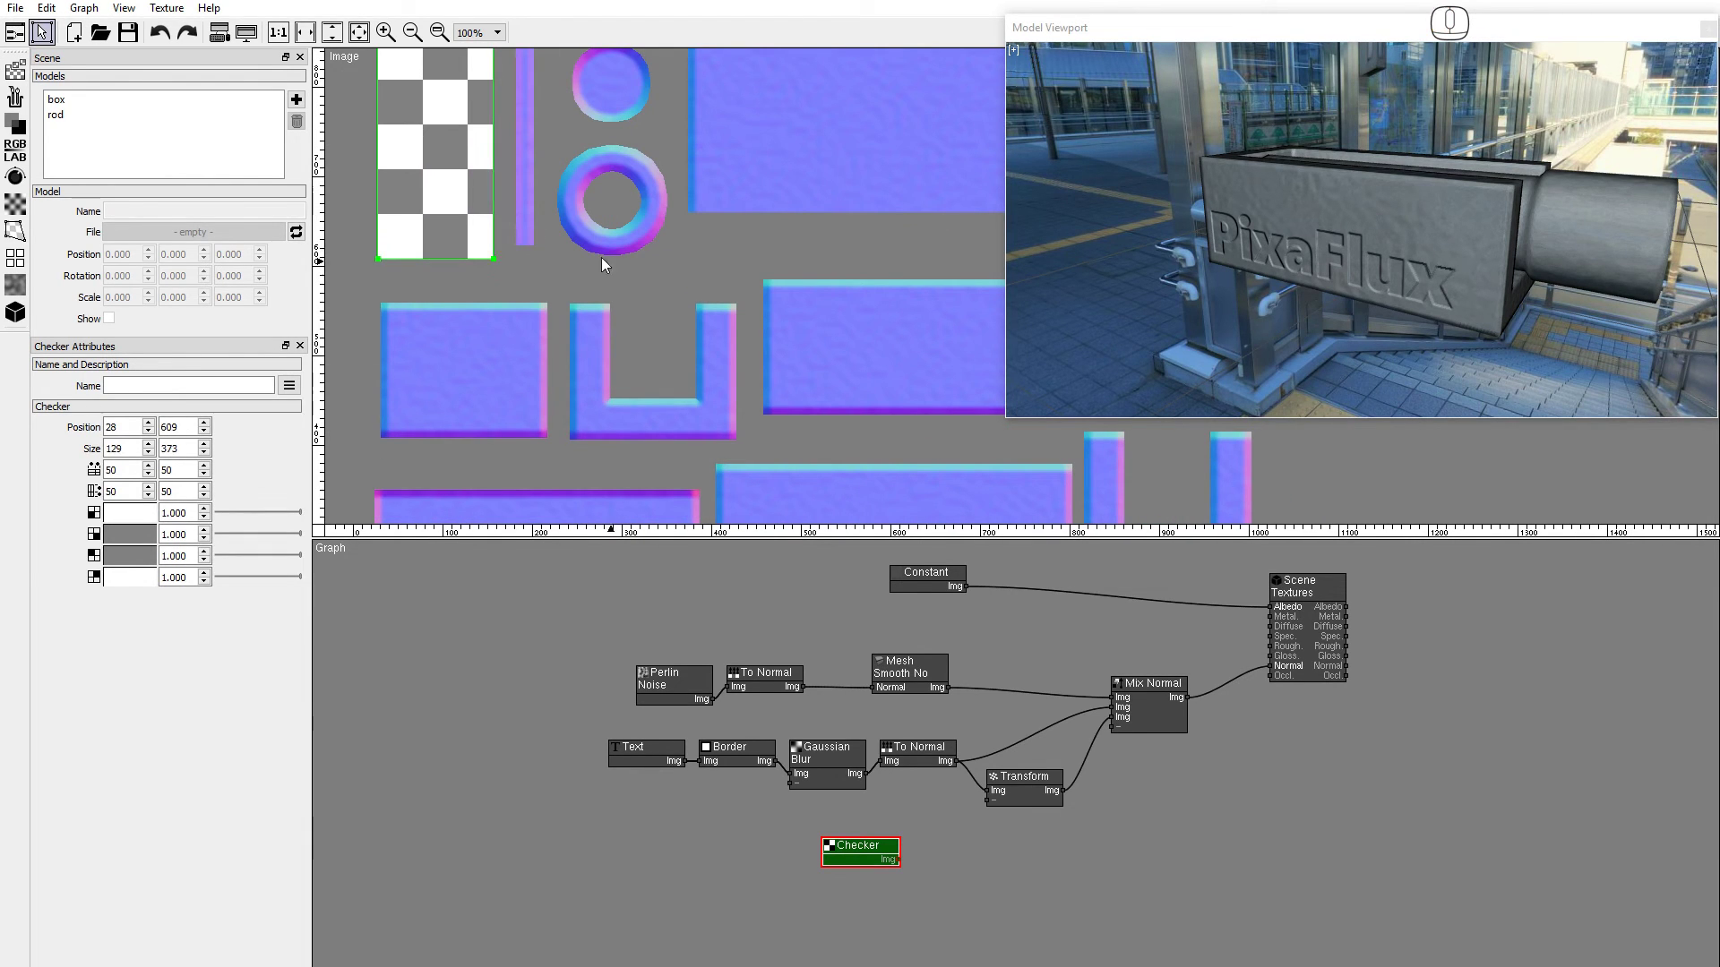
scroll(618, 283, "down", 2)
Set all checker counts to 4 and make one checker colour black.
left_click_drag(135, 469, 53, 469)
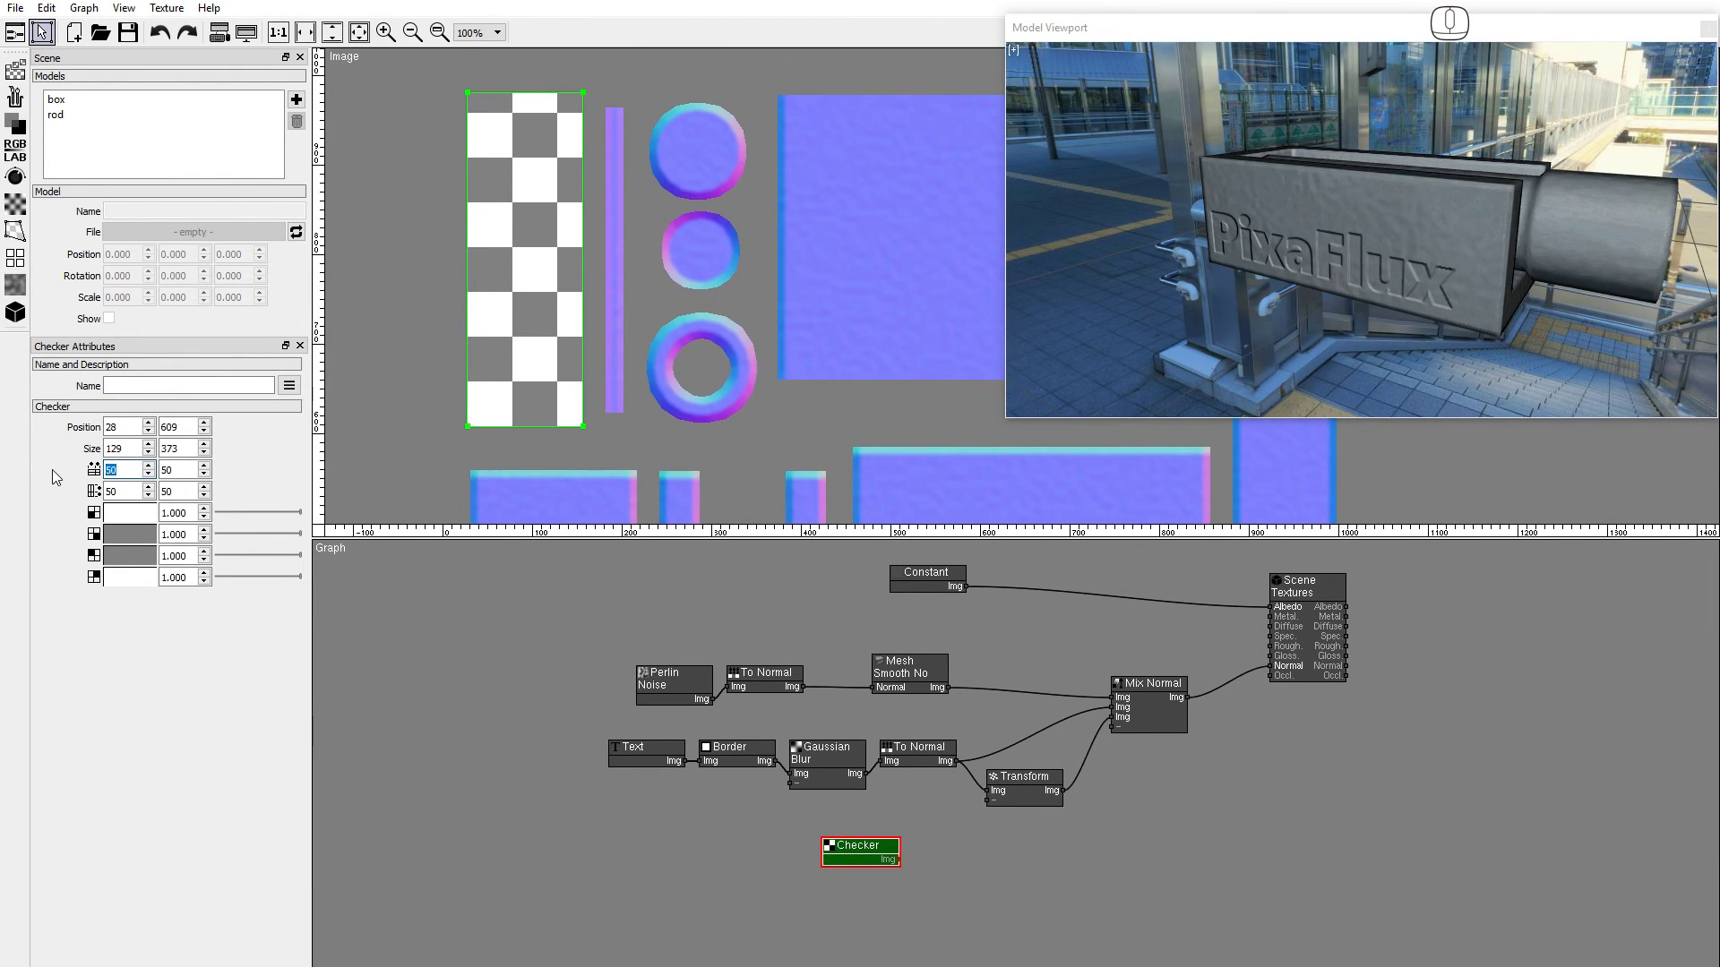
type("4")
key("Tab")
type("4")
key("Tab")
type("4")
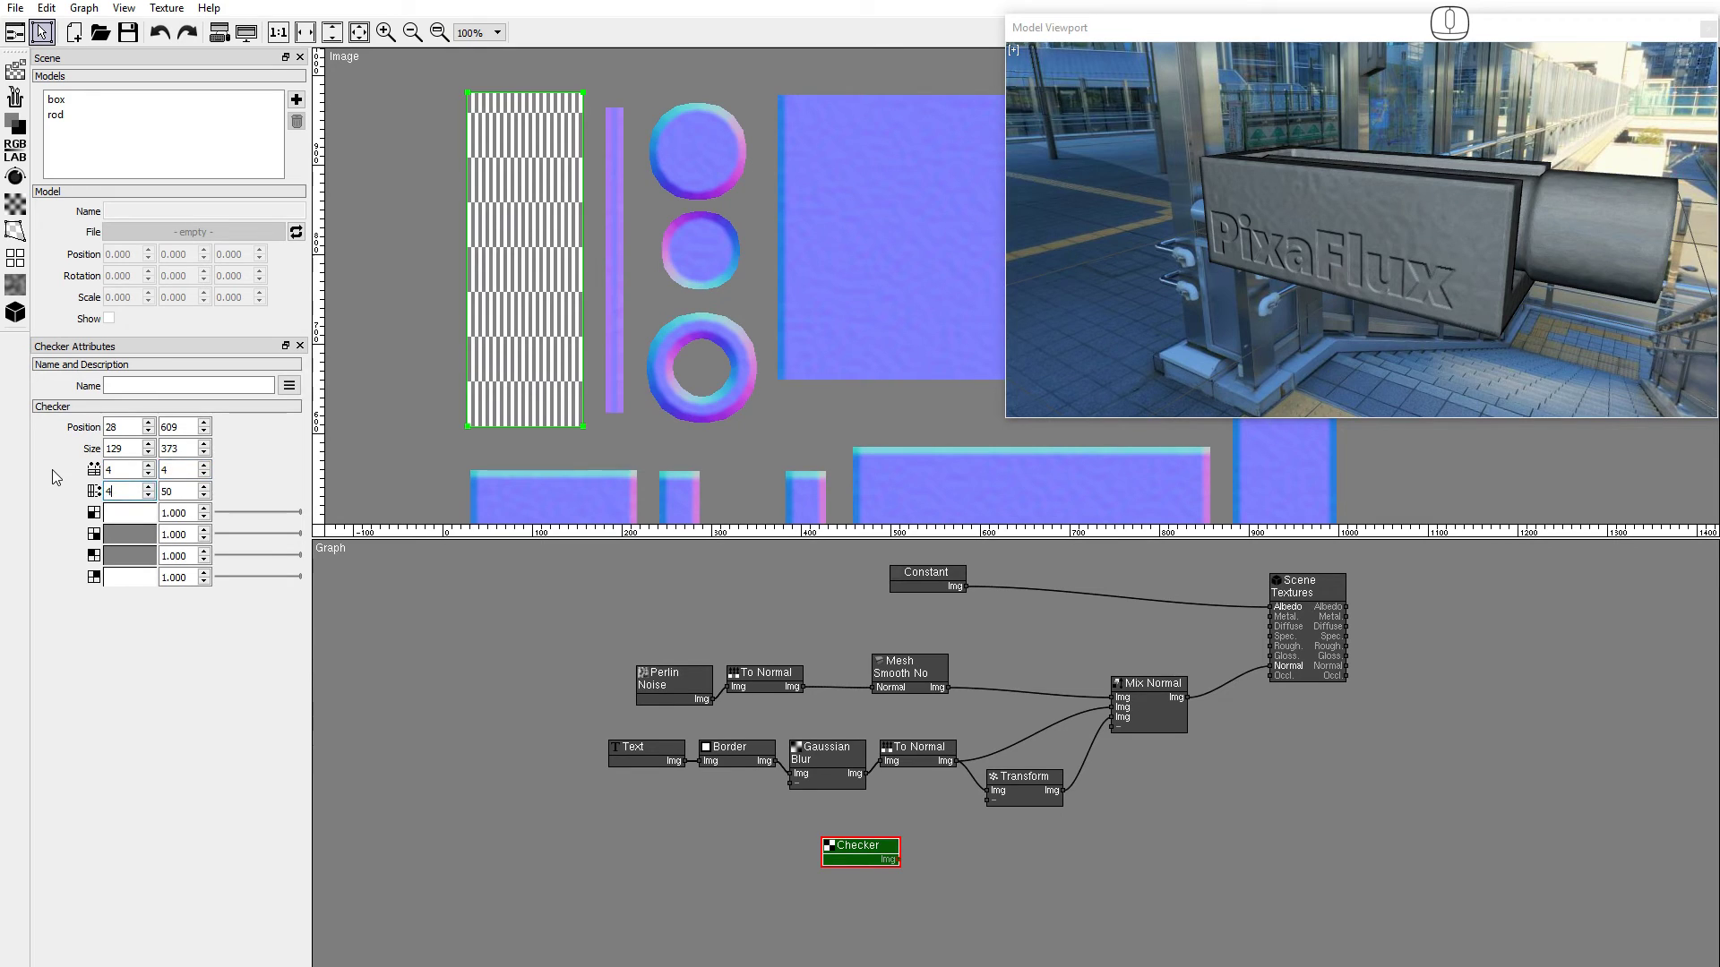
key("Tab")
type("4")
key("Tab")
left_click(131, 532)
left_click(748, 561)
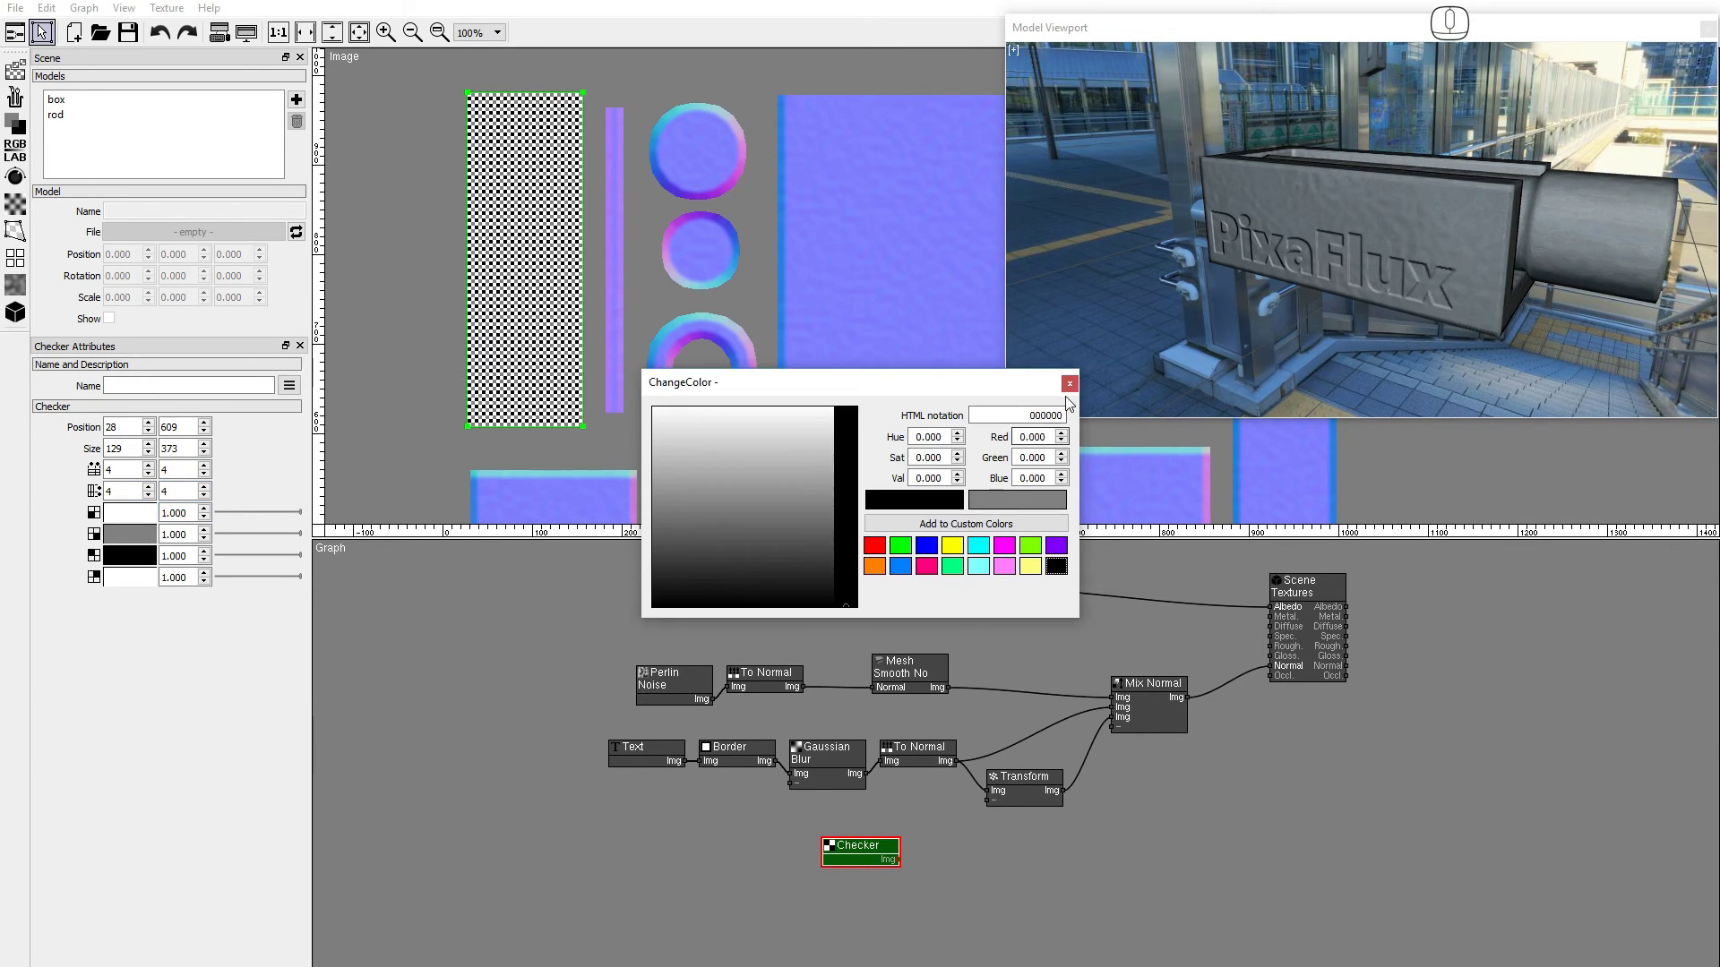
key("Return")
left_click(15, 311)
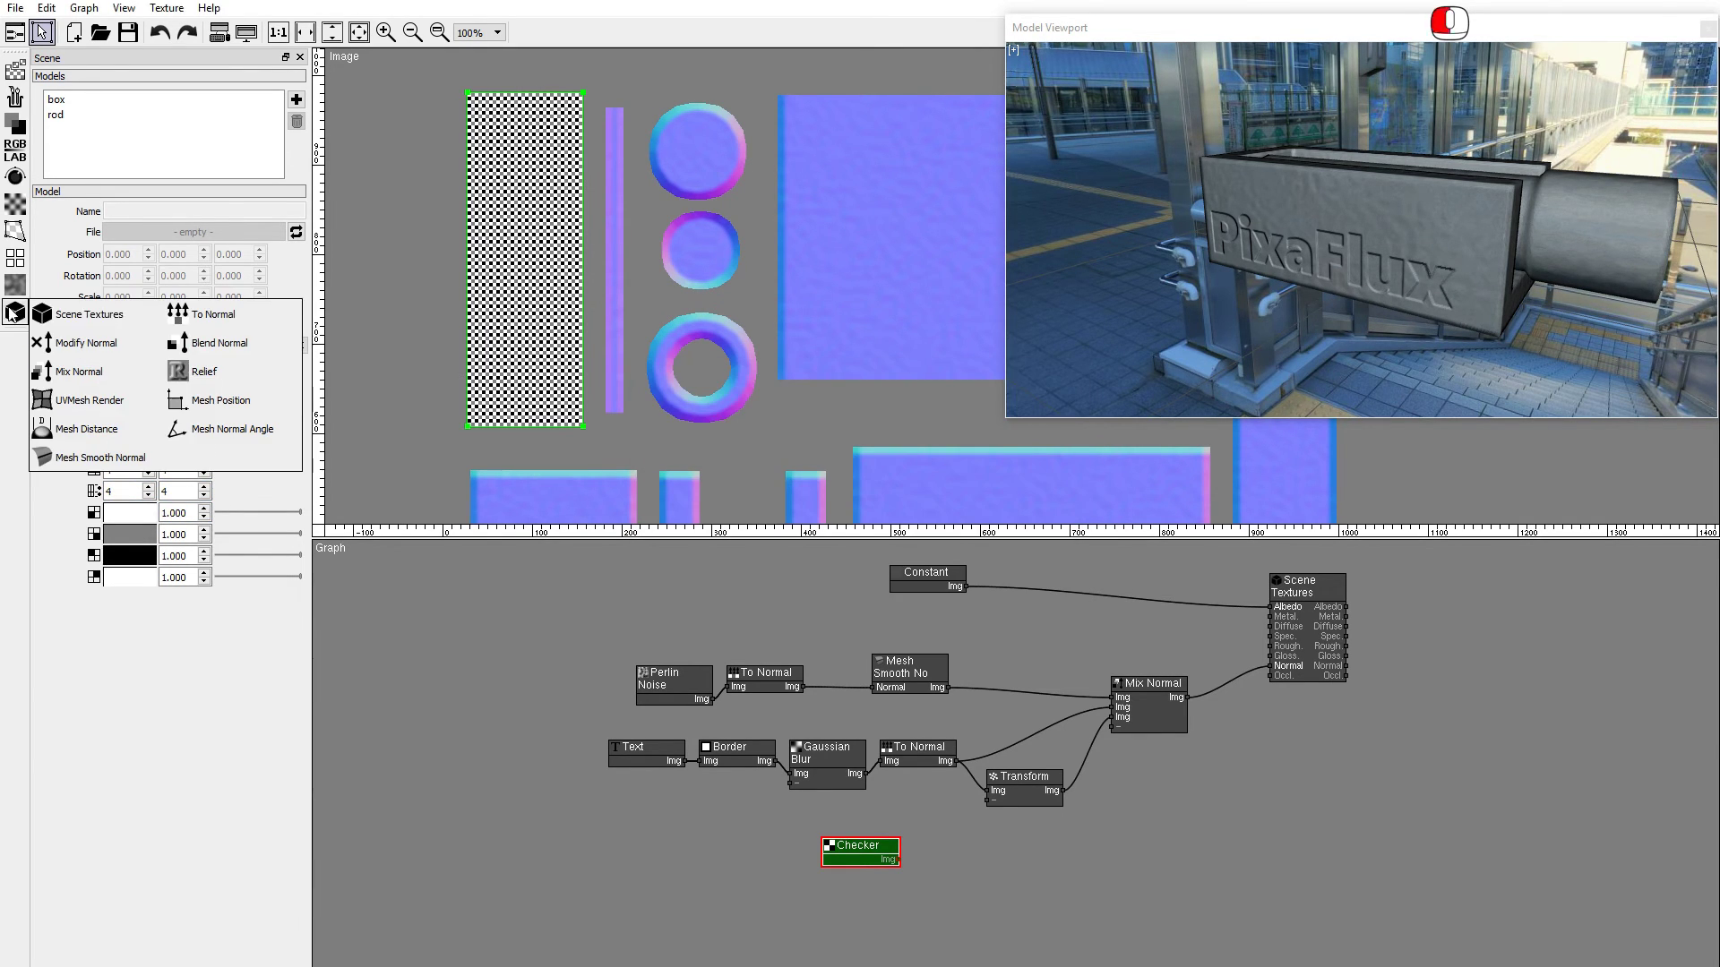
Pass the checker through a height-source To Normal node into Mix Normal, then open viewport settings.
left_click(198, 318)
left_click(155, 425)
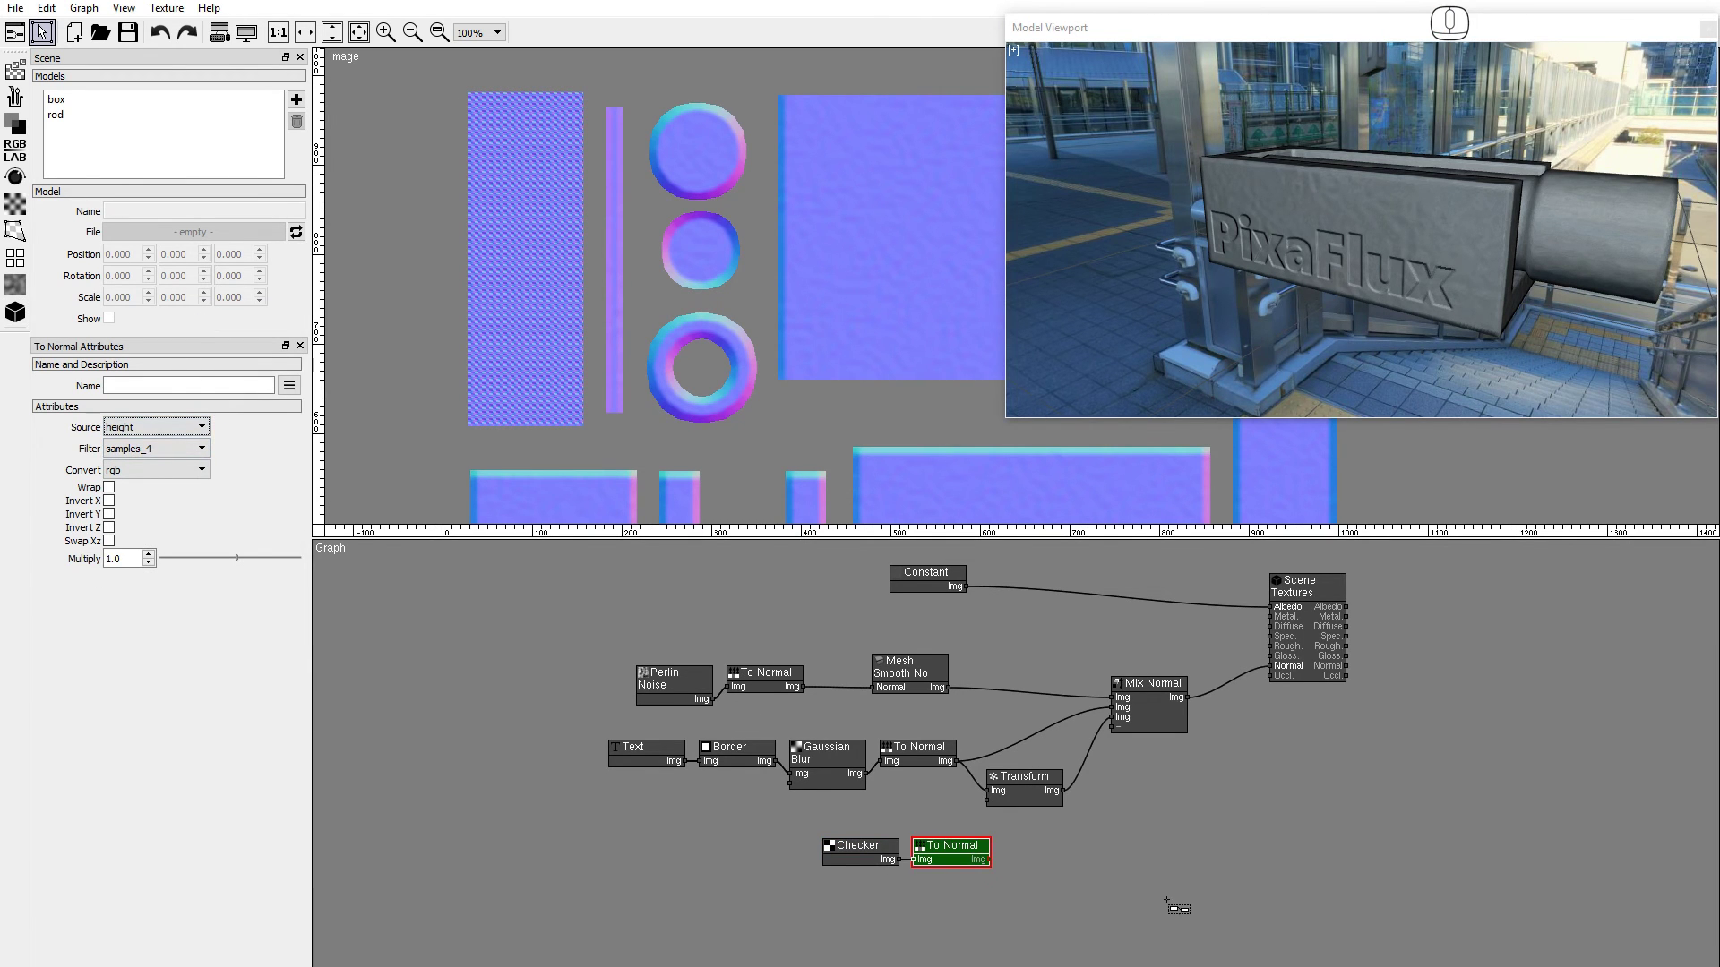
left_click(1021, 851)
left_click_drag(1047, 860, 1124, 725)
mouse_move(1325, 330)
left_mouse_down("alt")
mouse_move(1606, 287)
mouse_move(1209, 269)
mouse_move(945, 297)
mouse_move(1445, 294)
mouse_move(1387, 270)
mouse_move(1448, 291)
mouse_move(1335, 289)
left_mouse_up("alt")
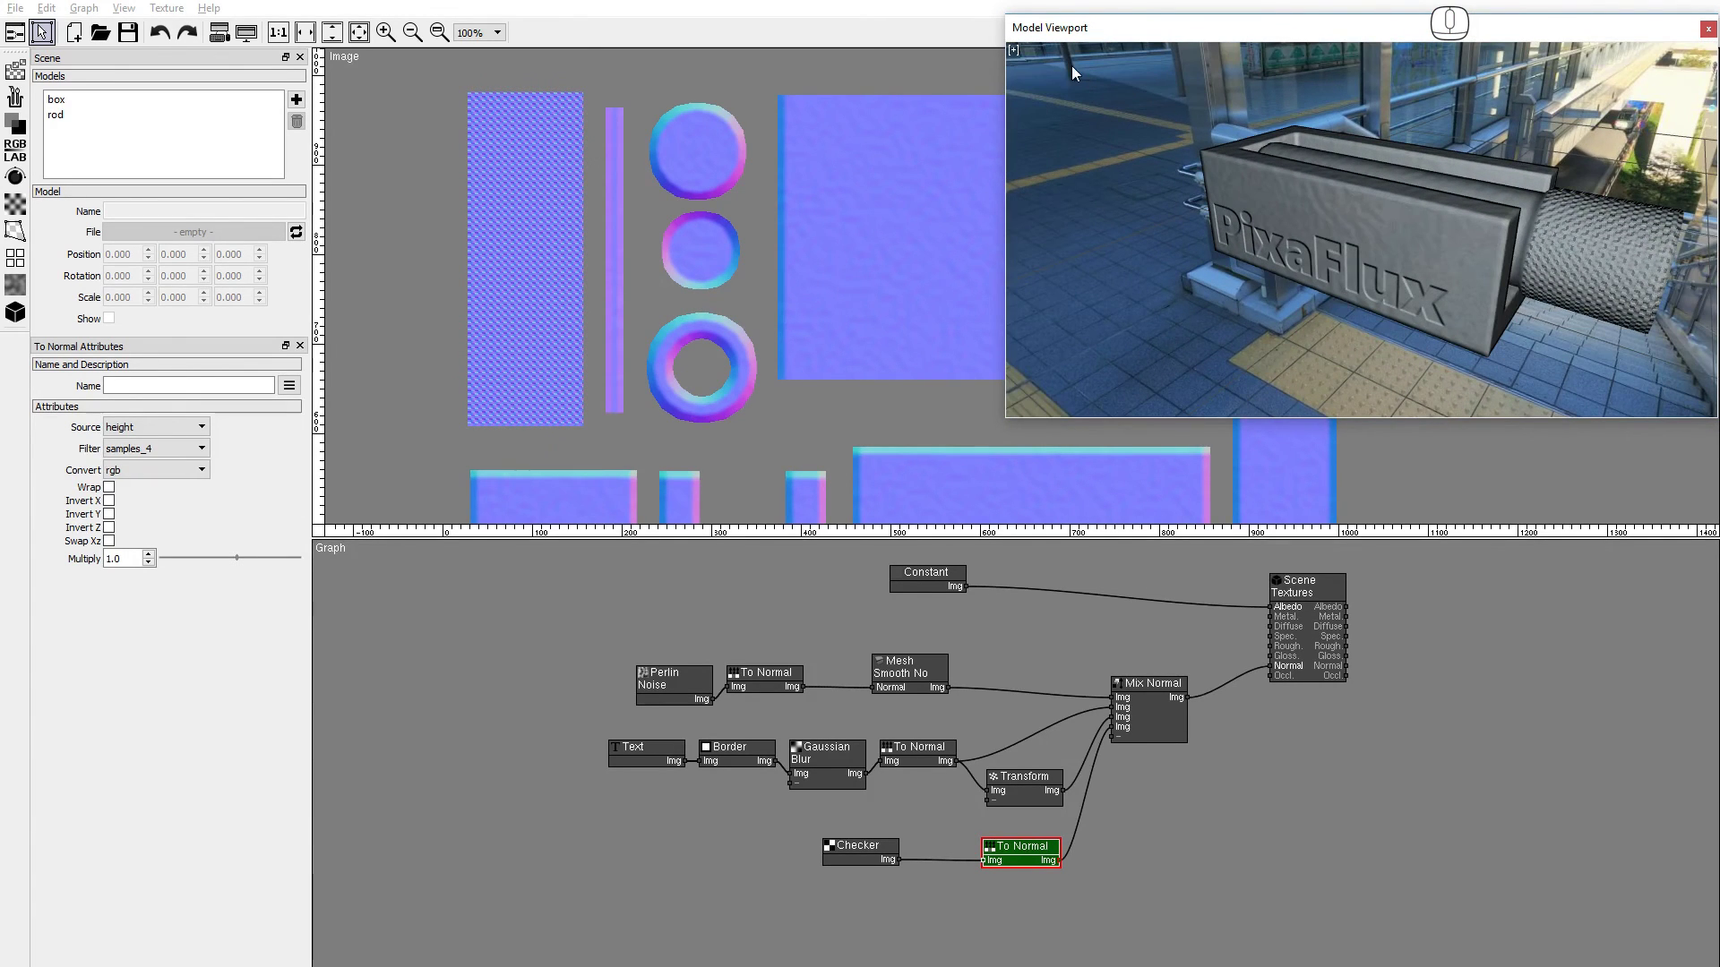
left_click(1014, 54)
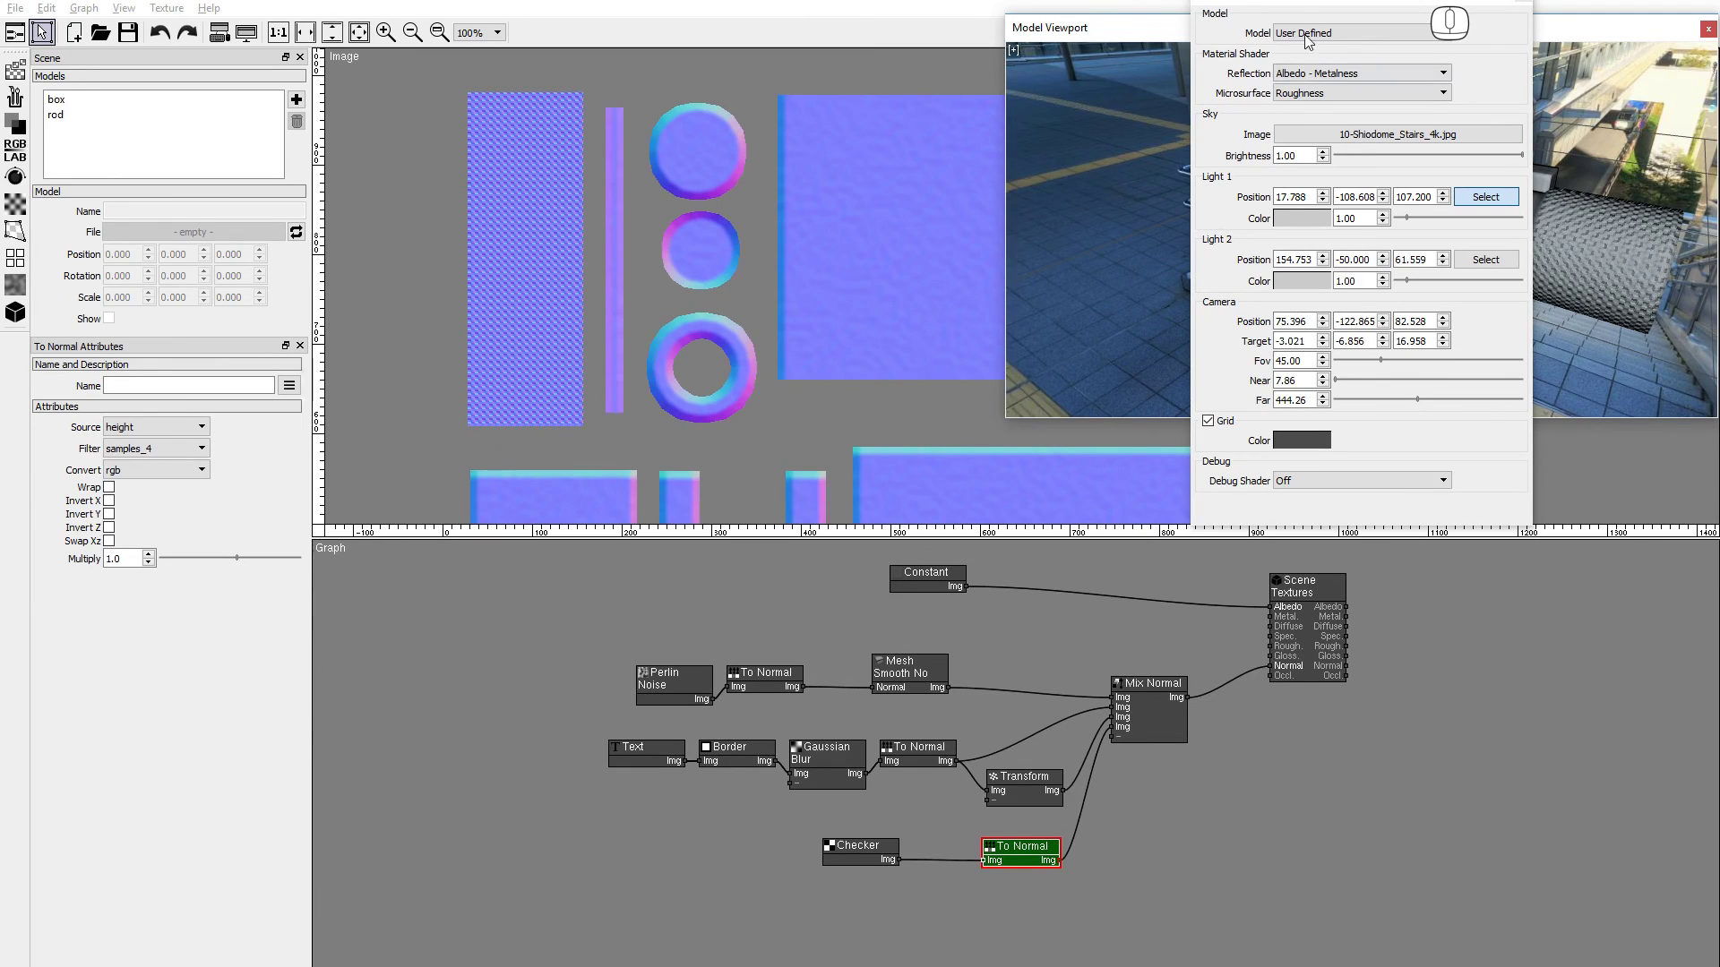
left_click_drag(1307, 16, 1478, 387)
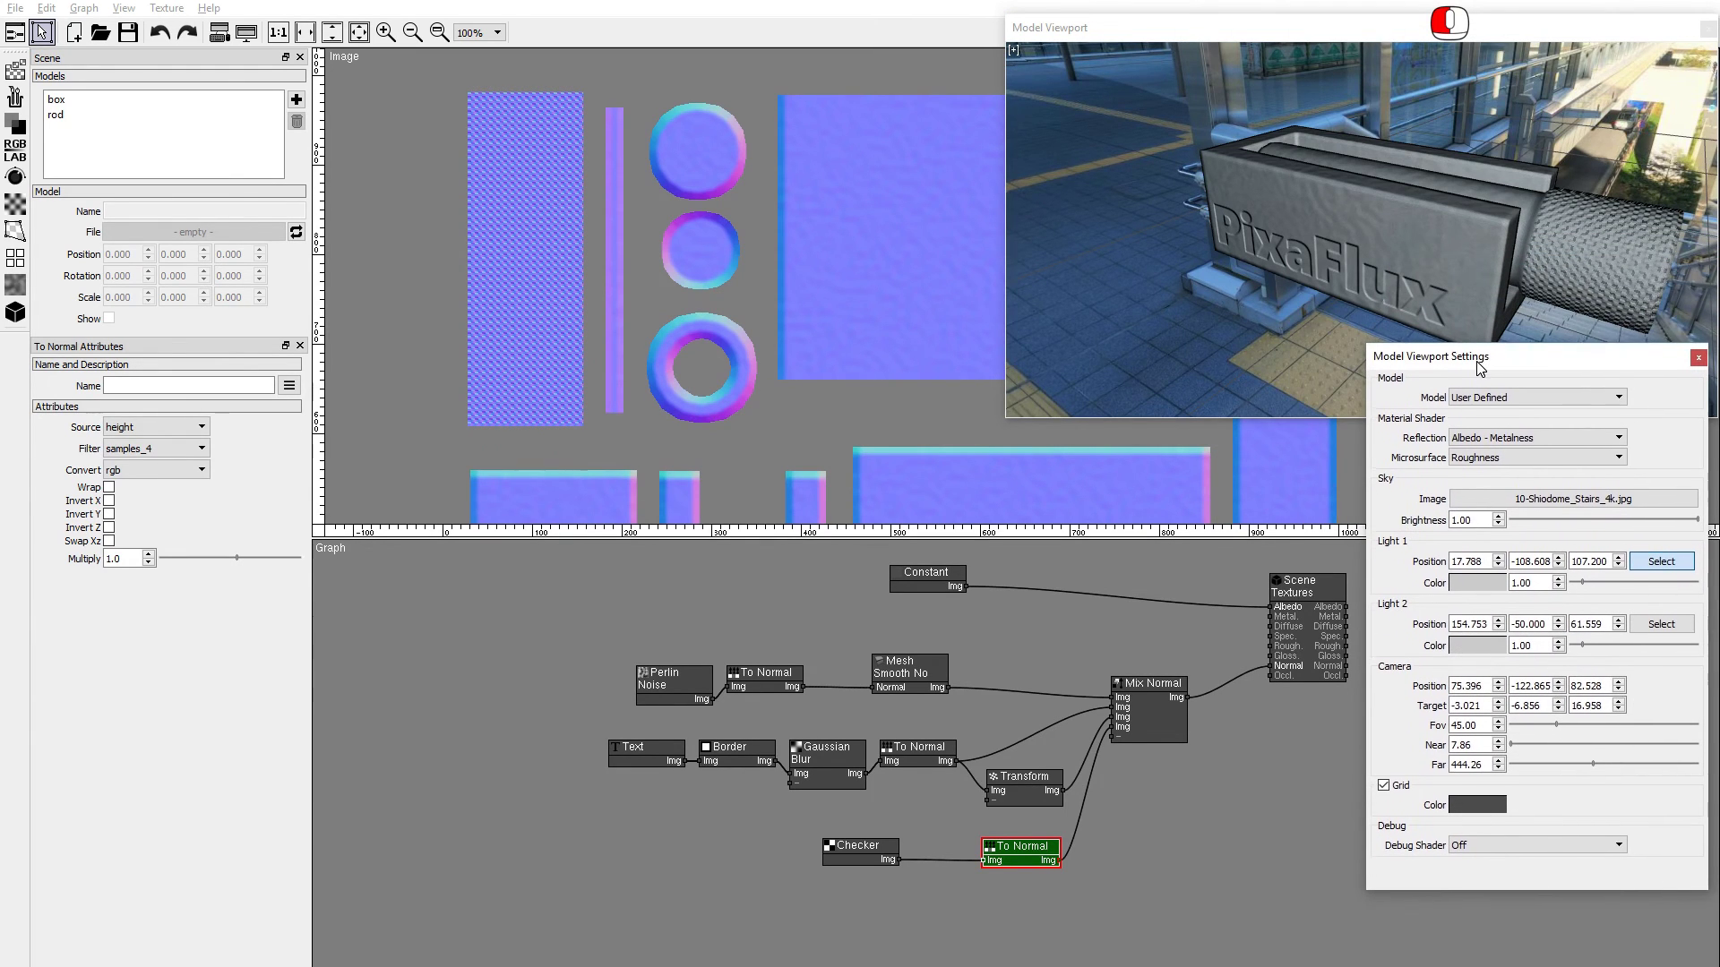
left_click(1506, 840)
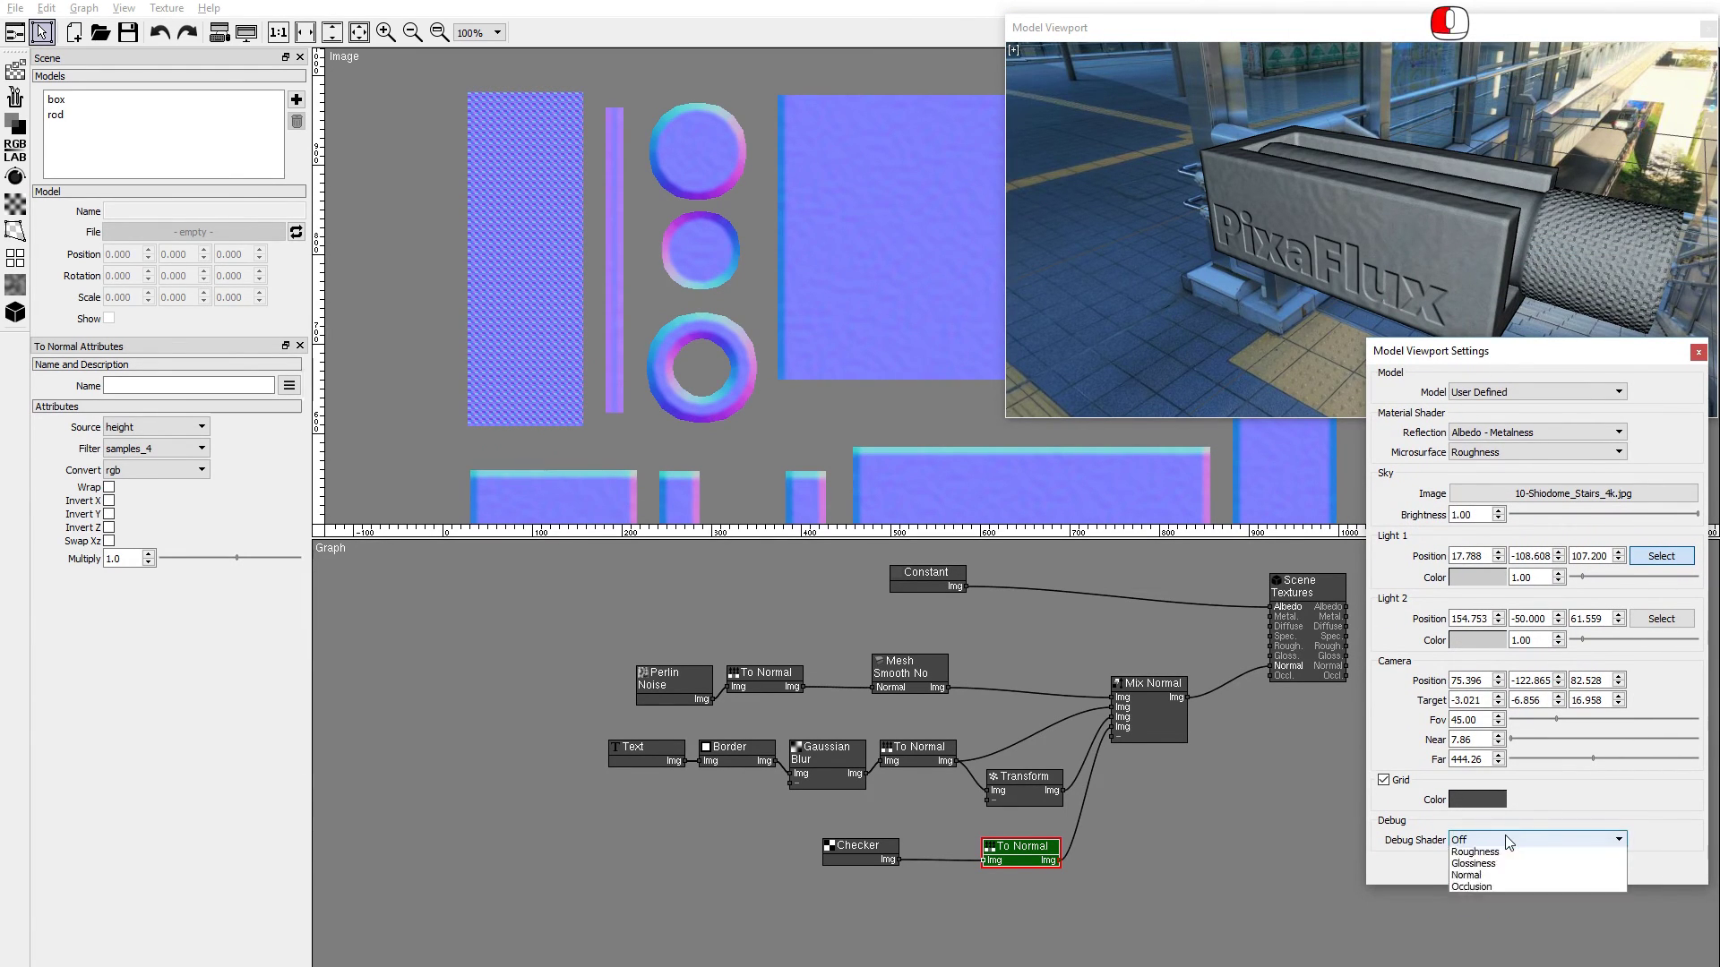
left_click(1465, 875)
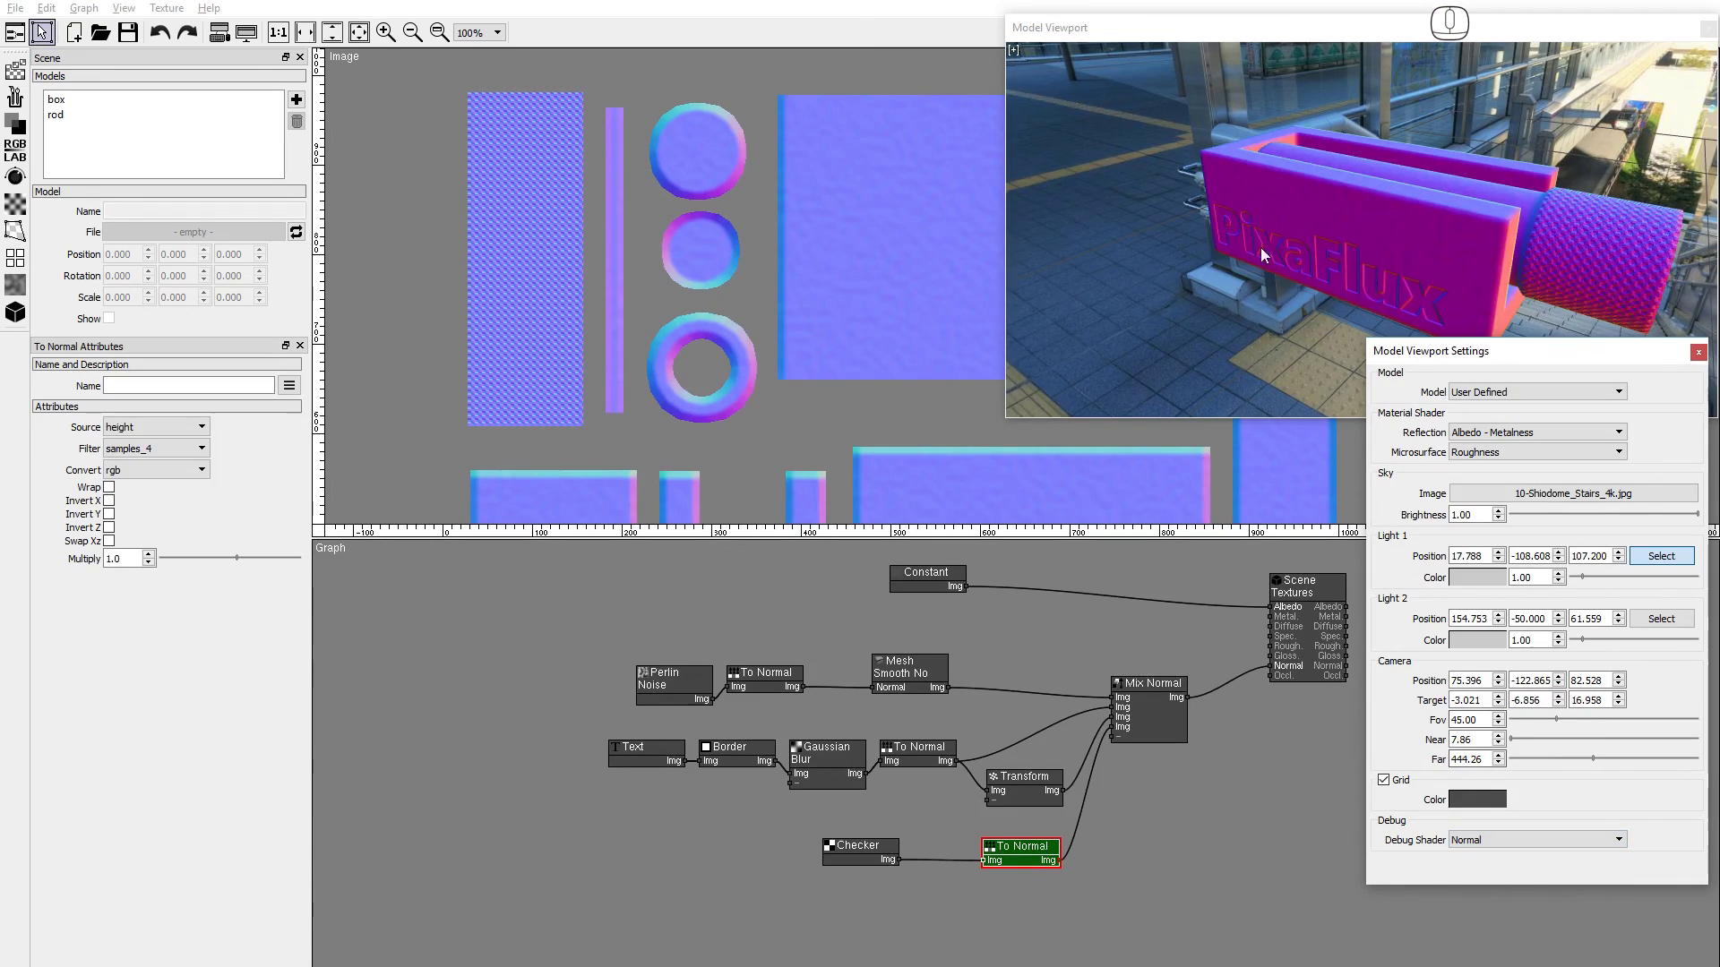
mouse_move(1261, 248)
left_mouse_down()
mouse_move(1207, 262)
mouse_move(1330, 239)
mouse_move(1398, 202)
mouse_move(1155, 190)
mouse_move(1324, 199)
mouse_move(1227, 260)
mouse_move(1474, 246)
left_mouse_up()
left_click(1536, 839)
left_click(1505, 914)
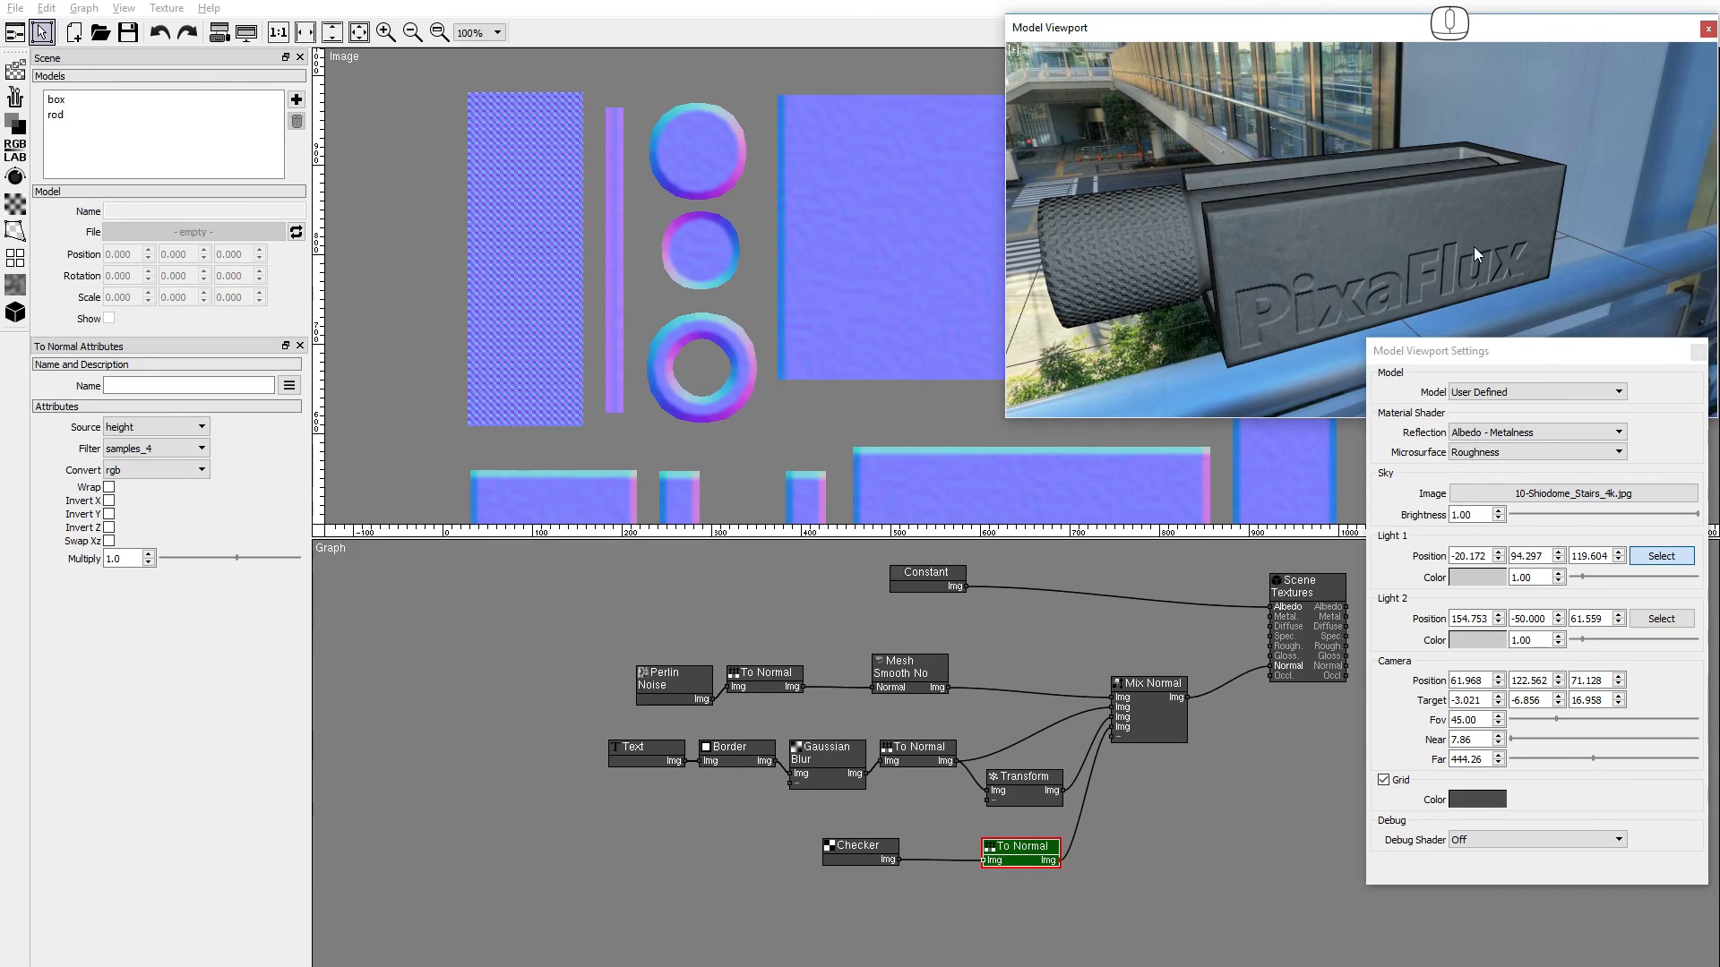